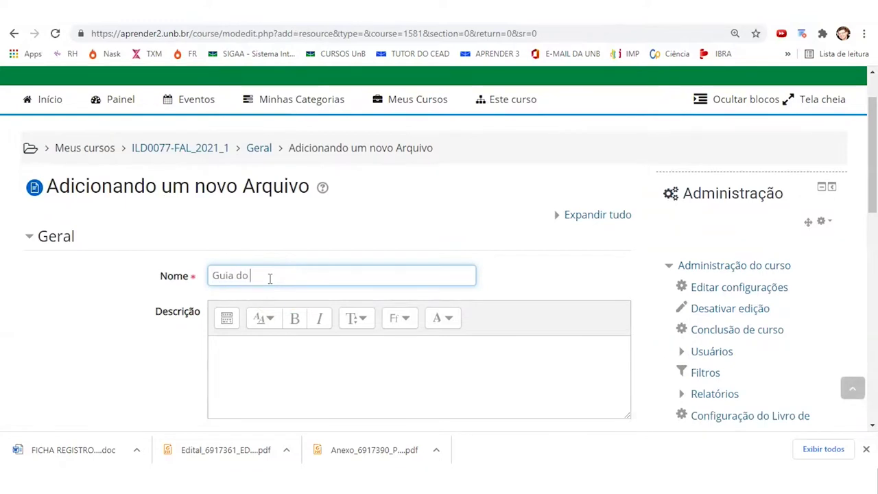
Step: Enter "Guia do curso" as the description of the new file resource
click(260, 349)
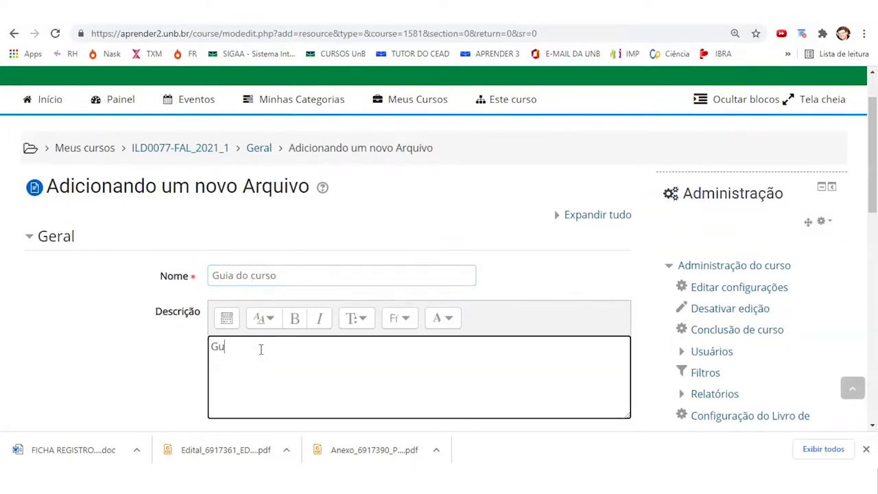
text(Guia do curso)
Step: Switch to File Explorer and open the instrucional folder inside FUNDAMENTOS DE AQUISIÇÃO DE LÍNGUA
scroll(309, 354, down, 5)
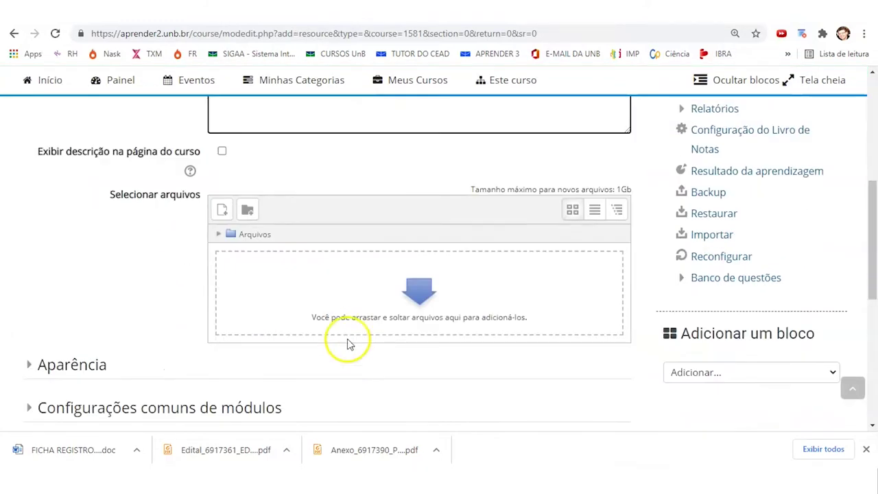
click(399, 441)
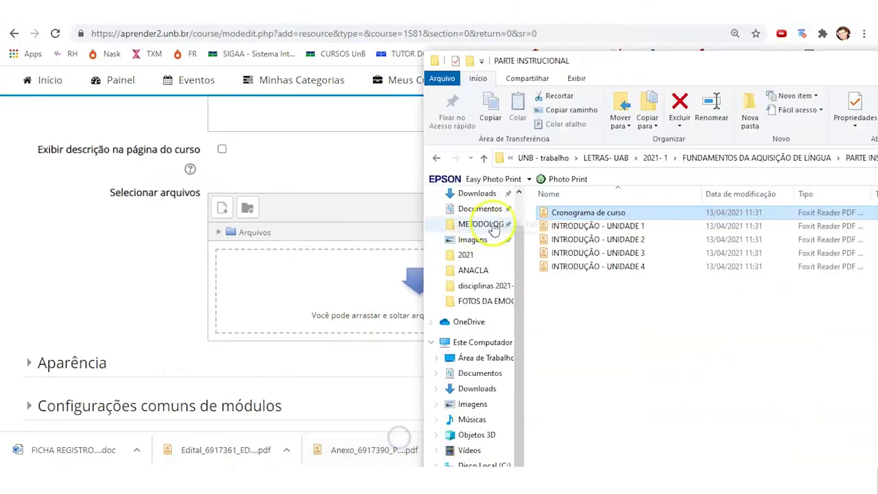
click(438, 158)
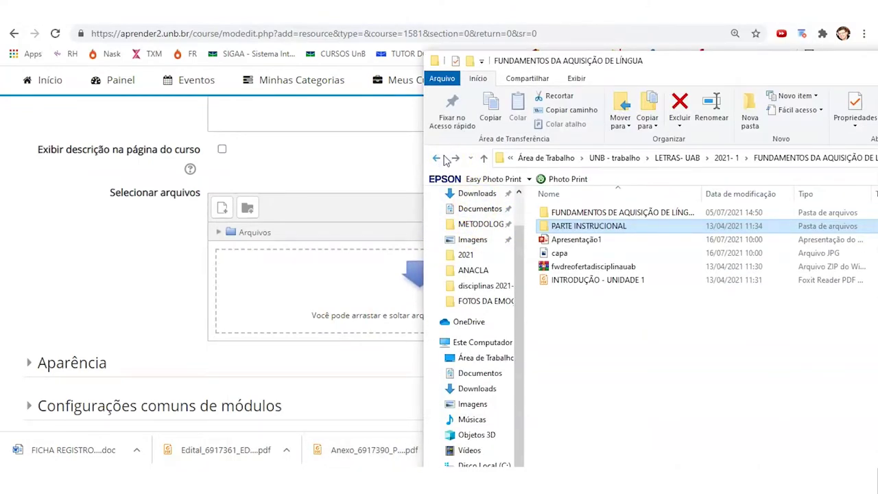
click(439, 159)
double_click(586, 229)
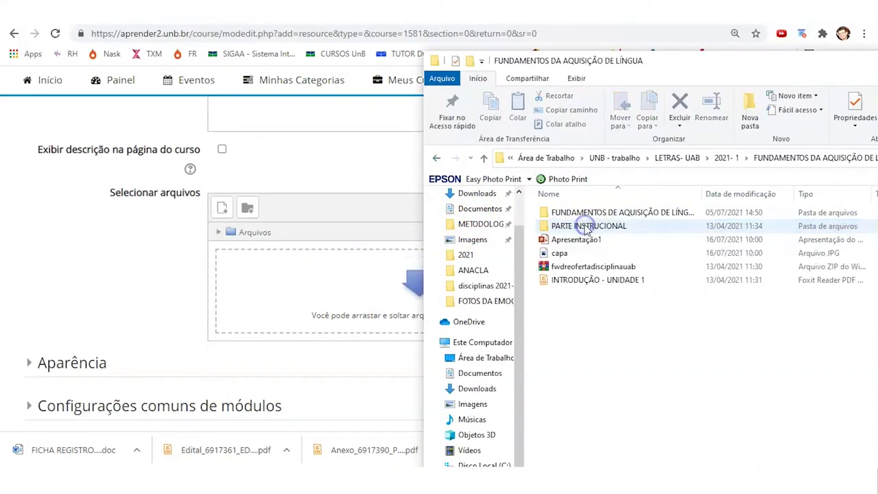
double_click(591, 214)
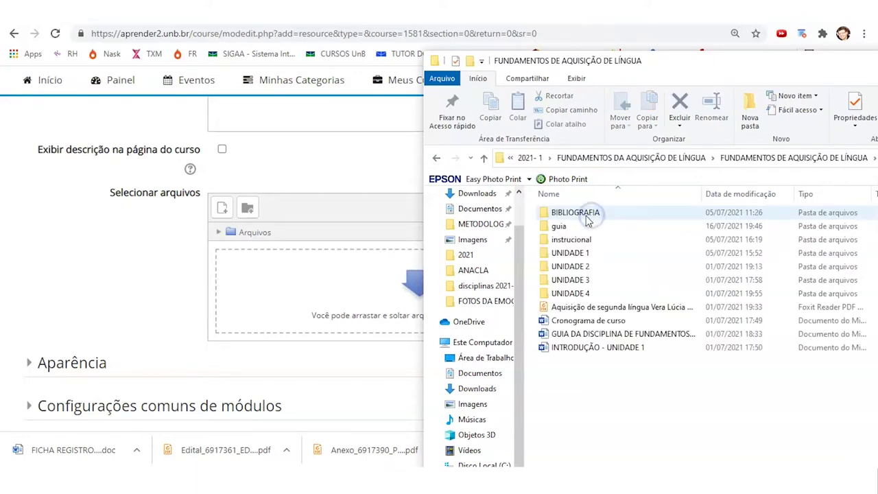
click(581, 241)
double_click(580, 243)
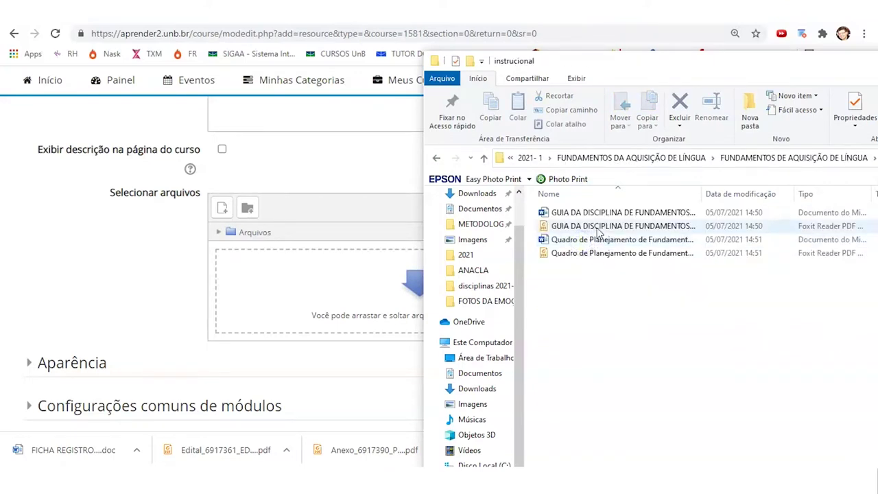
Step: Add the GUIA DA DISCIPLINA DE FUNDAMENTOS PDF to the resource's files, then save and return to the course
click(599, 228)
drag(598, 228, 314, 284)
scroll(180, 284, down, 5)
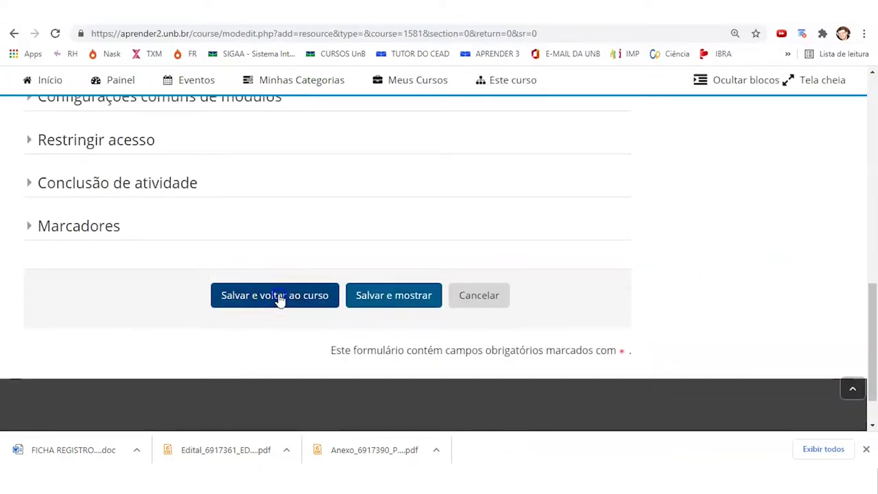
click(275, 295)
Step: Open the Guia do curso resource and read its cover, presentation, teaching team, syllabus and methodology sections
scroll(323, 279, down, 7)
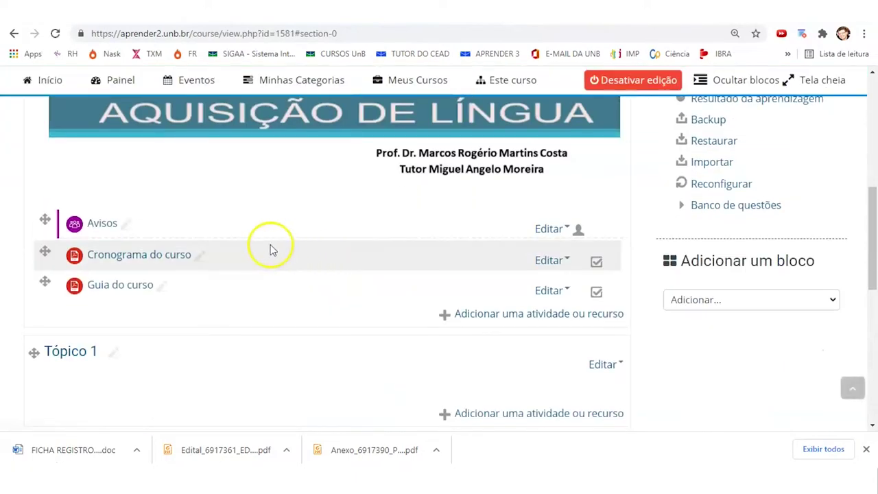
click(121, 287)
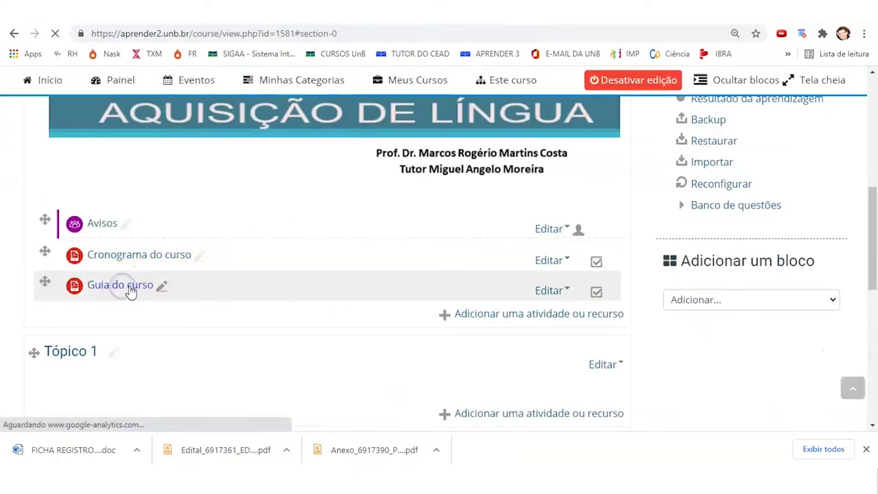
scroll(475, 206, down, 2)
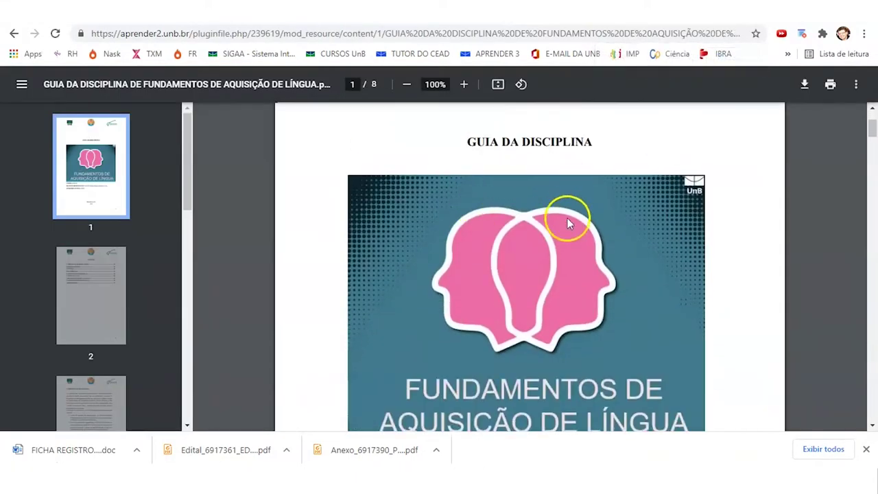
scroll(568, 218, down, 3)
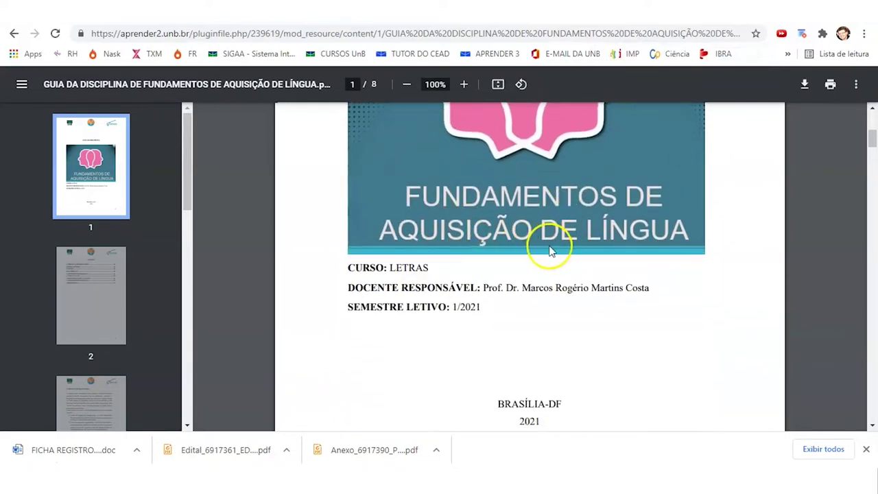
scroll(494, 244, down, 1)
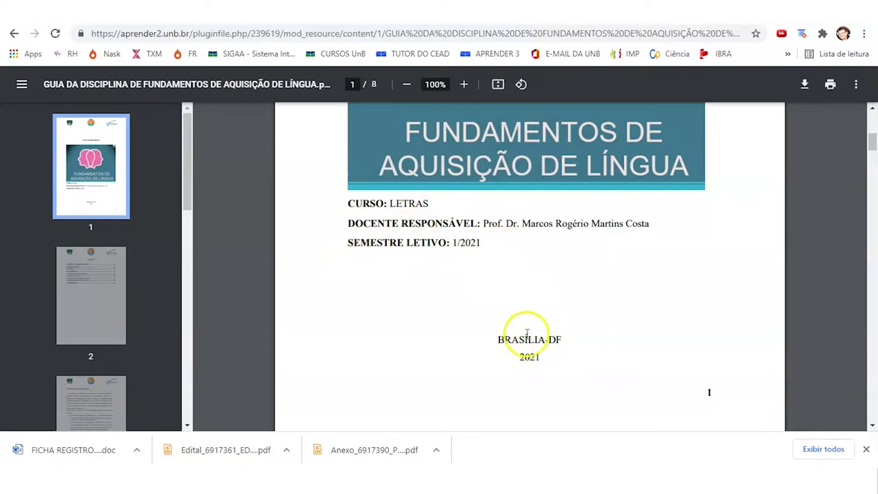
scroll(521, 333, down, 7)
scroll(423, 185, down, 10)
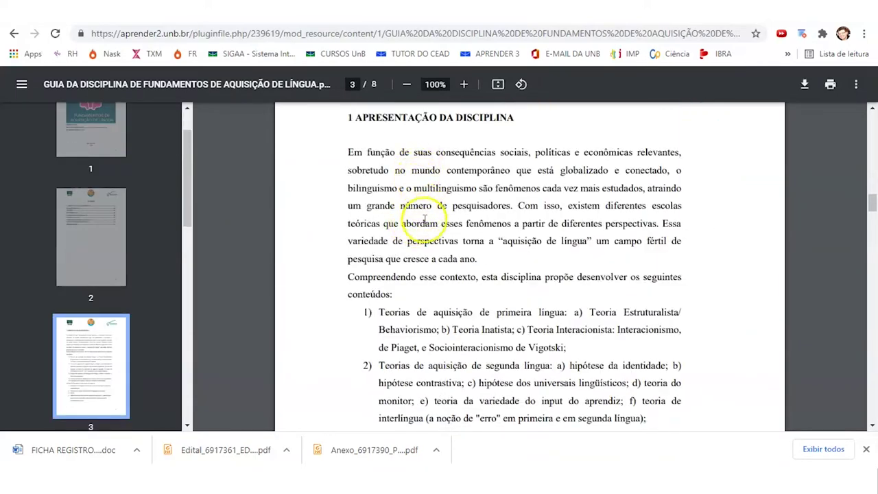
scroll(431, 258, down, 9)
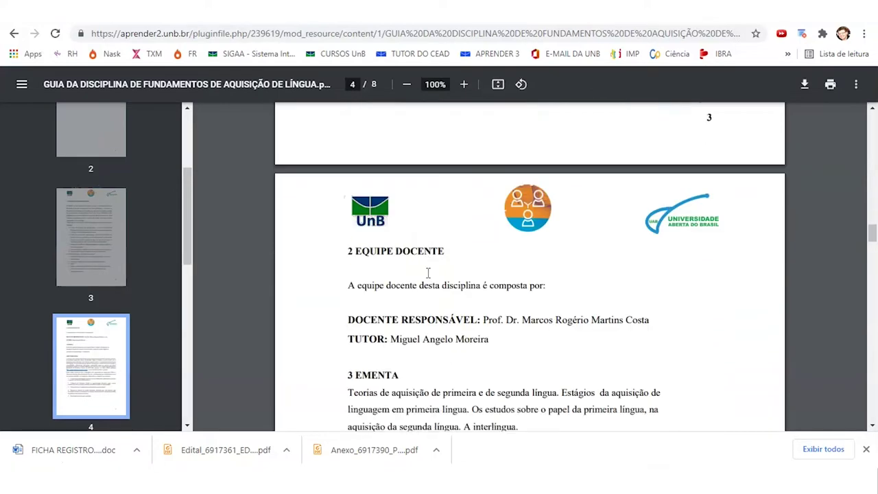
scroll(391, 288, down, 2)
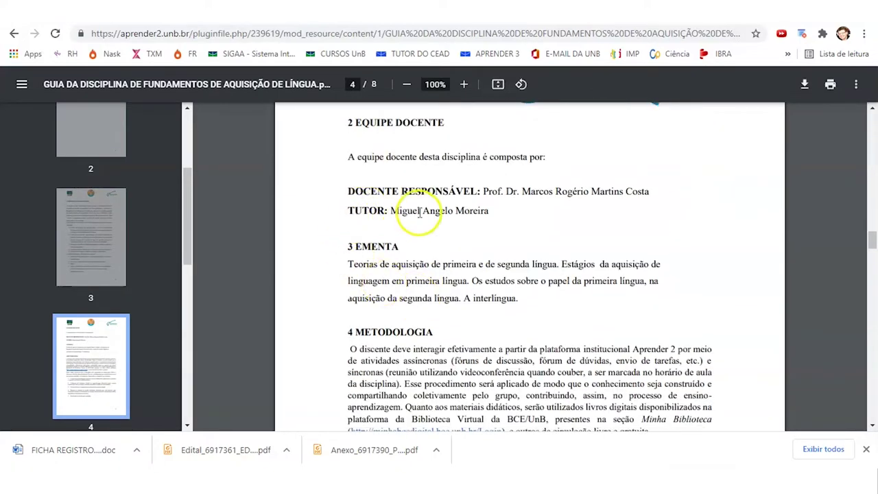
scroll(402, 236, down, 2)
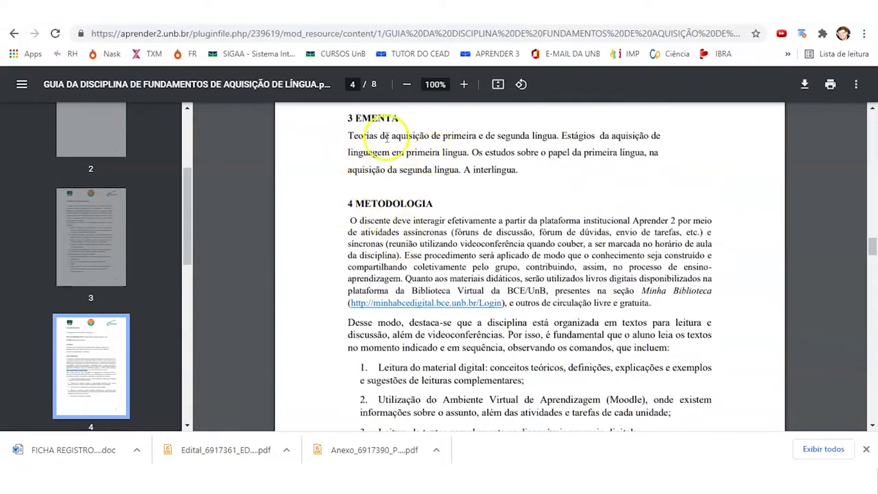
scroll(429, 220, down, 2)
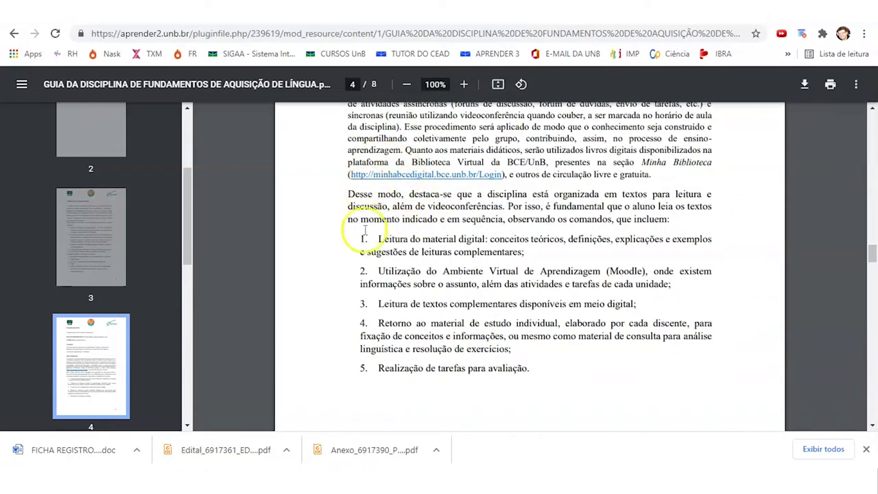
Step: Review the guide's programme content, student support, assessment procedures, course schedule and bibliography
scroll(395, 252, down, 7)
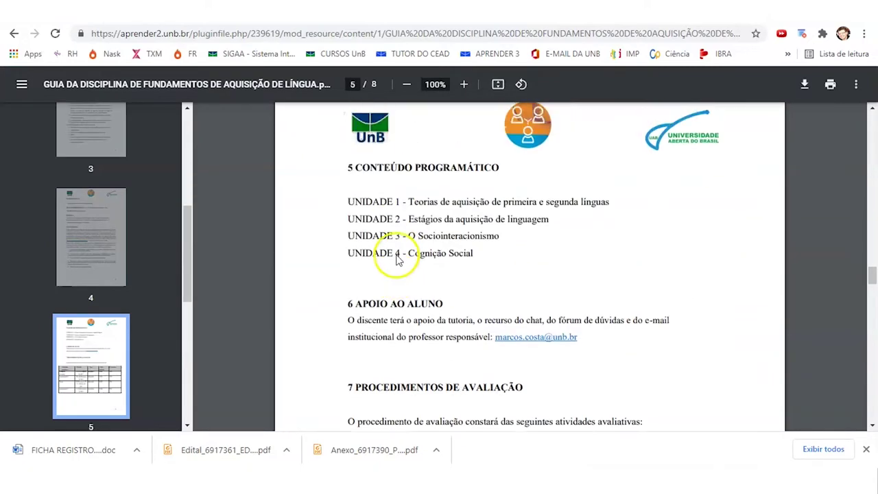
scroll(397, 255, up, 1)
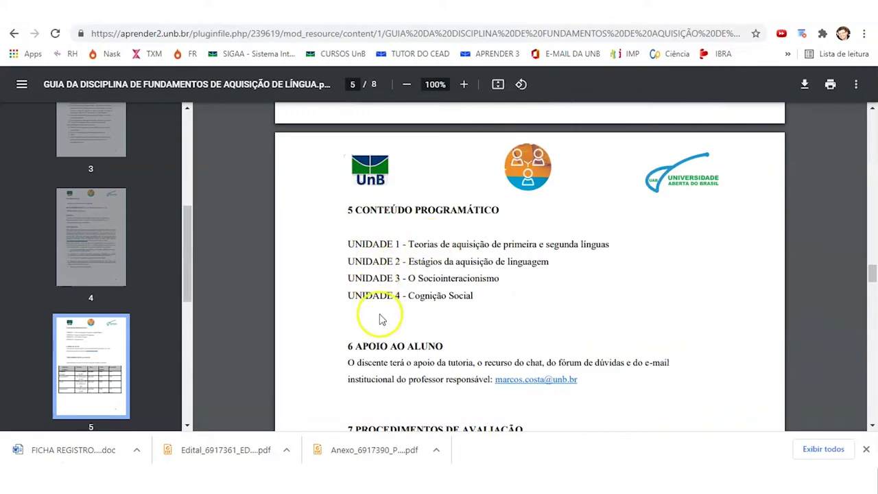
scroll(402, 298, down, 2)
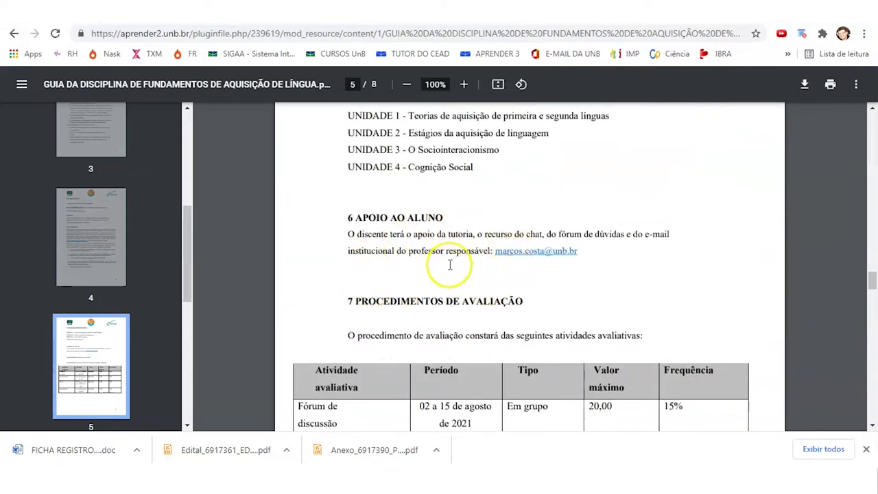
scroll(447, 265, down, 4)
scroll(450, 264, up, 1)
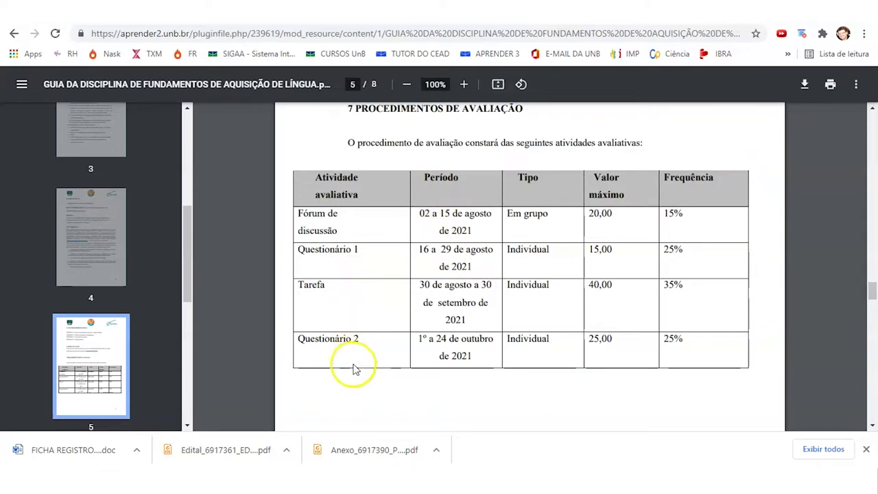
scroll(354, 369, down, 7)
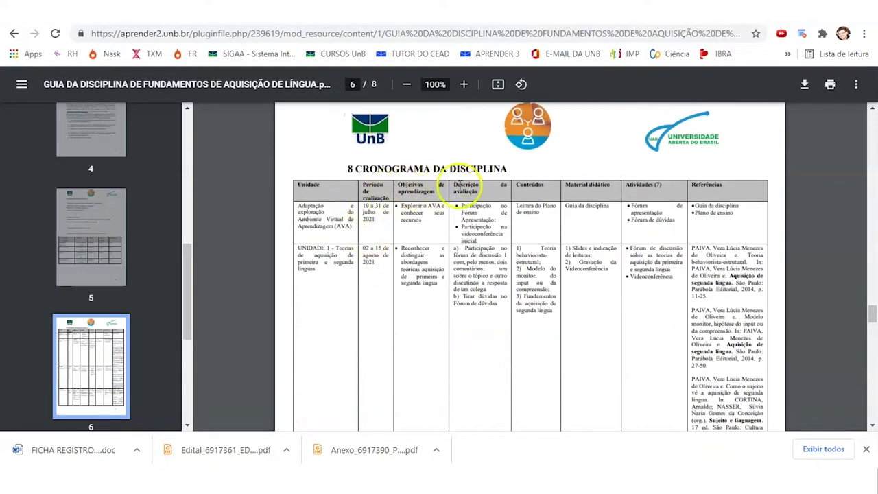
scroll(340, 292, down, 2)
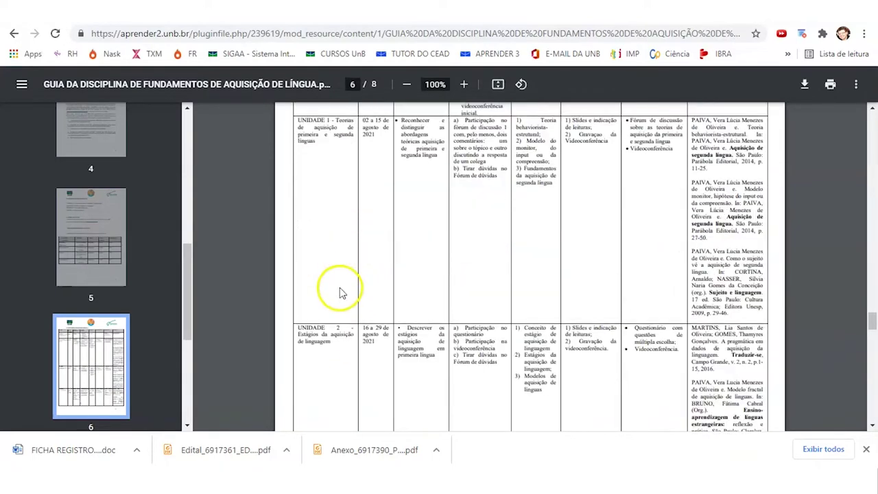
scroll(348, 266, down, 4)
scroll(350, 271, up, 4)
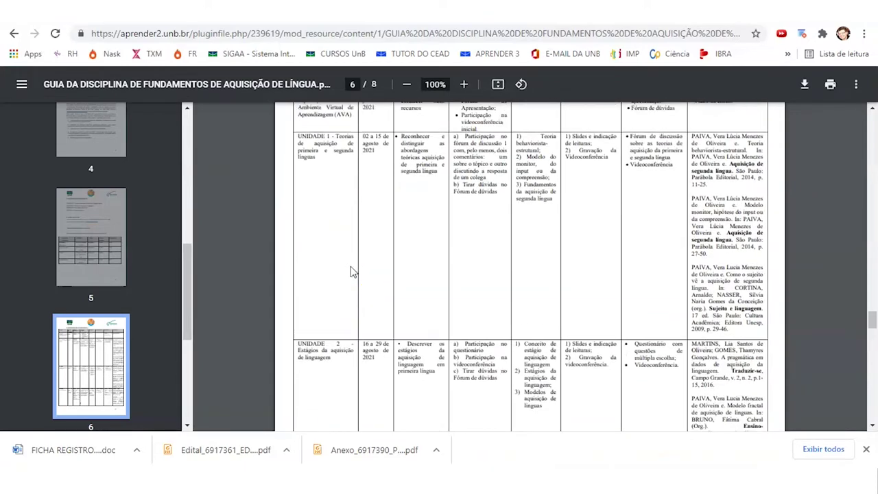
scroll(350, 271, up, 3)
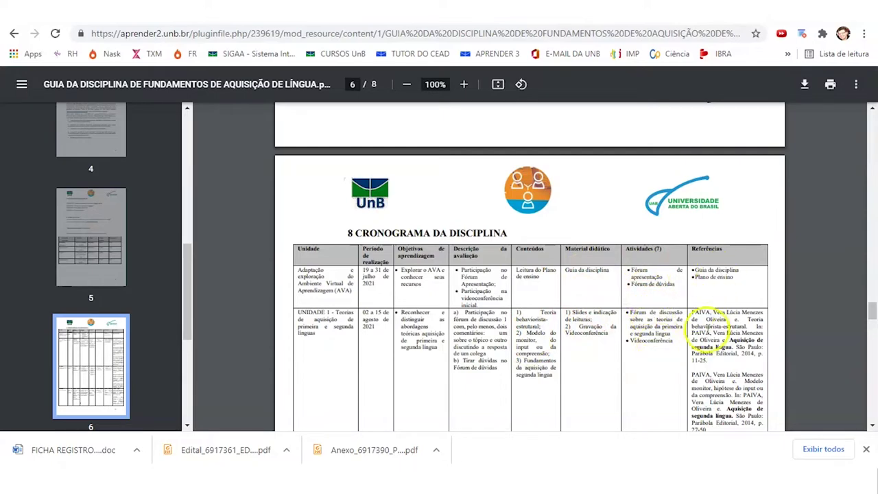
scroll(706, 326, down, 10)
scroll(411, 212, up, 1)
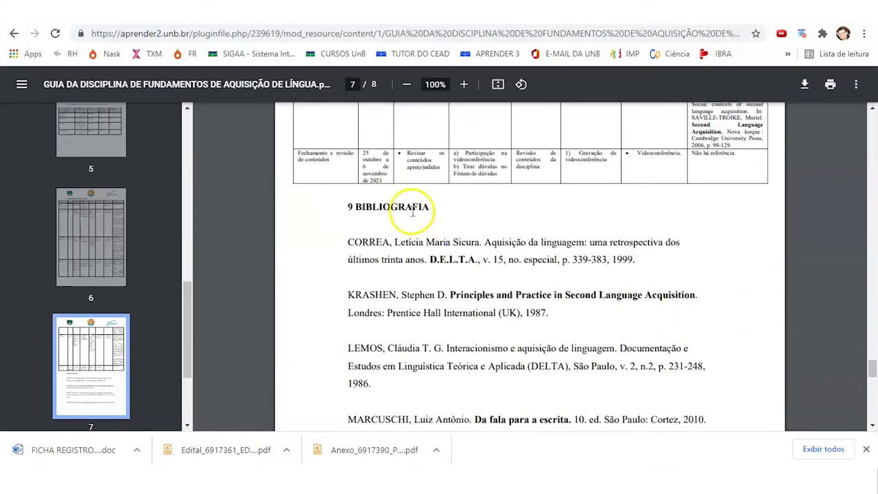
scroll(432, 239, down, 12)
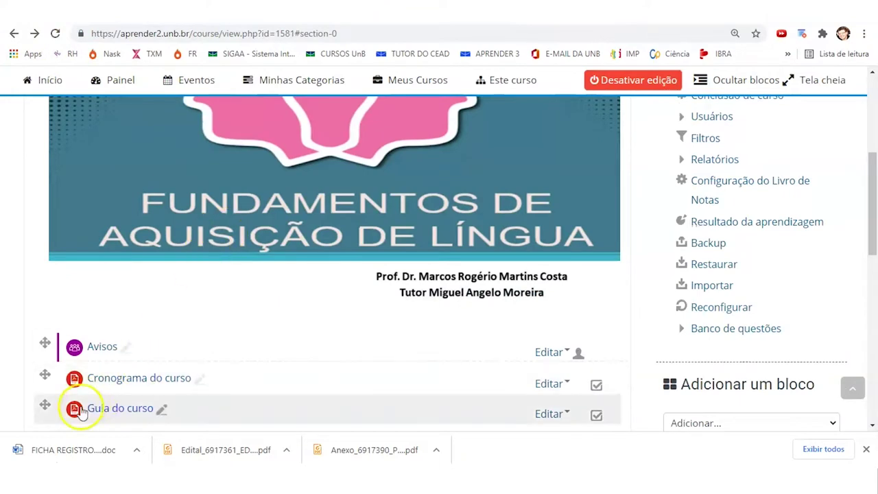
Step: Start a new topic in the Avisos forum with the subject "Orientações iniciais"
scroll(176, 373, down, 1)
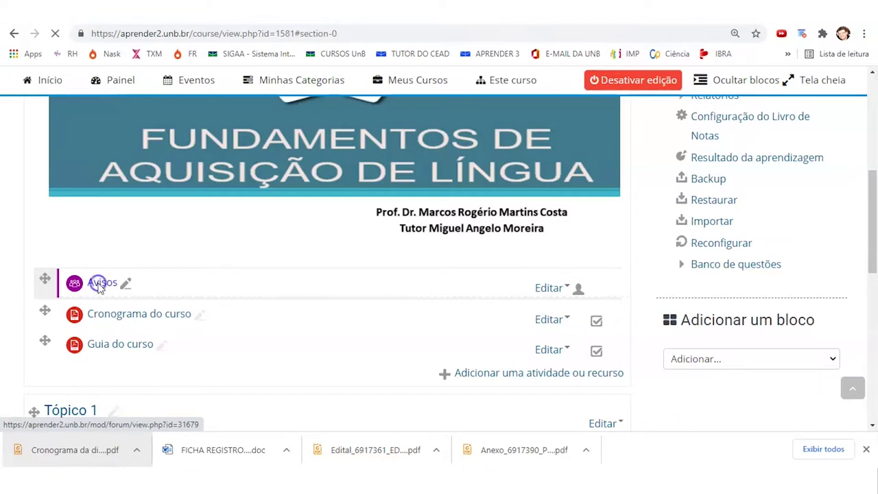
scroll(260, 315, down, 1)
scroll(269, 332, down, 2)
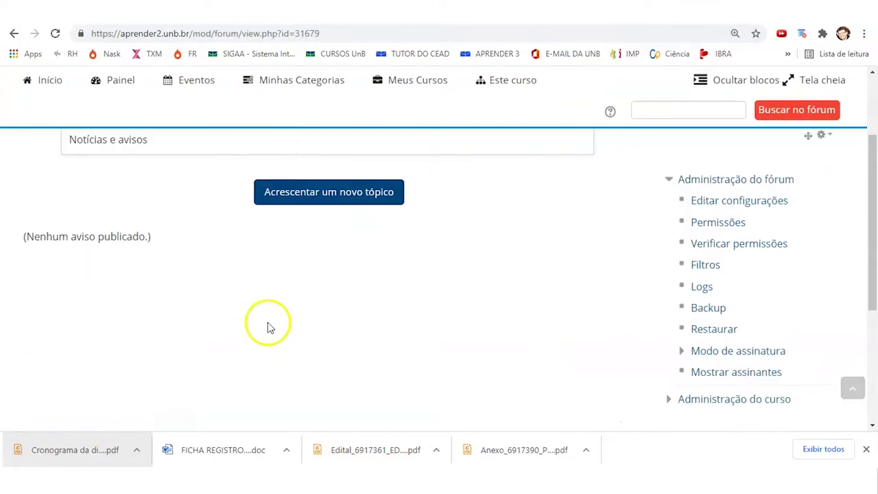
click(300, 190)
click(231, 161)
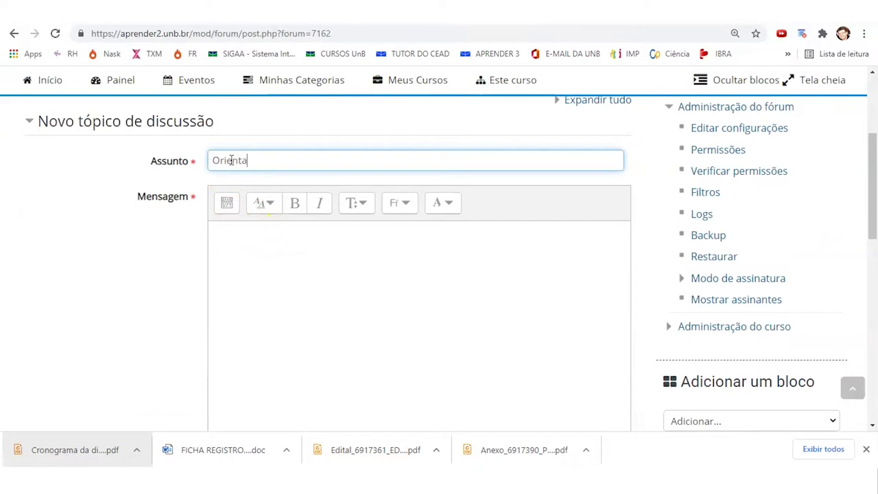
text(Orientações iniciais)
Step: Paste the copied welcome text as the message and replace its course name with "Fundamentos da Aquisição de Língua"
click(257, 270)
key(ctrl+v)
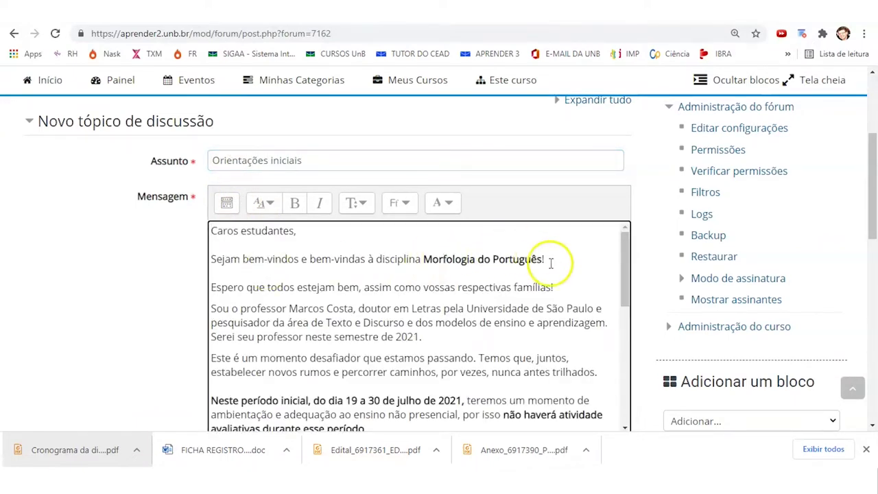
drag(535, 259, 438, 259)
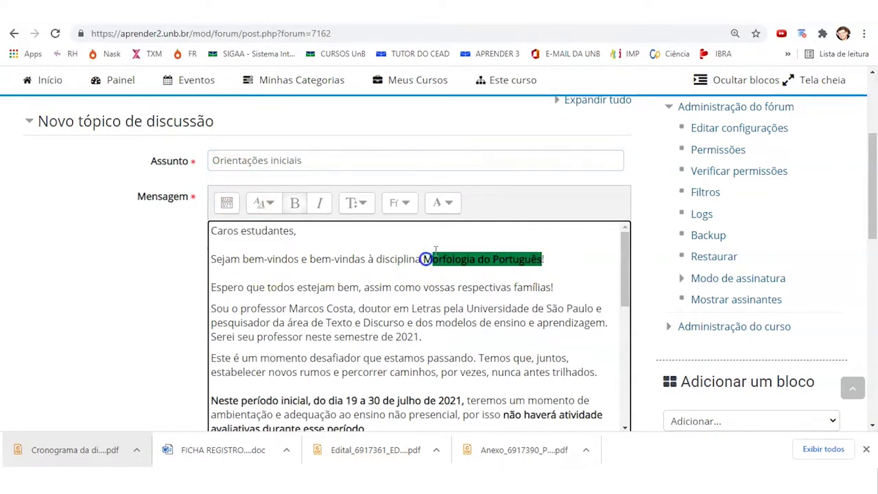
text(fu)
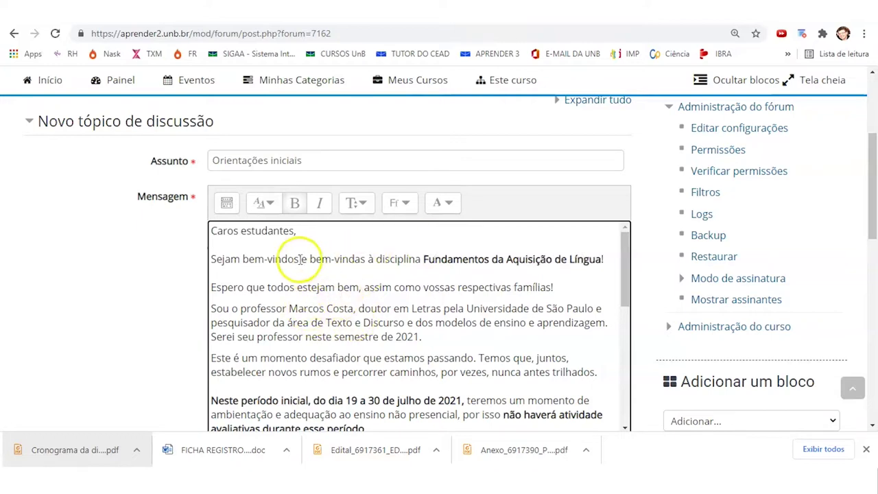
scroll(403, 293, down, 1)
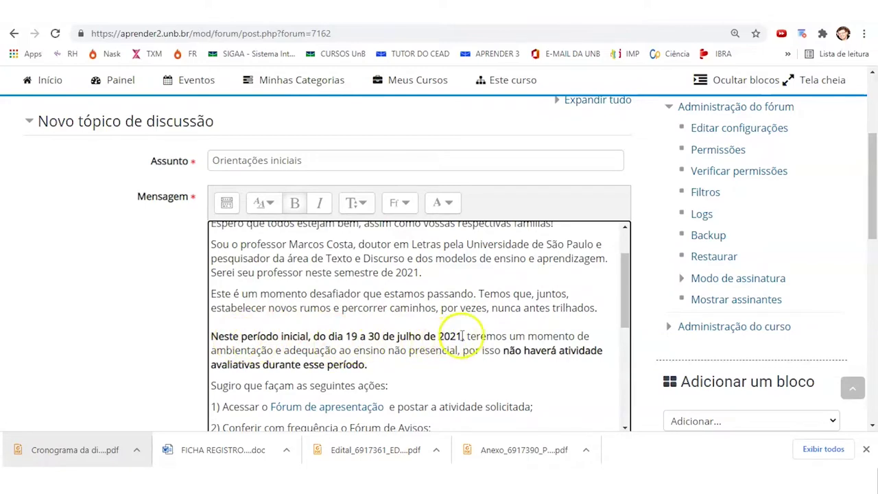
Step: Proofread the rest of the "Orientações iniciais" message and post it to the Avisos forum
scroll(432, 319, down, 2)
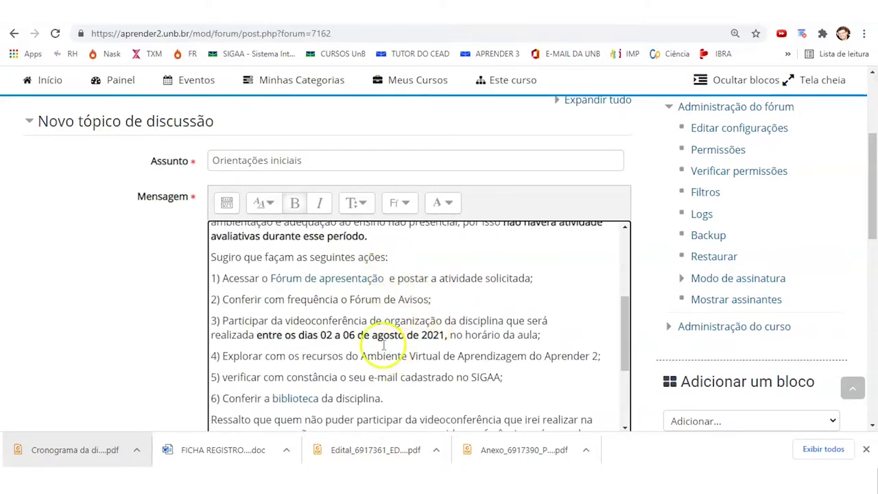
scroll(353, 312, down, 1)
scroll(354, 296, up, 1)
scroll(354, 297, down, 3)
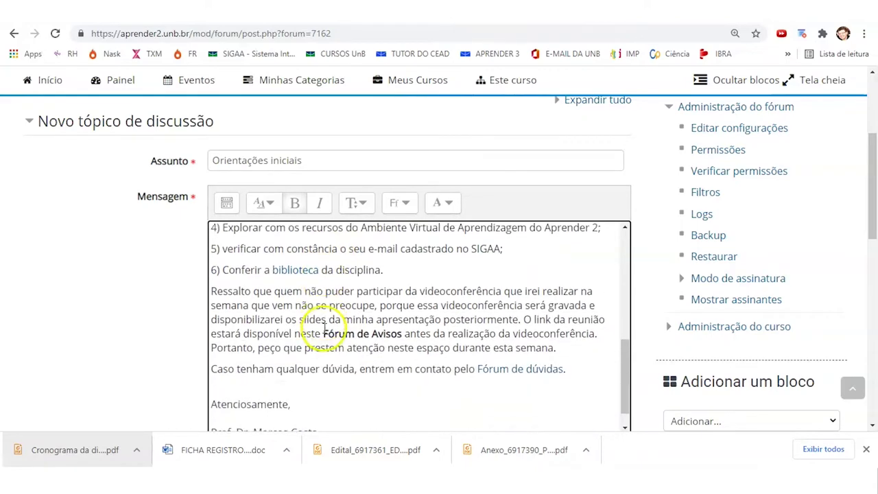
scroll(324, 324, down, 1)
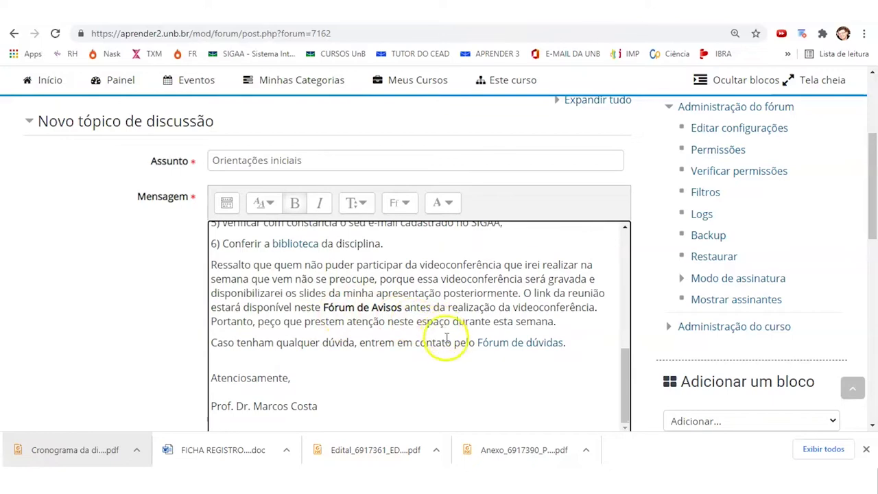
scroll(441, 343, down, 1)
scroll(206, 295, down, 5)
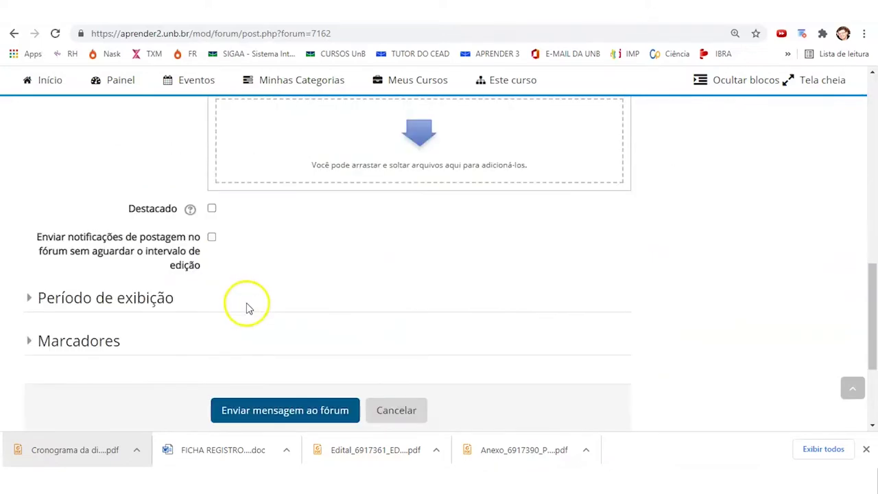
click(255, 411)
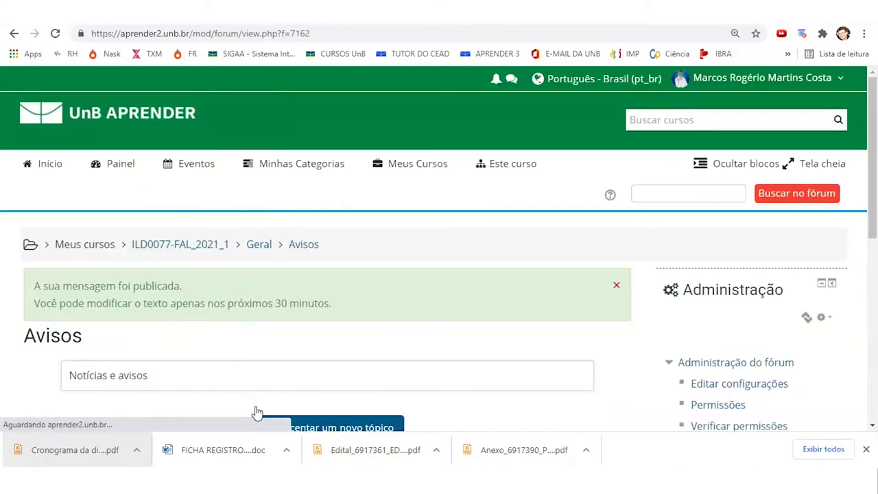
scroll(234, 276, down, 4)
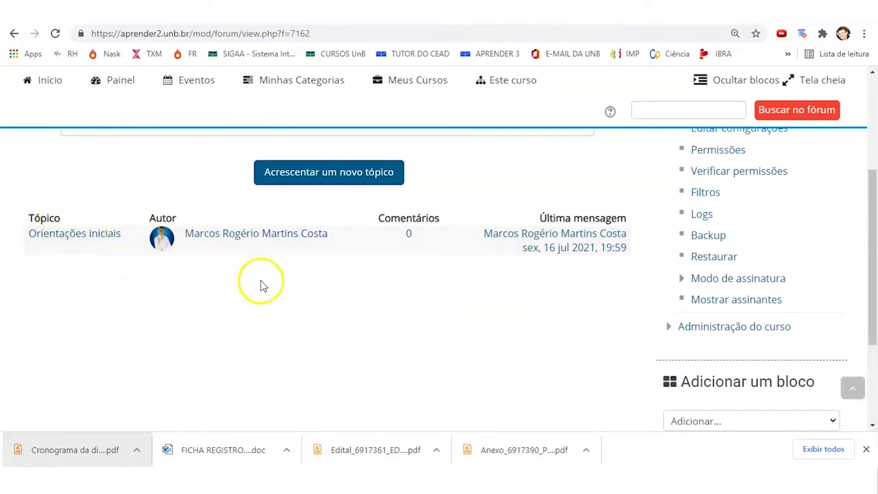
scroll(267, 281, up, 3)
scroll(273, 280, up, 2)
Step: Return to the course page and add a forum named "Fórum de apresentação" to the general section
key(alt+Left)
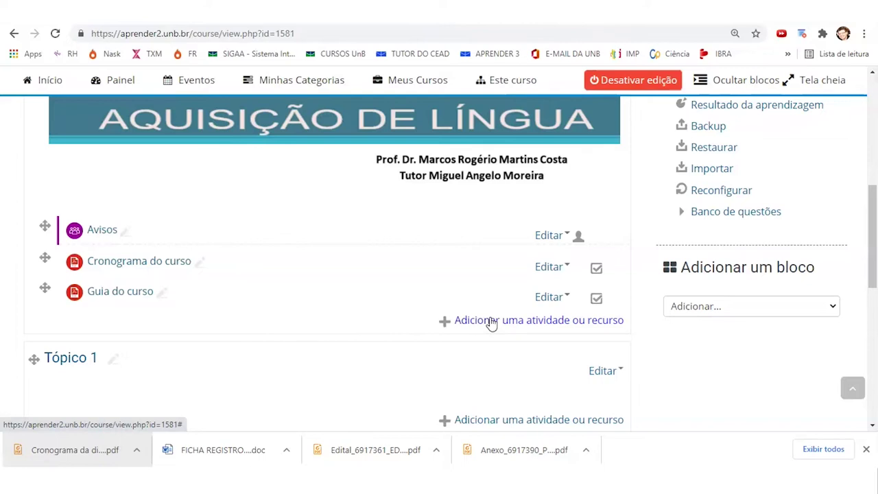
click(491, 321)
scroll(137, 254, down, 3)
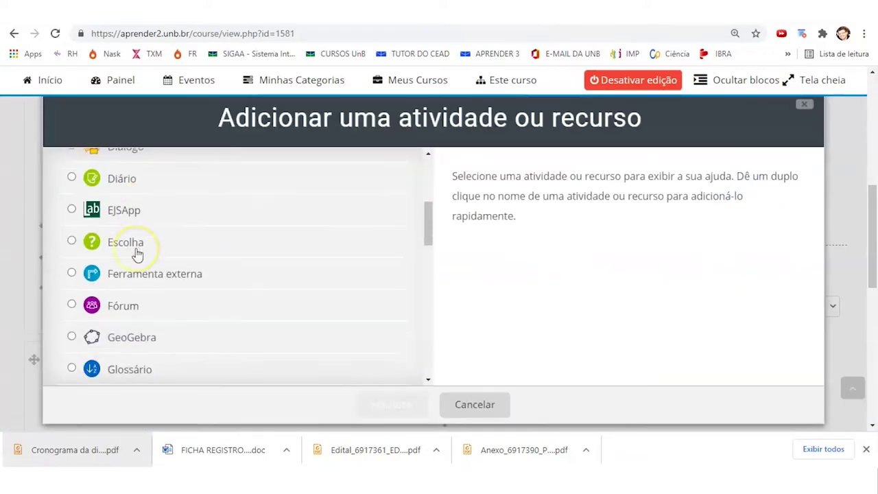
scroll(137, 254, down, 1)
click(108, 285)
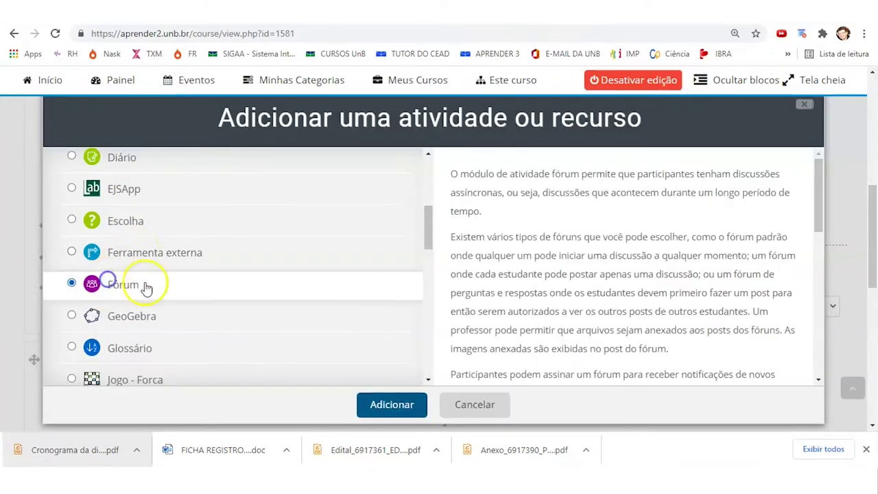
click(387, 404)
click(234, 339)
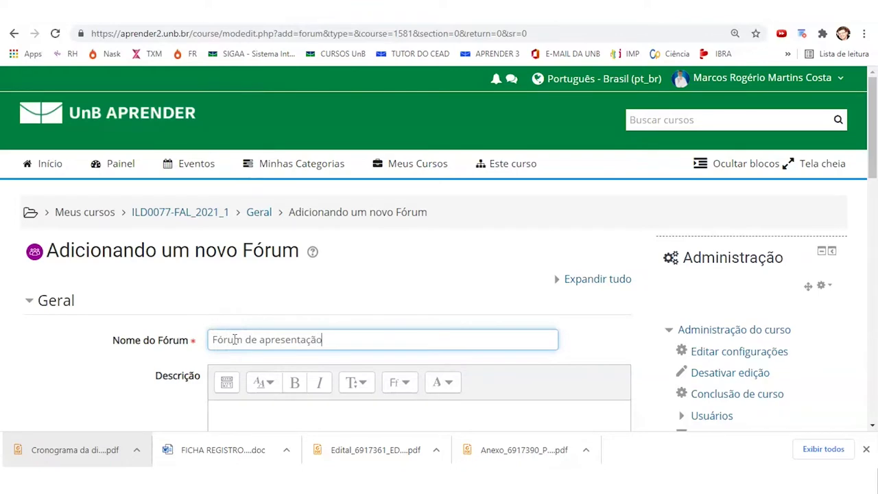
Step: Set the presentation forum's type to "Uma única discussão simples"
scroll(249, 333, down, 3)
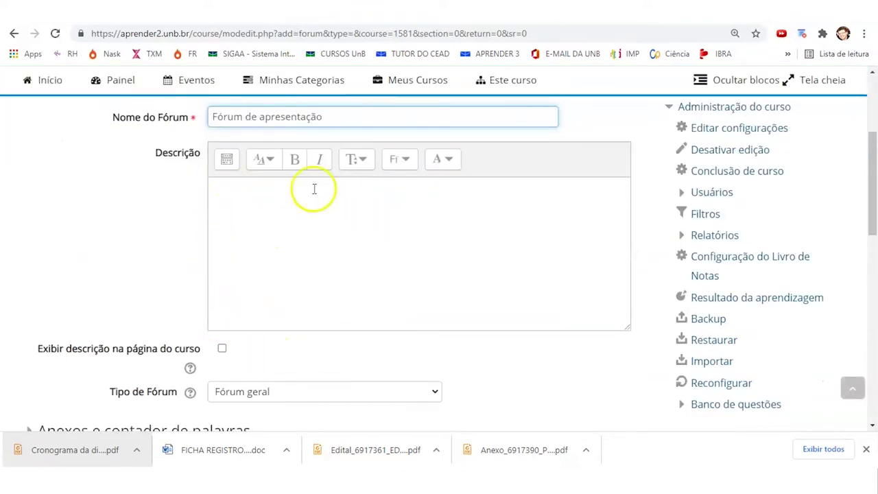
scroll(350, 323, down, 1)
click(359, 327)
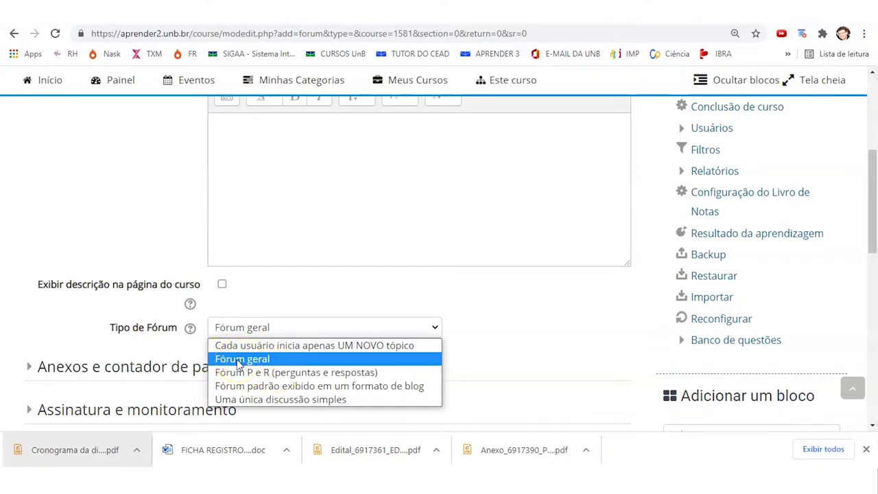
click(262, 400)
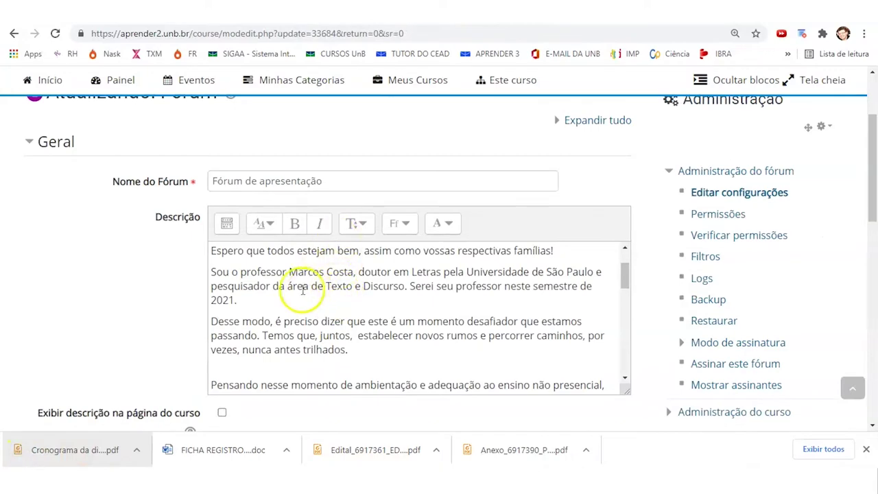
Step: Review the presentation forum's welcome description and settings, then save it and return to the course page
scroll(302, 289, up, 2)
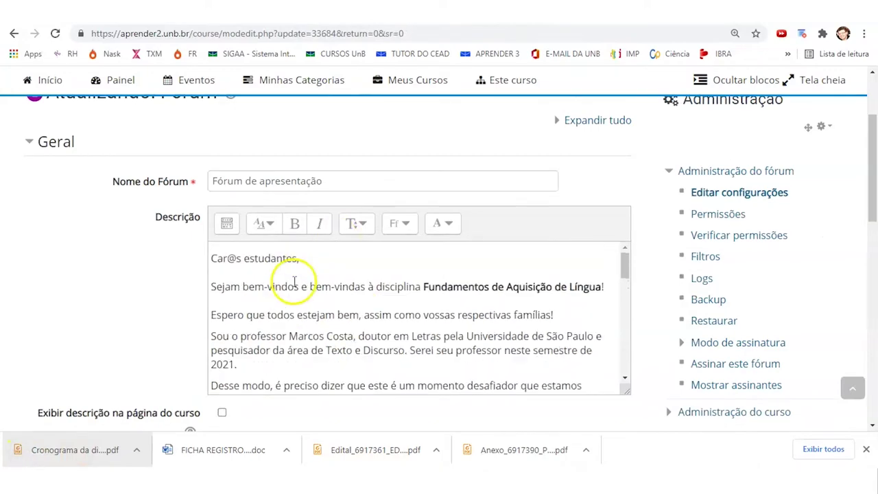
scroll(343, 281, down, 6)
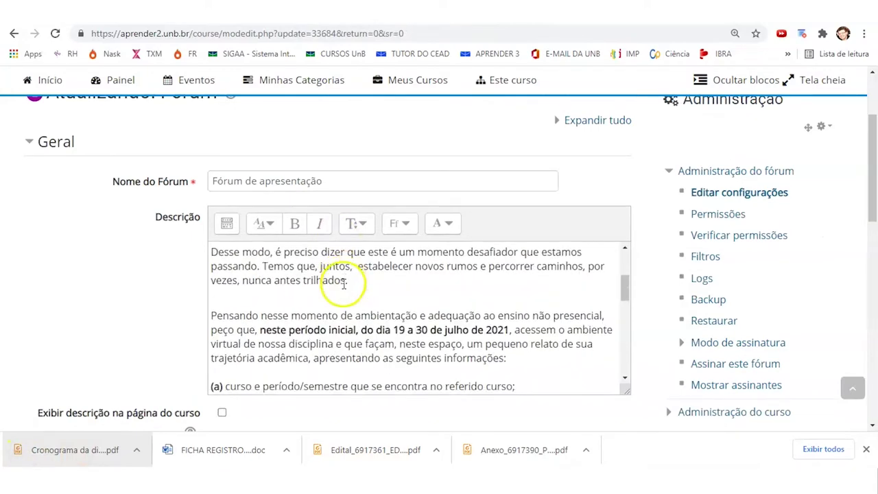
scroll(330, 306, down, 3)
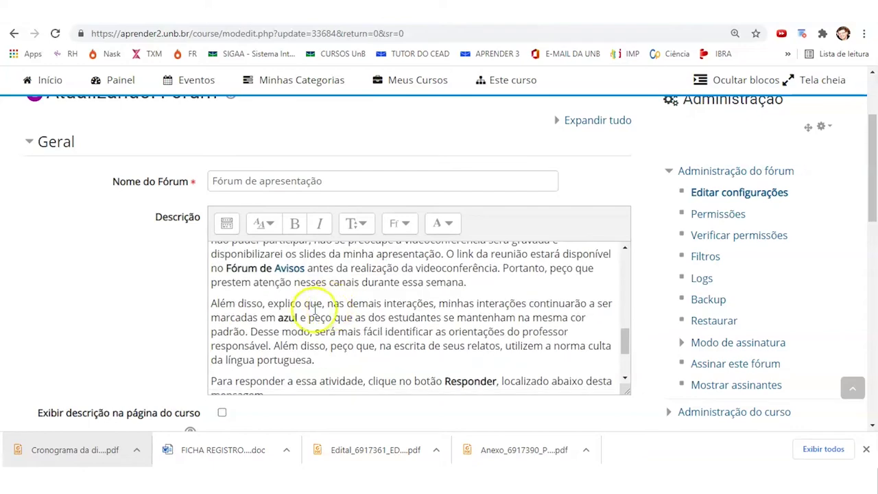
scroll(315, 312, down, 4)
scroll(141, 294, down, 5)
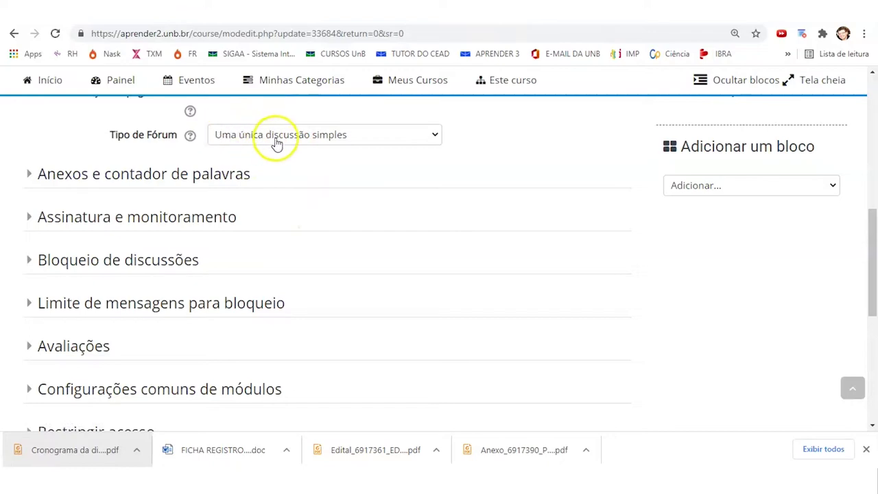
scroll(337, 200, down, 5)
click(262, 273)
scroll(325, 294, down, 5)
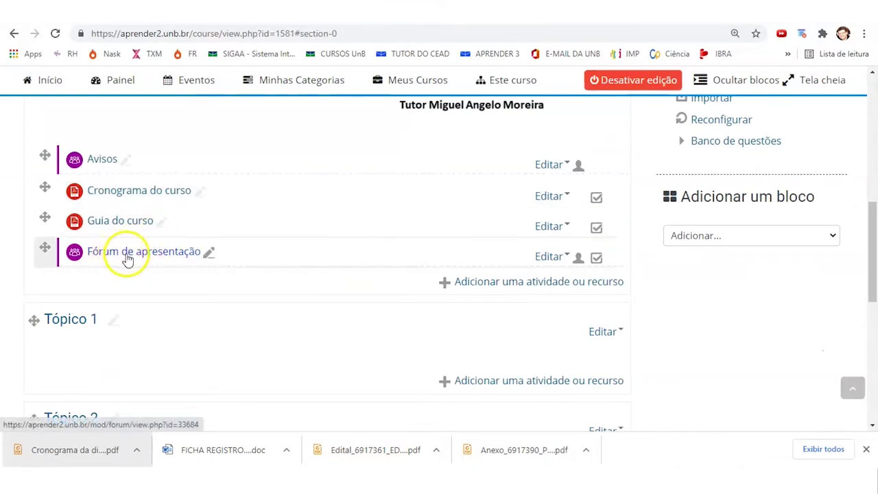
Step: Add another forum to the general section and name it "Fórum de dúvida"
click(502, 287)
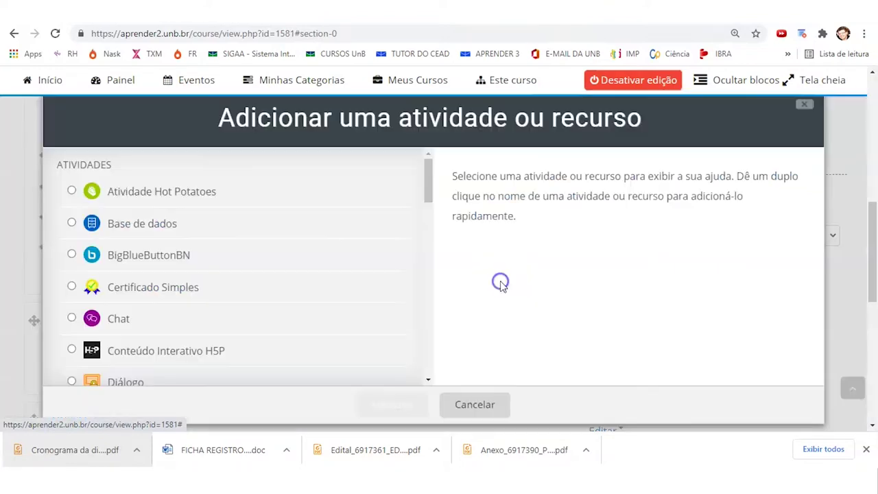
scroll(219, 262, down, 3)
scroll(163, 249, down, 2)
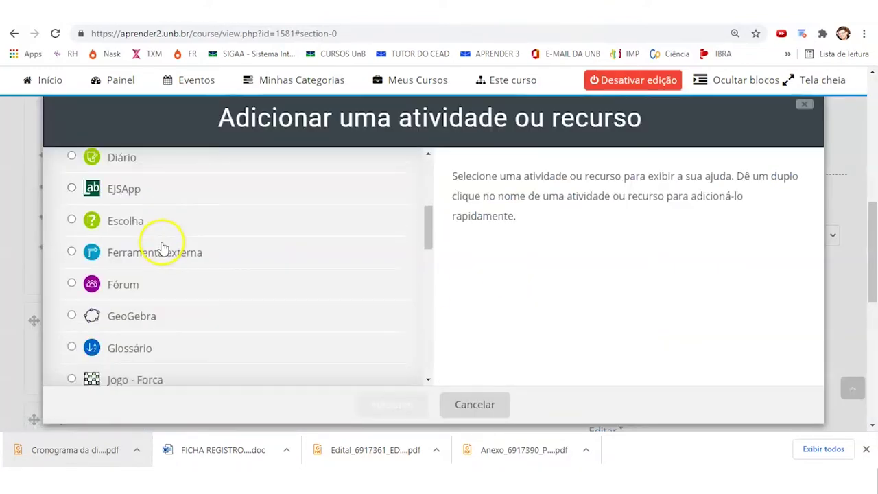
click(121, 219)
click(382, 407)
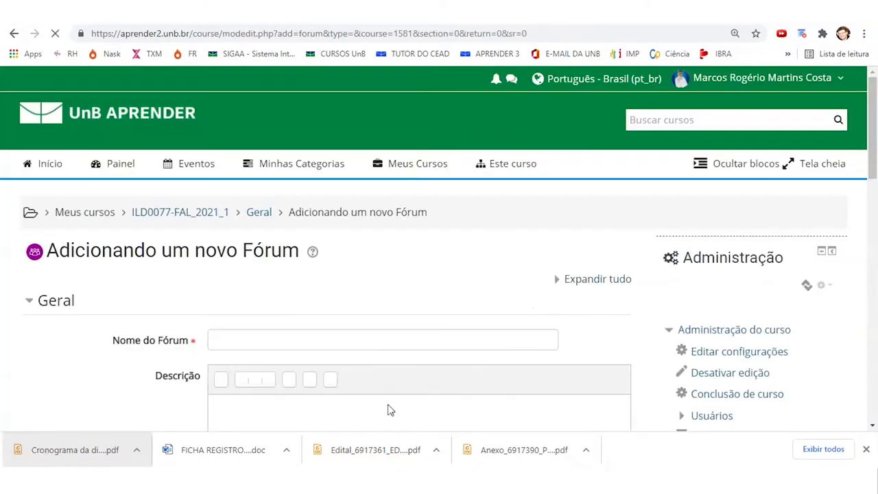
click(284, 343)
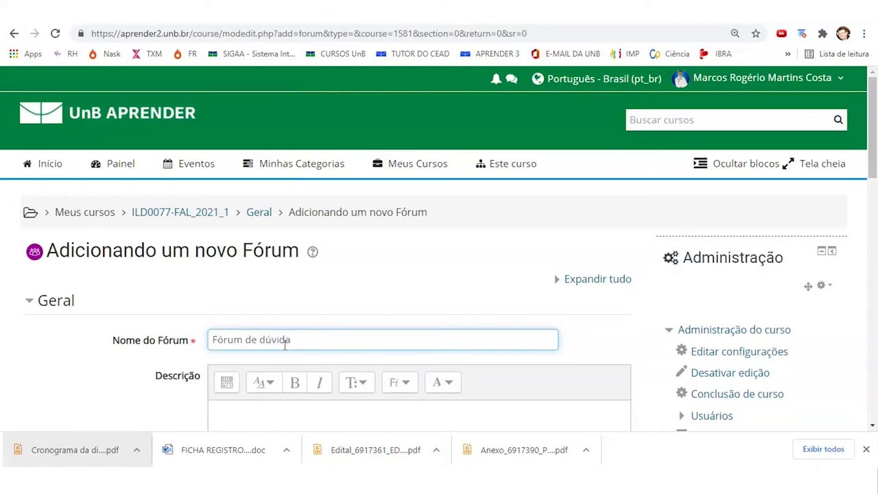
Step: Paste the copied text into the Fórum de dúvida description
scroll(310, 333, down, 1)
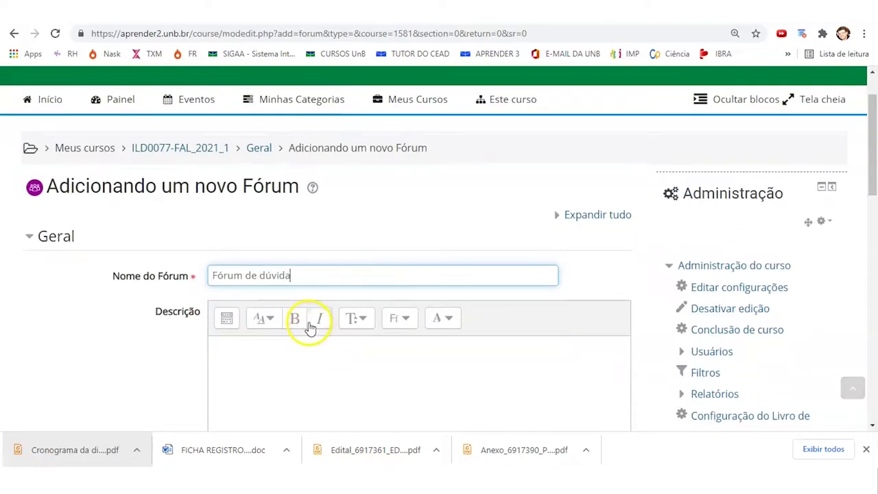
scroll(235, 333, down, 1)
scroll(235, 332, down, 1)
click(275, 205)
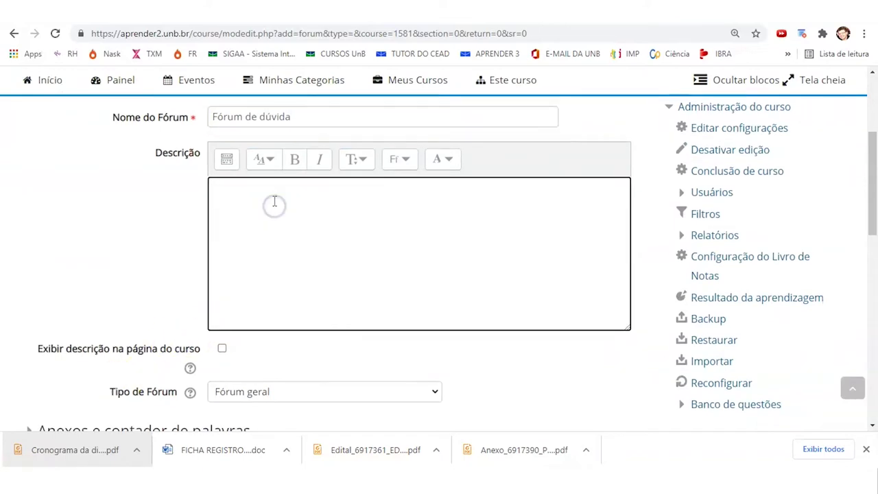
key(ctrl+v)
Step: Colour the whole pasted description text blue
drag(212, 184, 398, 308)
click(356, 159)
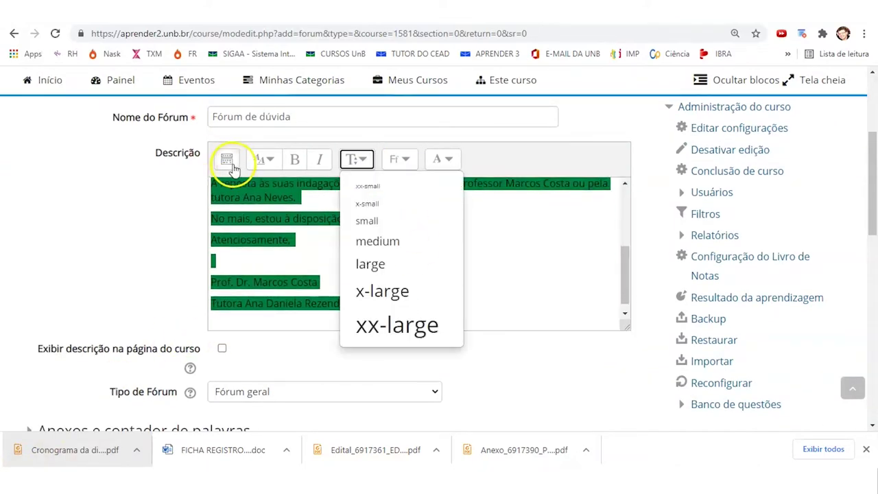
click(226, 159)
click(443, 162)
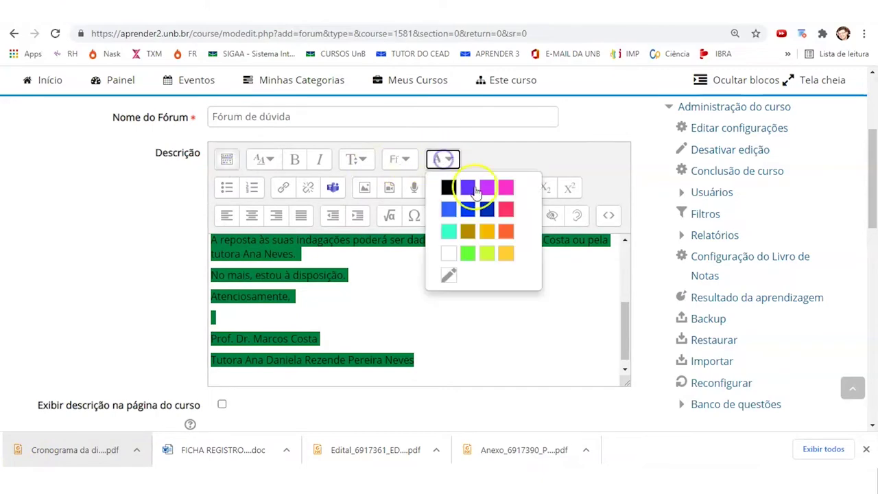
click(470, 209)
click(364, 296)
Step: Set the forum type to "Fórum P e R (perguntas e respostas)" and save the forum, returning to the course page
scroll(151, 240, down, 3)
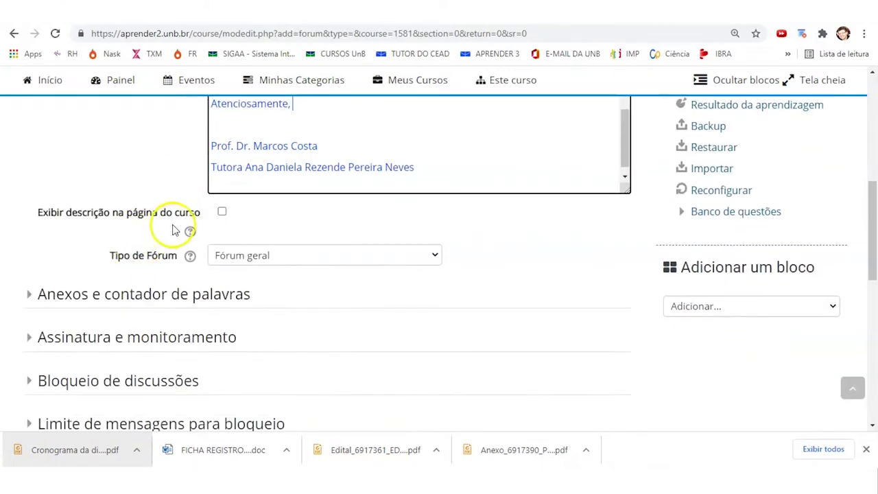
click(290, 256)
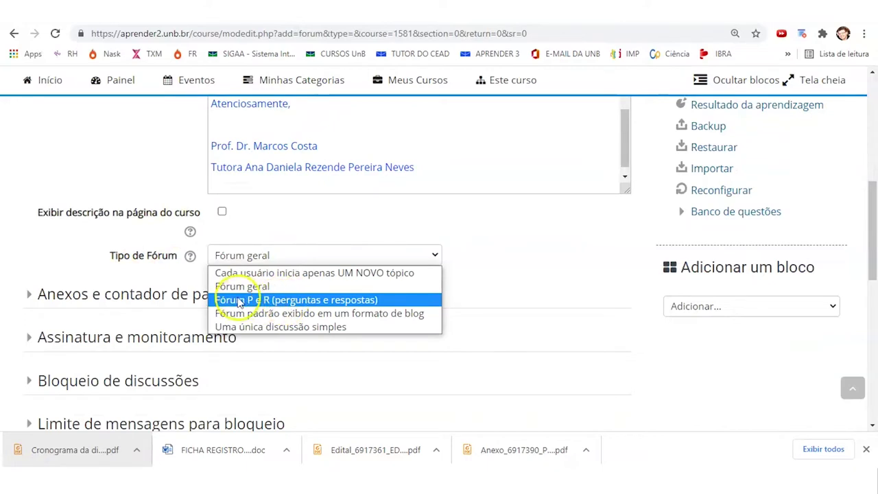
click(300, 306)
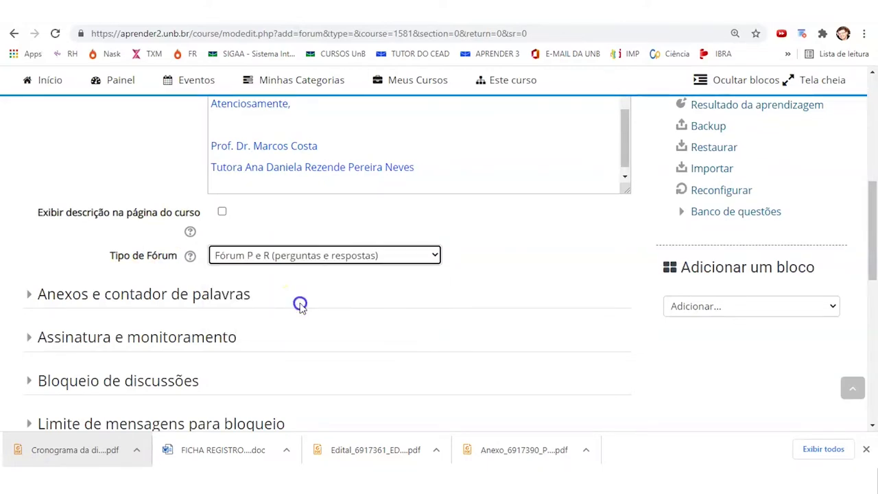
scroll(295, 226, down, 5)
scroll(292, 231, down, 2)
click(285, 305)
scroll(292, 295, down, 6)
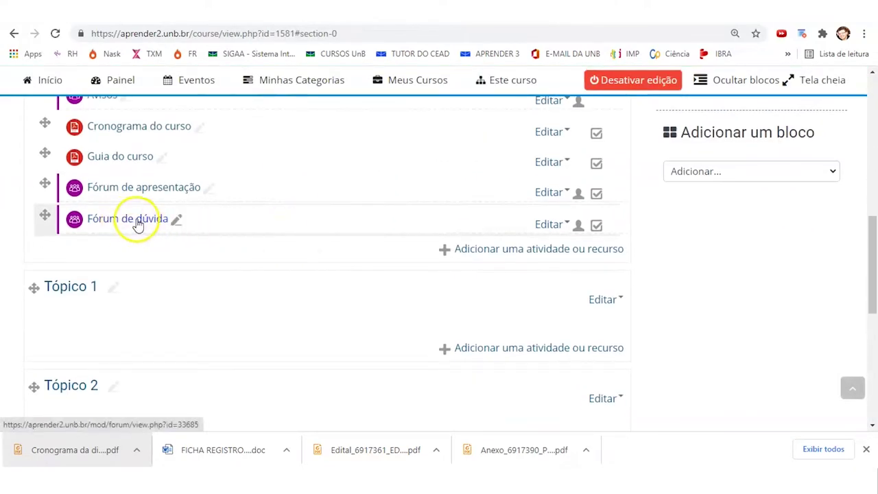
Step: Open the Fórum de apresentação from the course page, look through its opening message, and return to the course
scroll(260, 247, down, 5)
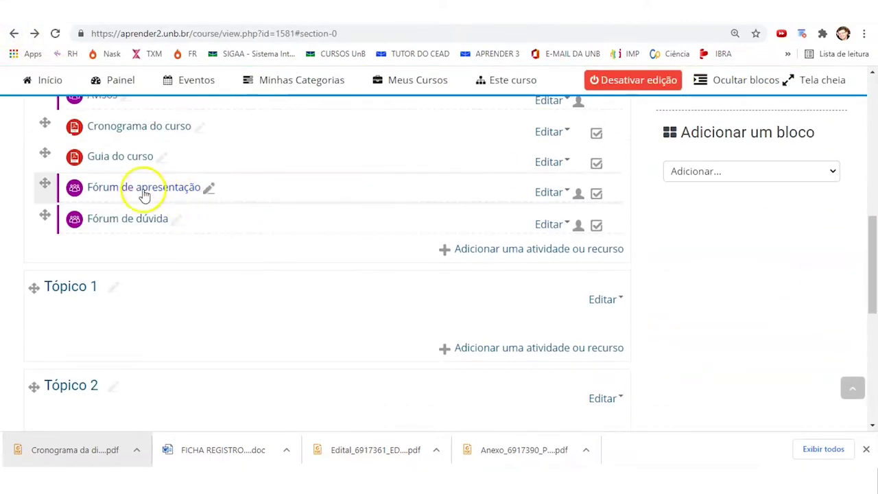
click(144, 195)
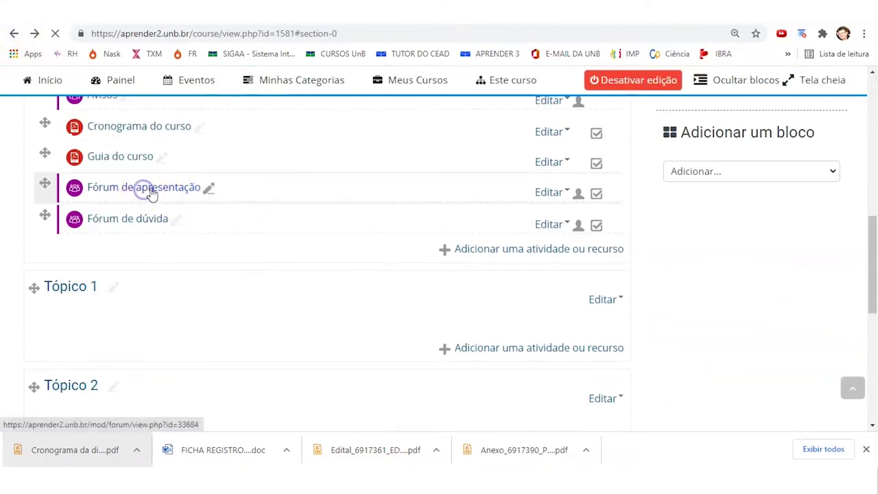
scroll(274, 226, down, 10)
scroll(275, 226, down, 3)
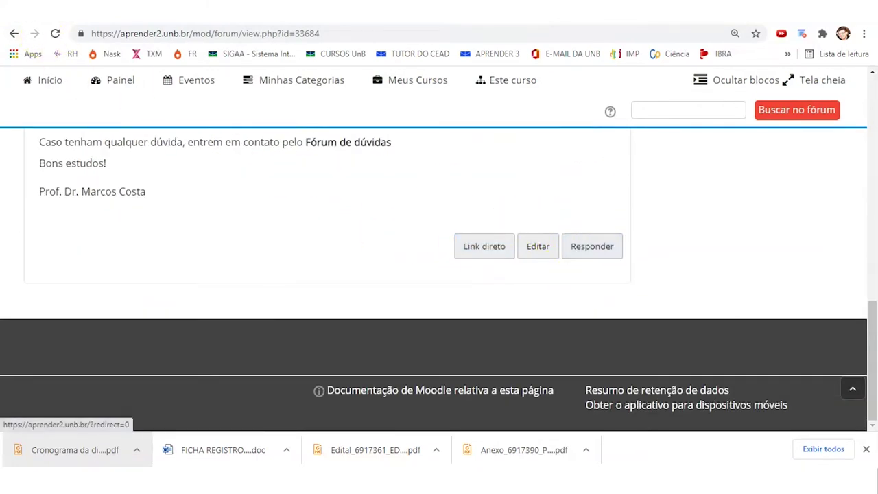
click(14, 33)
Step: Open the Avisos forum and check its list of posted topics
scroll(239, 275, down, 3)
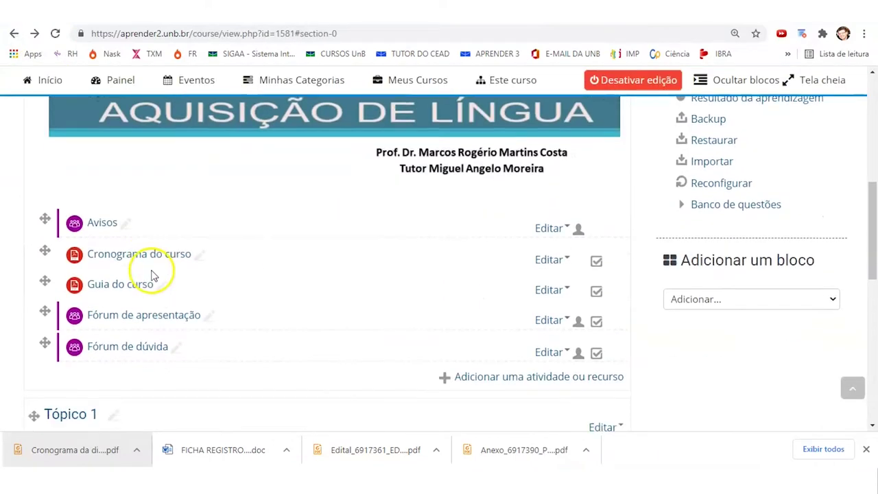
click(97, 215)
scroll(310, 308, down, 3)
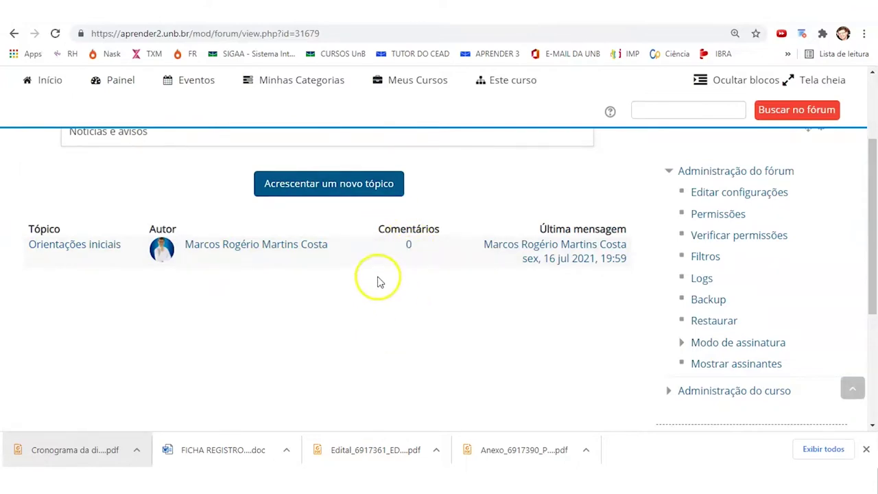
Step: Return to the course page and start adding a Fórum activity to the general section above Tópico 1
click(14, 33)
scroll(206, 254, down, 3)
scroll(164, 384, down, 2)
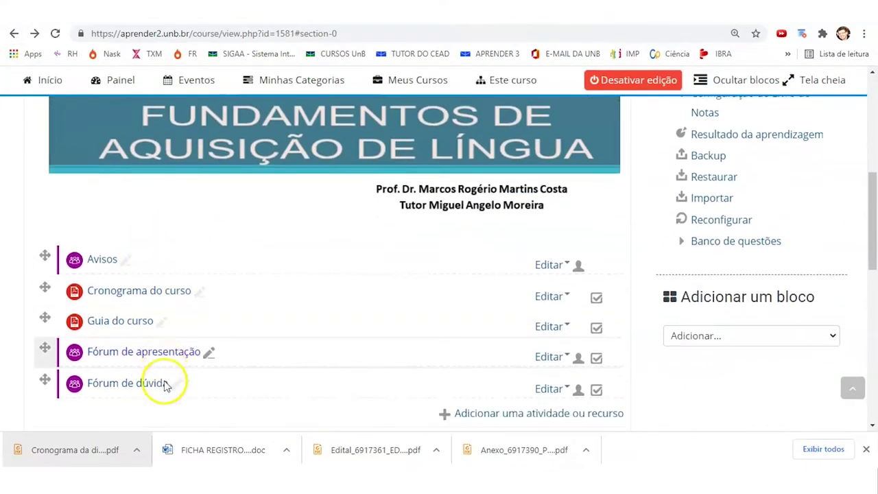
click(407, 336)
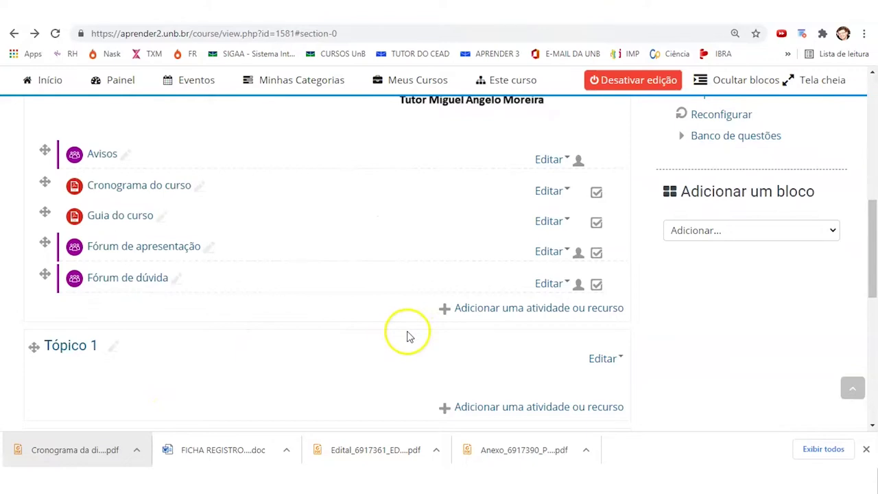
click(475, 312)
scroll(186, 255, down, 4)
scroll(162, 250, down, 8)
scroll(162, 254, up, 2)
scroll(161, 252, up, 5)
click(113, 220)
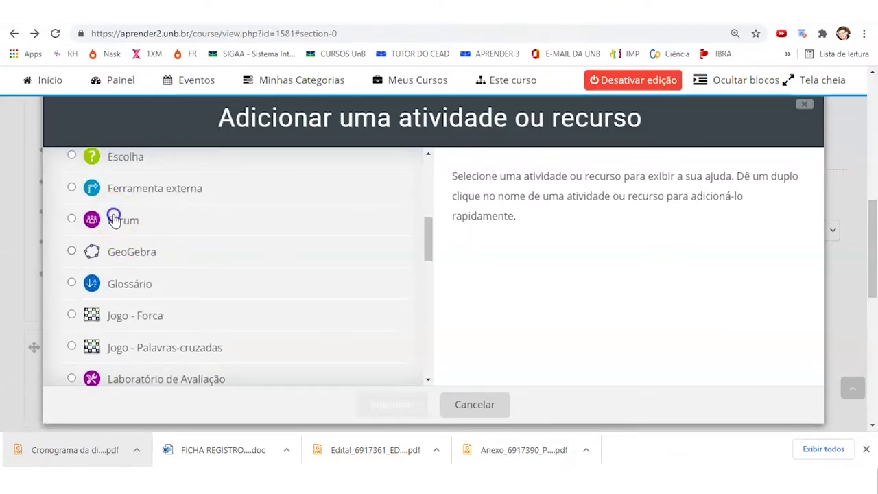
click(408, 404)
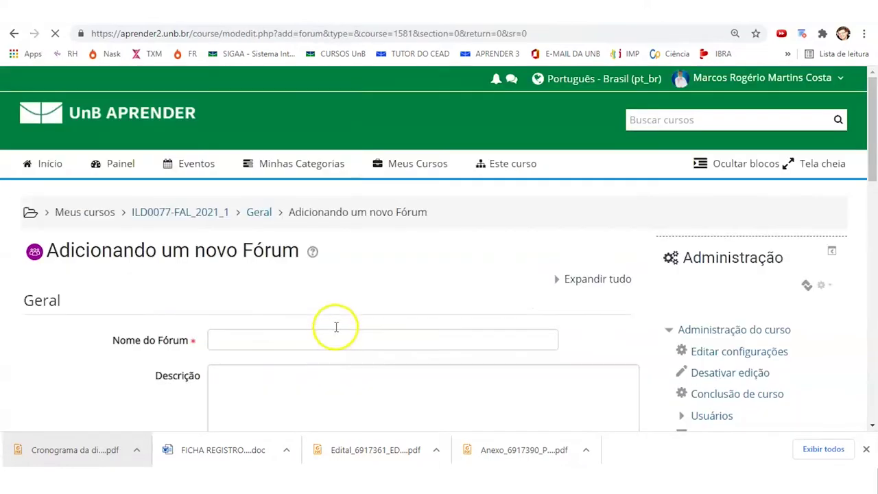
Step: Name the forum "Fórum de supervisão" and enter the description "Destinado às orientações da equipe docente"
click(254, 343)
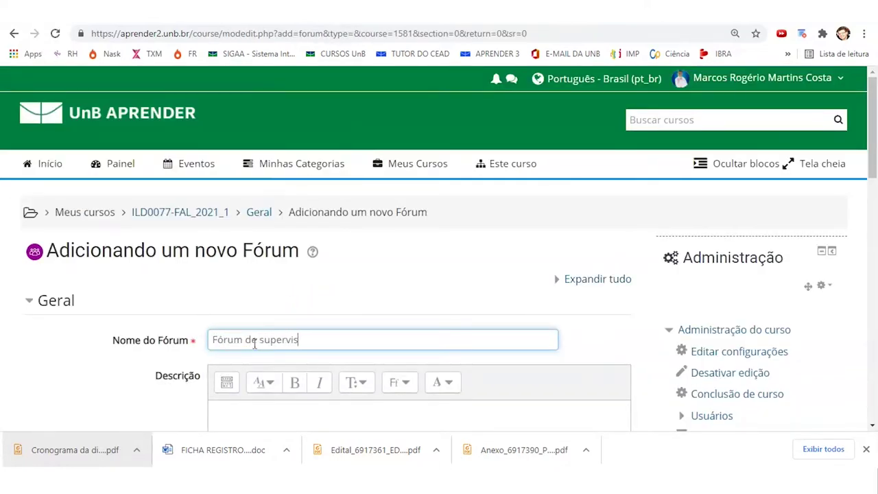
scroll(274, 330, down, 1)
click(258, 349)
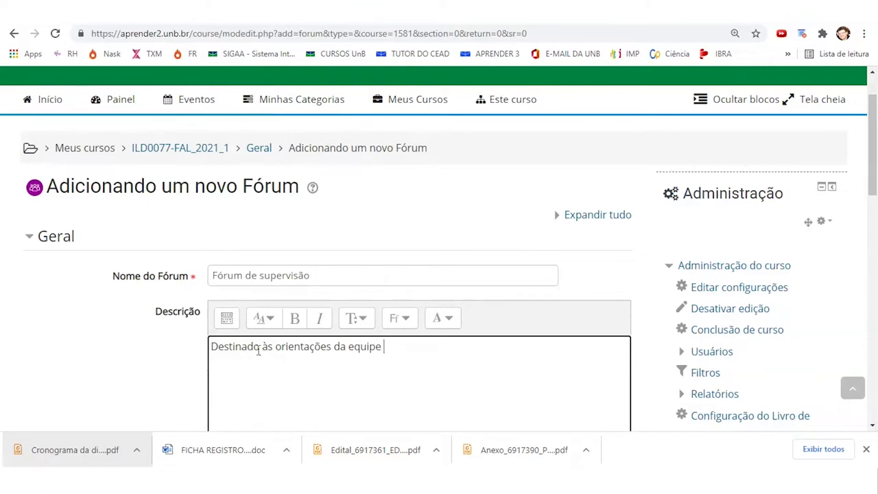
Step: Save the new supervision forum and return to the course page
scroll(323, 233, down, 3)
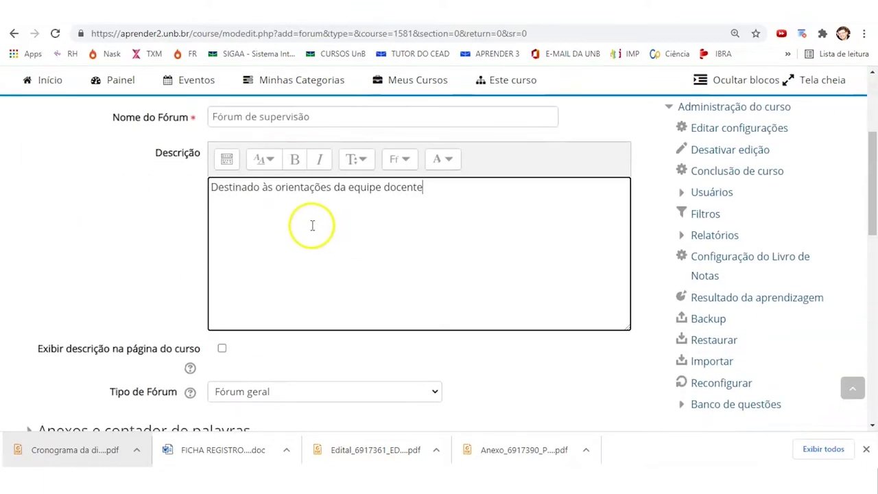
scroll(267, 289, down, 1)
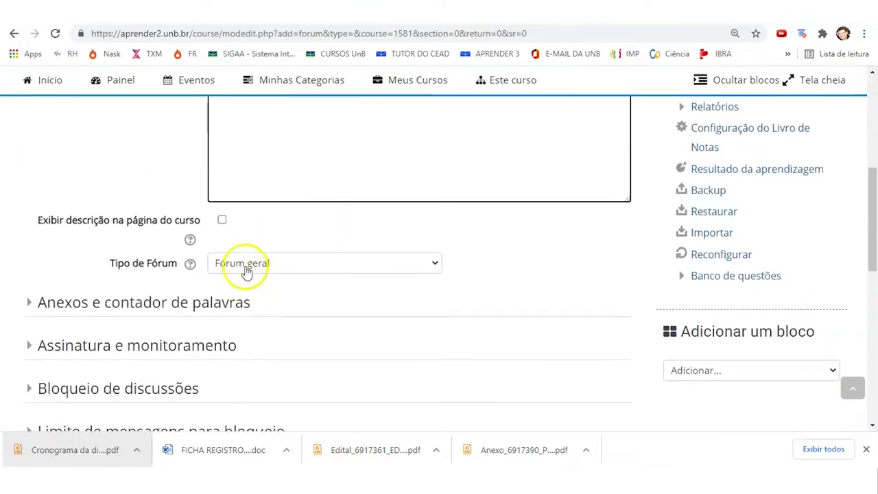
scroll(264, 265, down, 5)
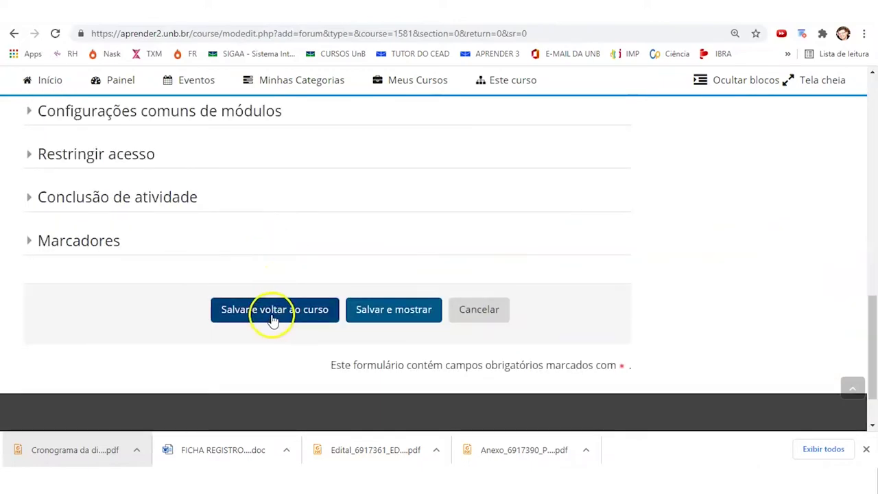
click(266, 318)
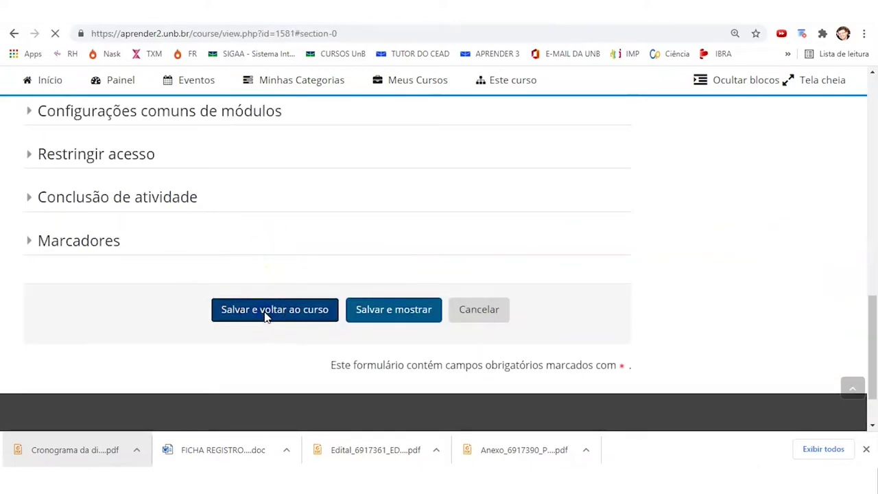
Step: Hide the Fórum de supervisão from students on the course page
scroll(298, 229, down, 6)
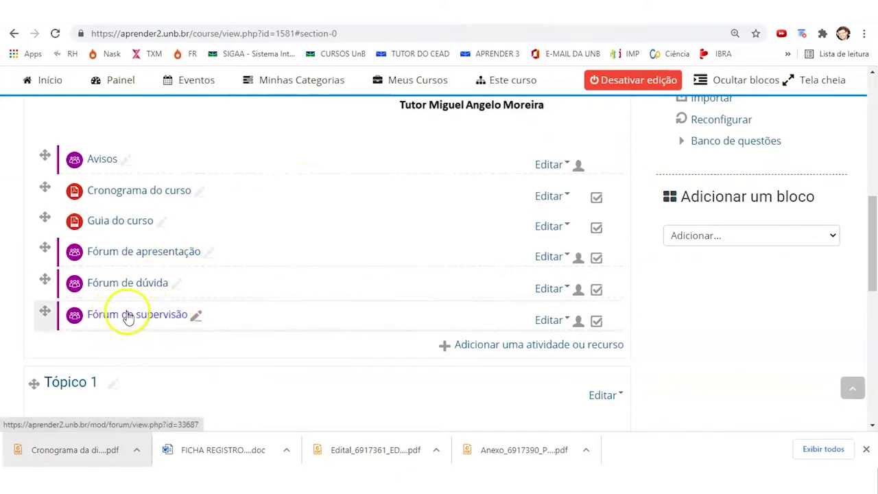
click(553, 323)
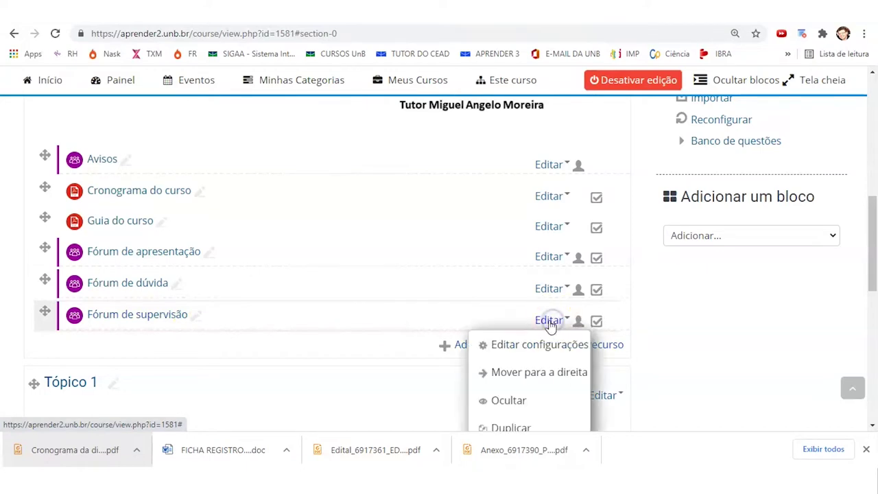
scroll(511, 308, down, 1)
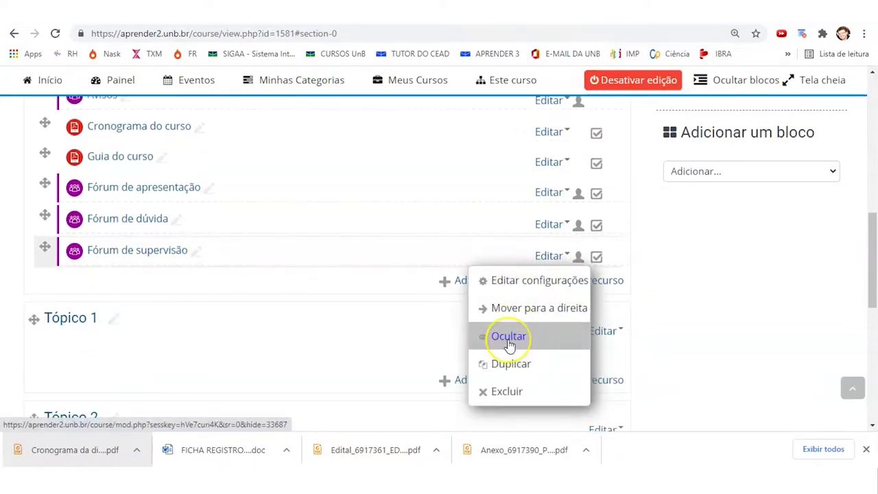
click(509, 336)
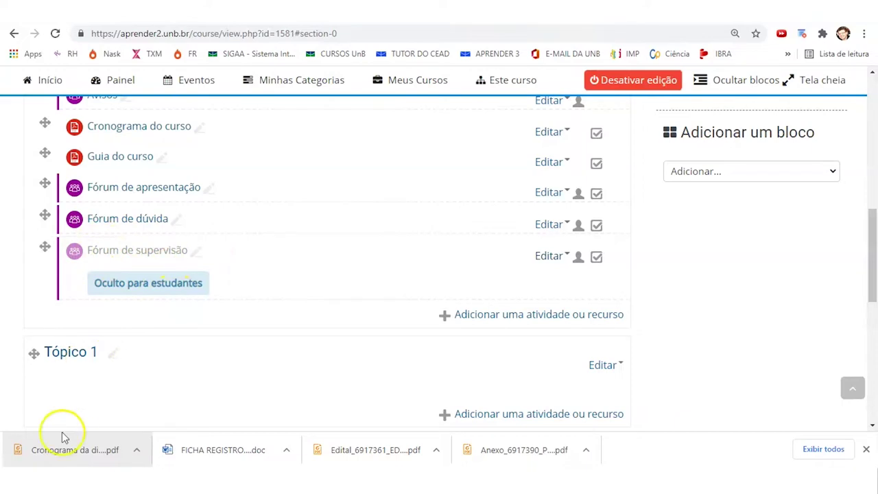
Step: Start adding a Pasta resource to the general section of the course
scroll(369, 308, up, 1)
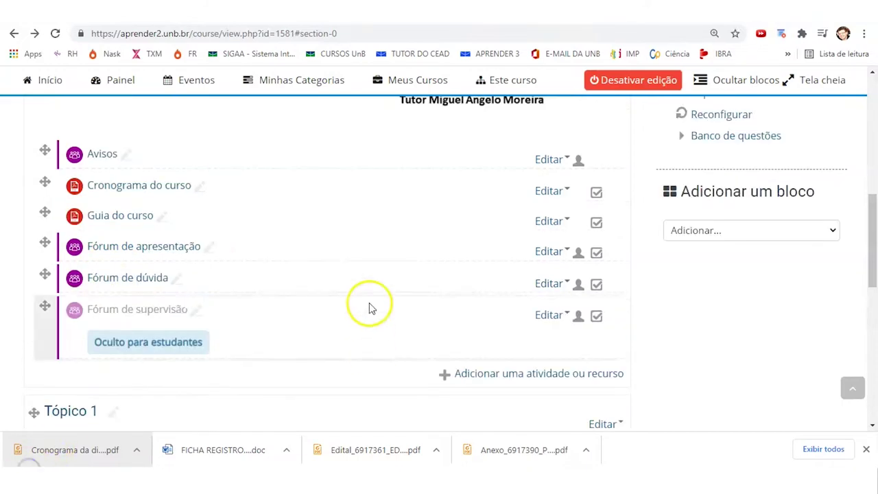
click(473, 373)
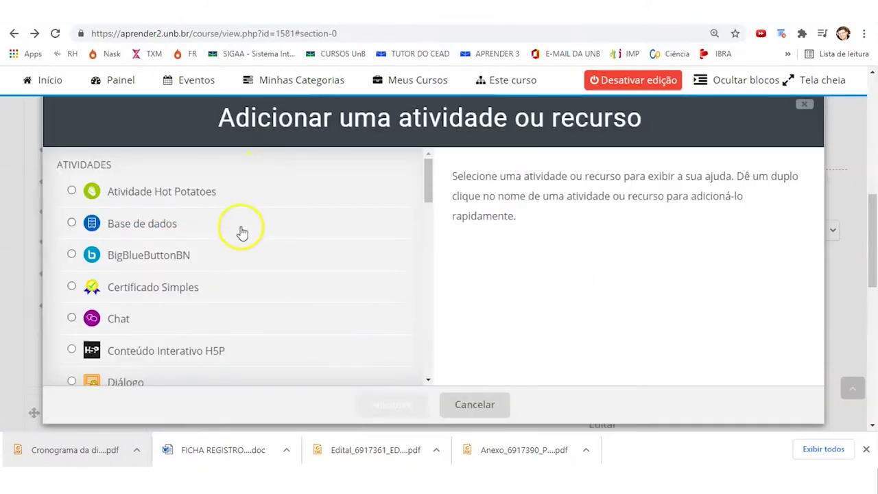
scroll(244, 233, down, 15)
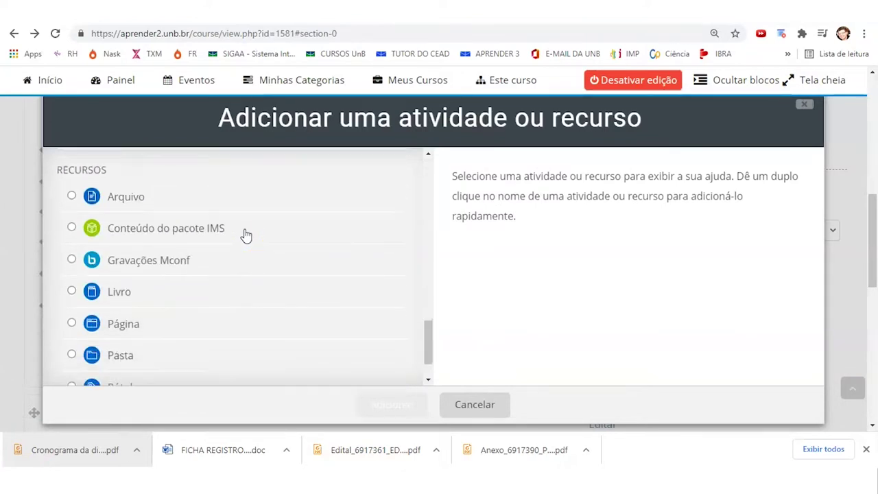
scroll(245, 235, down, 1)
click(117, 310)
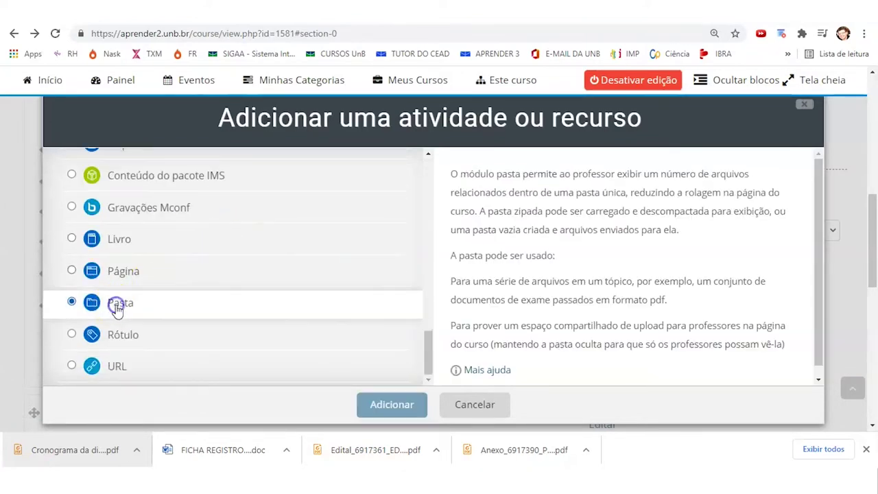
click(387, 406)
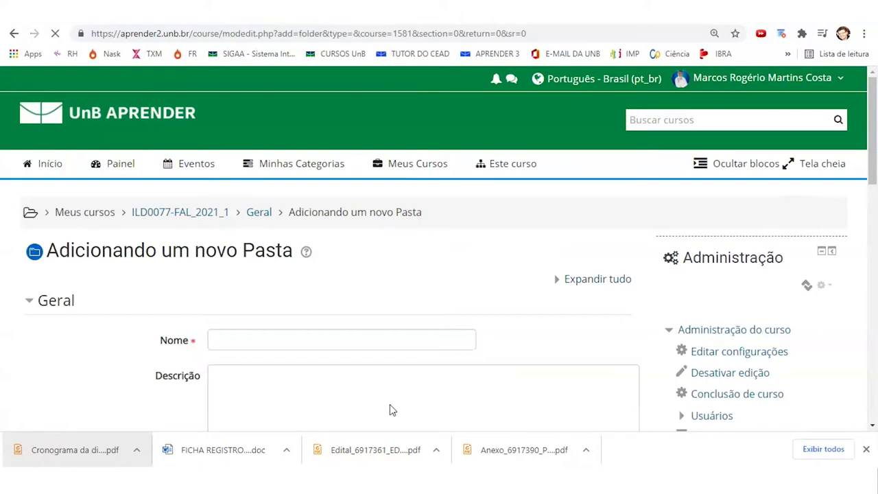
Step: Name the folder "Biblioteca" and describe it as "Neste espaço, estão os conteúdos destinados à leitura obrigatória e complementar desta disciplina"
click(243, 332)
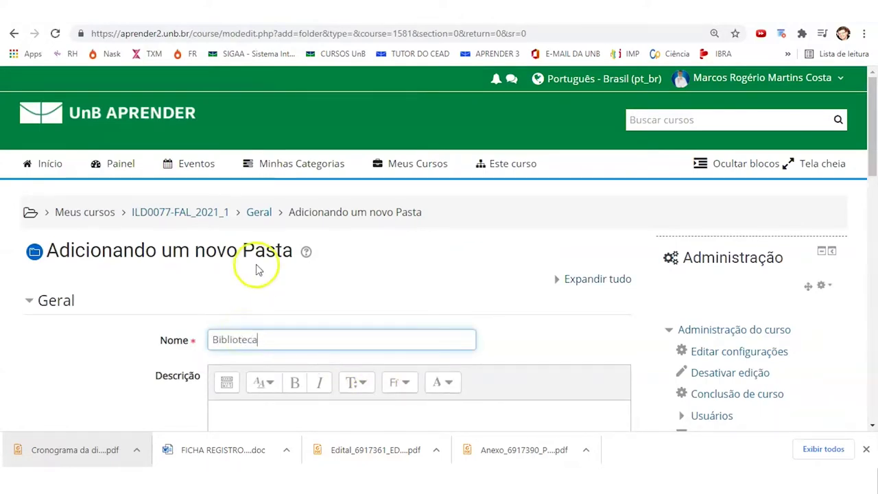
scroll(257, 270, down, 3)
click(237, 291)
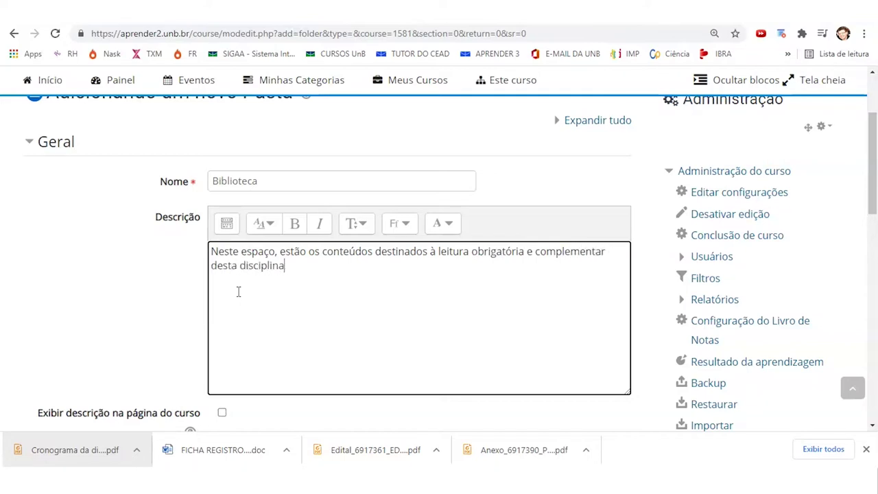
click(190, 267)
Step: Create four subfolders in the Biblioteca file area, named Unidade 1, Unidade 2, Unidade 3 and Unidade 4
scroll(172, 275, down, 5)
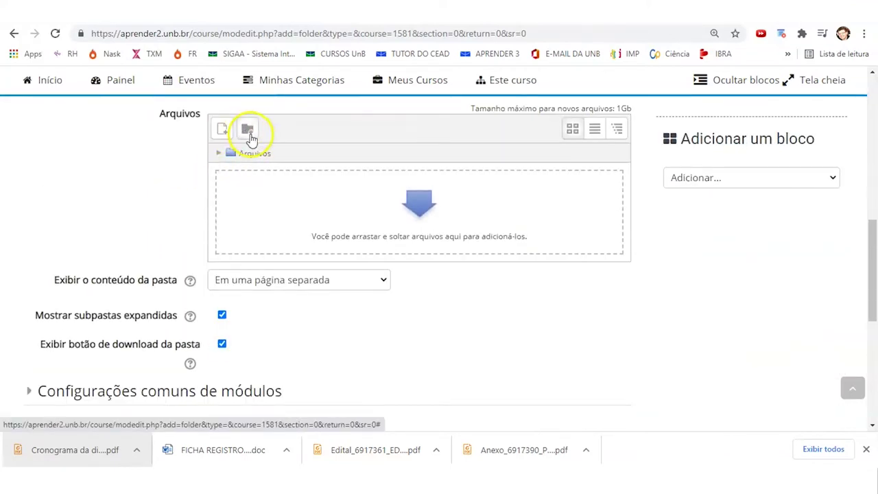
click(251, 137)
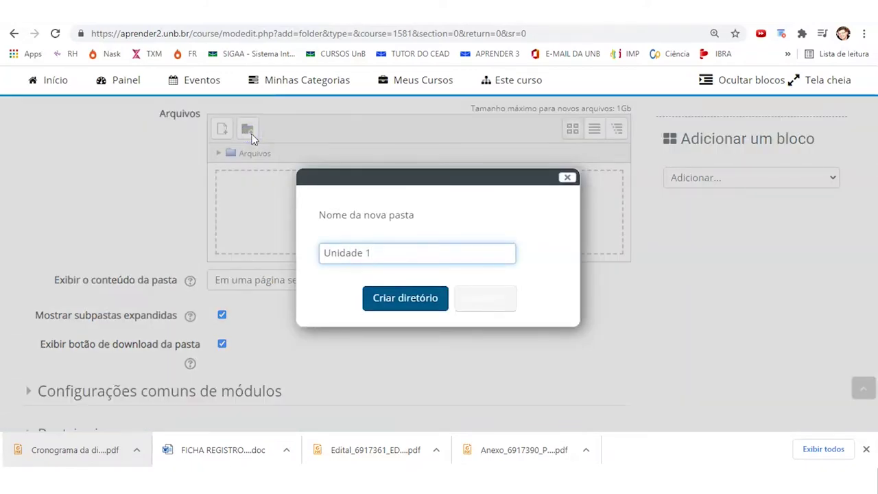
text(Unidade 1)
key(Return)
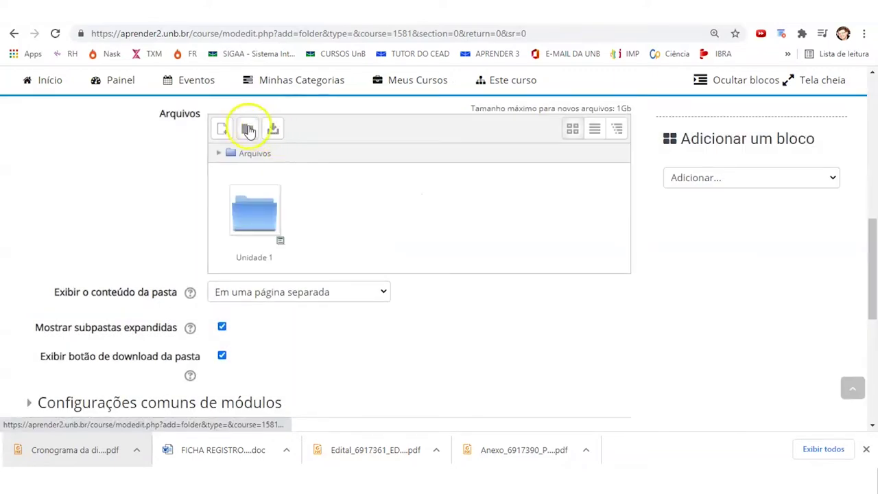
click(247, 127)
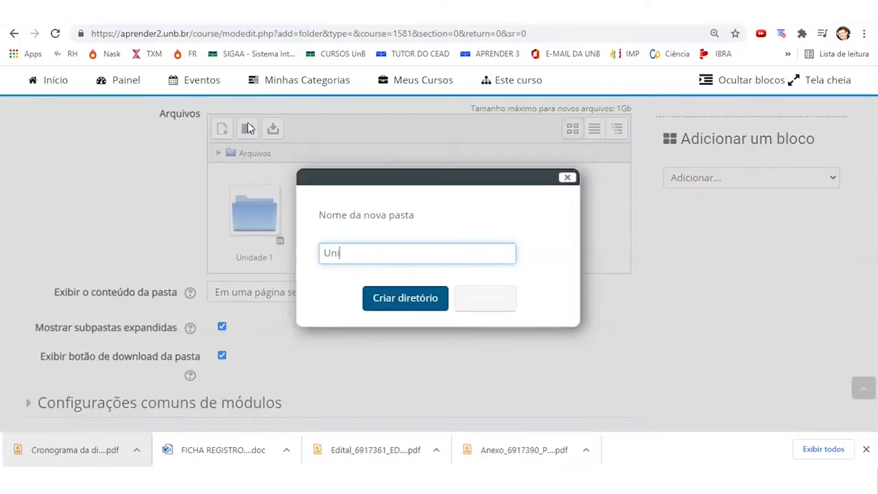
key(Return)
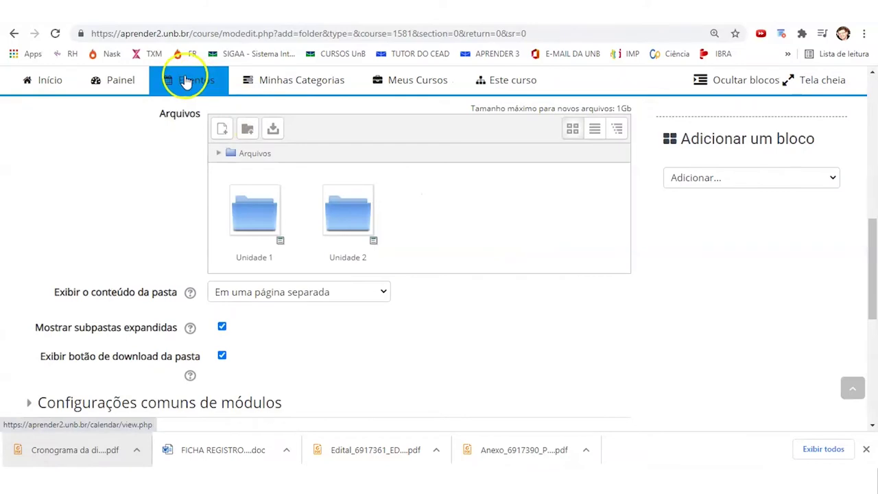
click(248, 129)
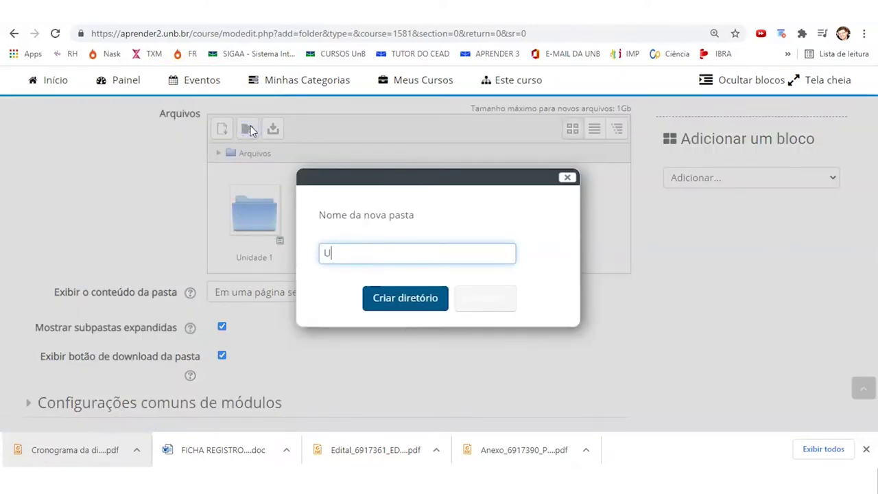
key(Return)
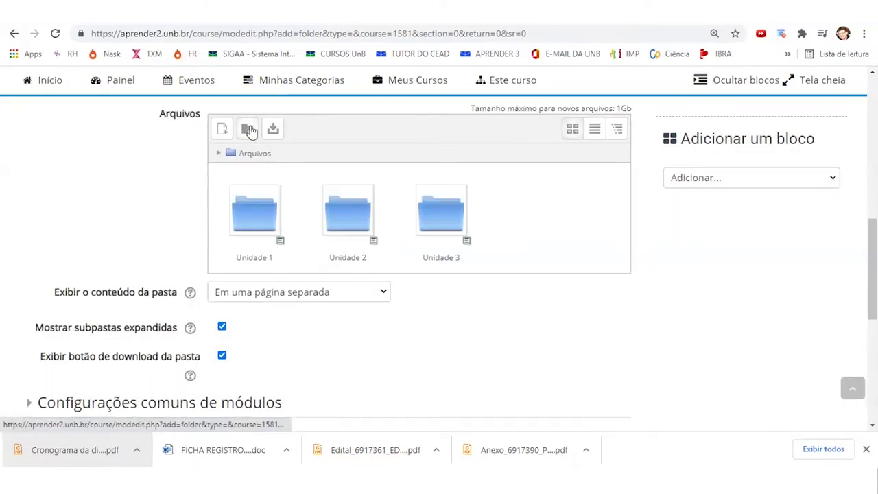
click(248, 129)
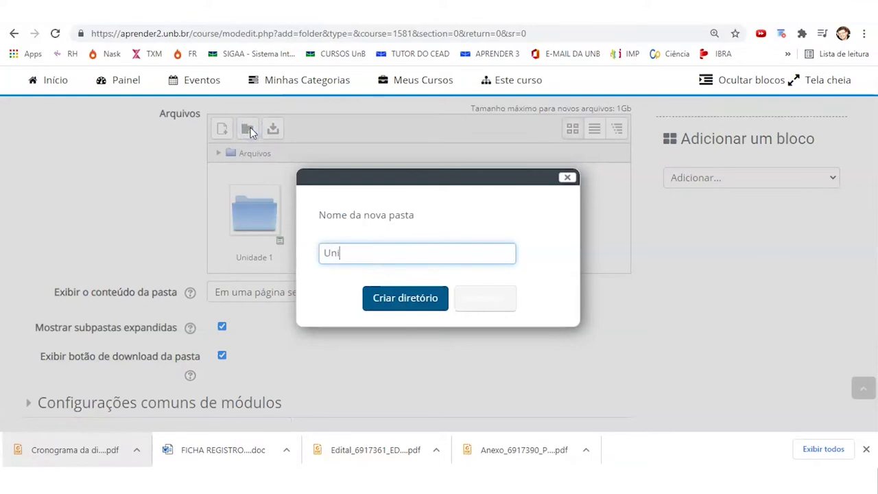
key(Return)
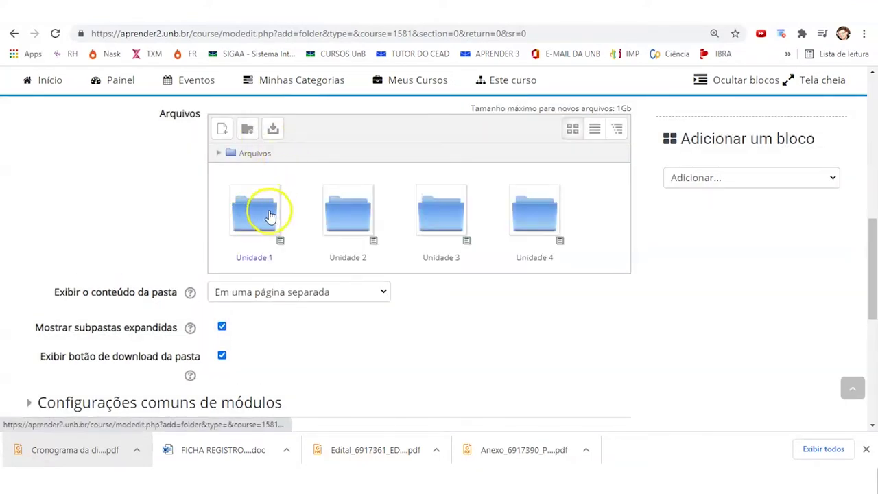
Step: Upload the "panorama de aquisição" PDF from the local UNIDADE 1 folder in File Explorer into the Unidade 1 subfolder
click(270, 216)
mouse_move(363, 441)
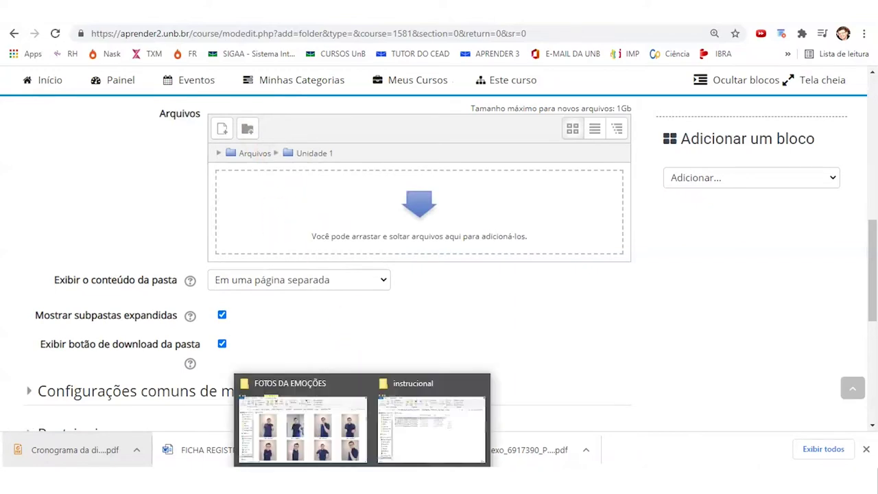
click(417, 441)
click(436, 158)
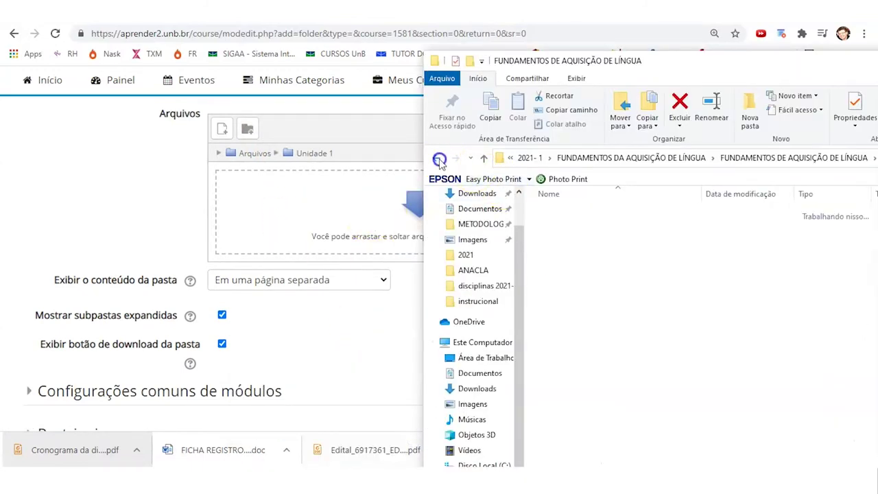
double_click(587, 253)
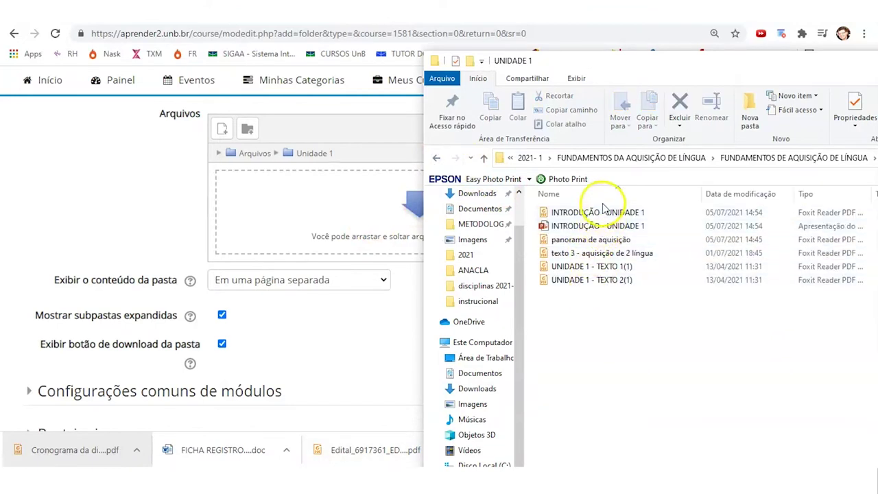
click(583, 211)
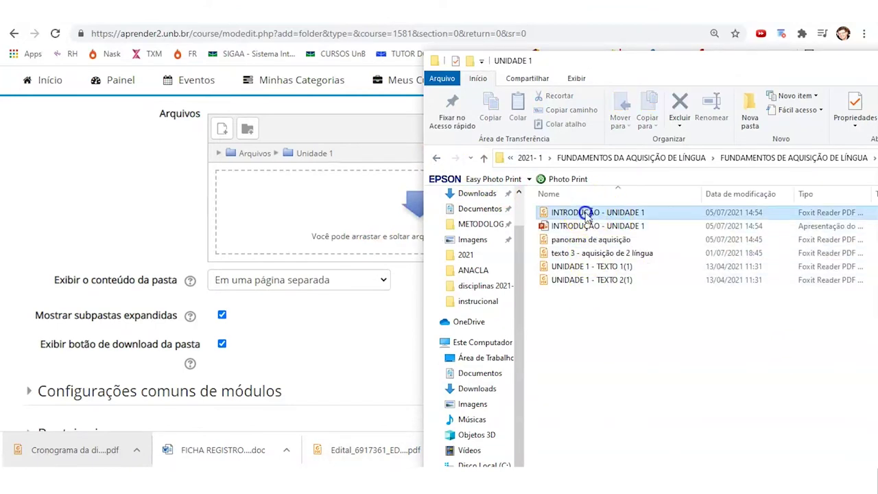
drag(592, 240, 322, 219)
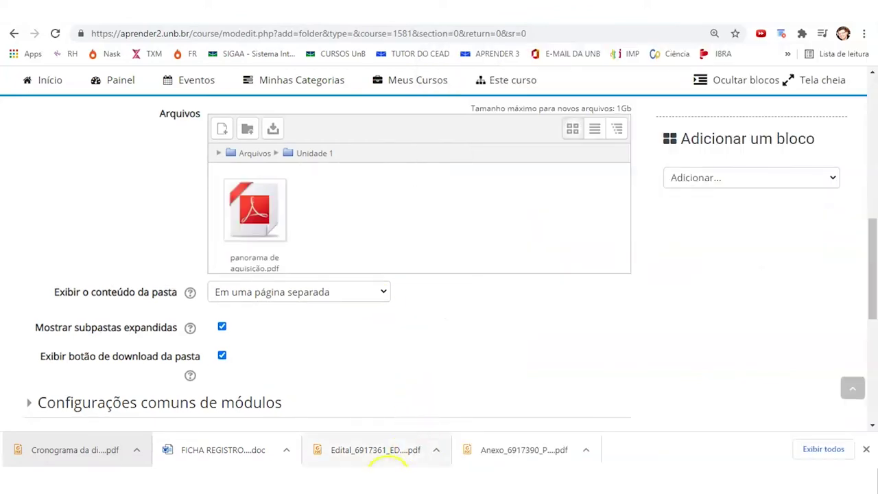
Step: Upload texto 3 - aquisição de 2 língua, UNIDADE 1 - TEXTO 1(1) and UNIDADE 1 - TEXTO 2(1) from File Explorer into the Unidade 1 subfolder
mouse_move(411, 463)
click(403, 430)
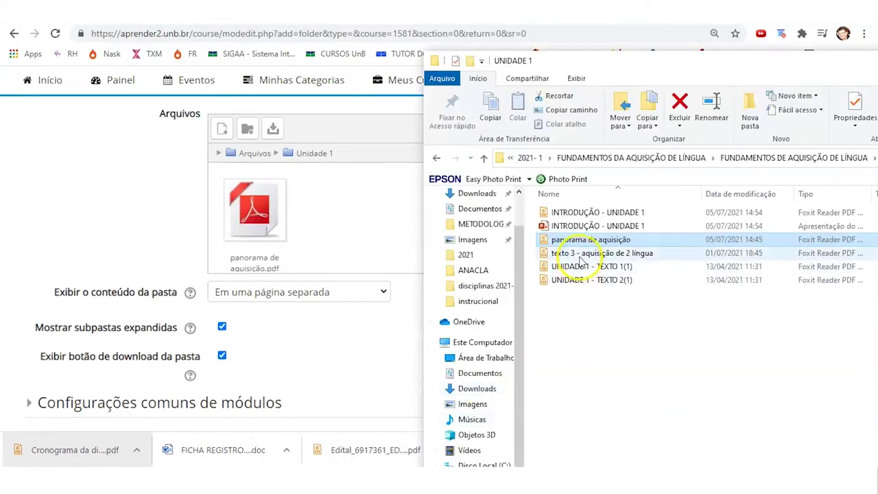
drag(594, 313, 363, 230)
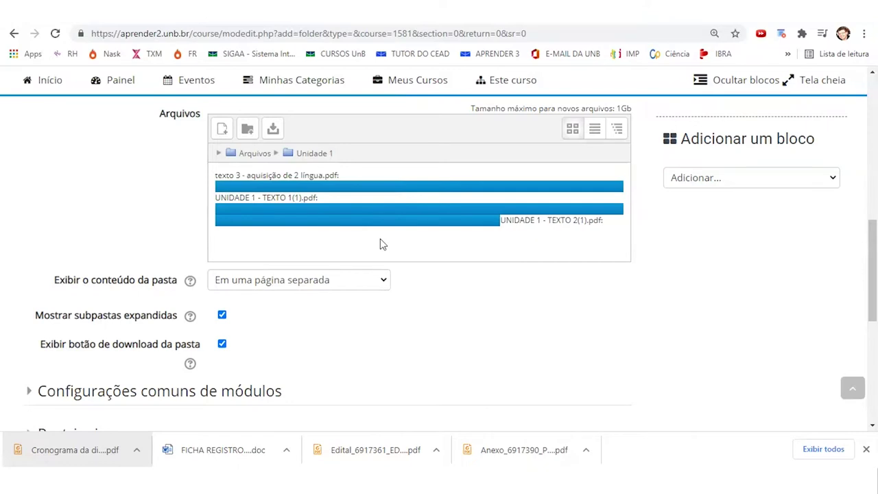
click(368, 228)
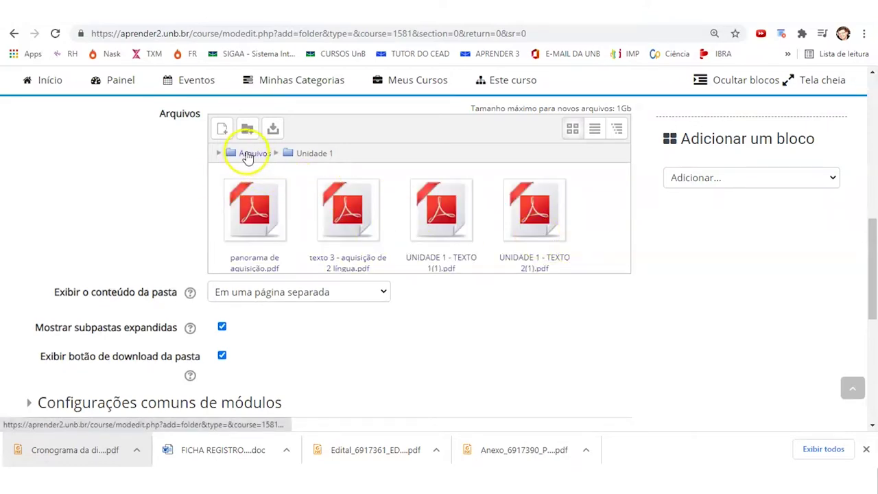
Step: Upload the PDFs UNIDADE 2 - TEXTO 1(1), UNIDADE 2 - TEXTO 2(1) and veraImpartigo from the local UNIDADE 2 folder into the Unidade 2 subfolder
click(248, 155)
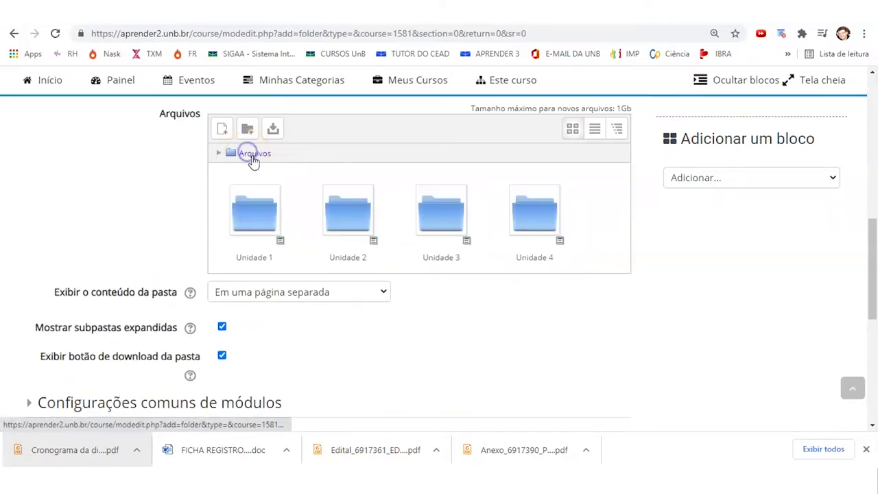
click(354, 225)
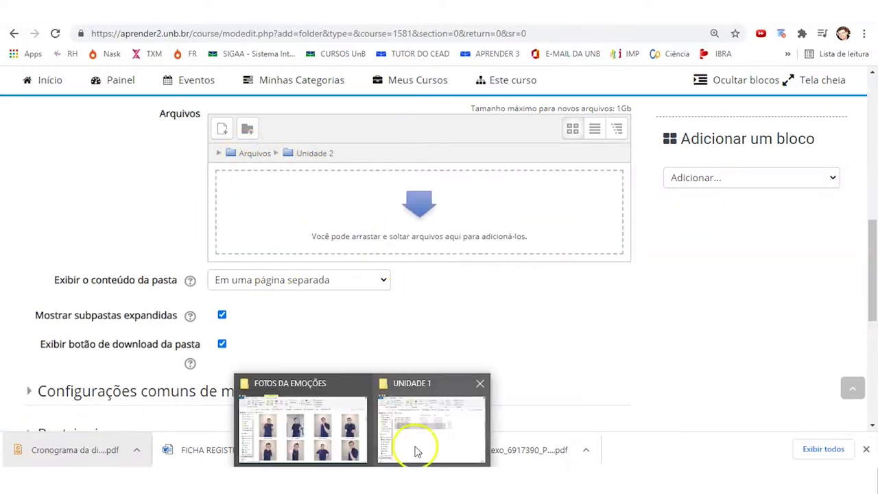
click(416, 451)
click(437, 158)
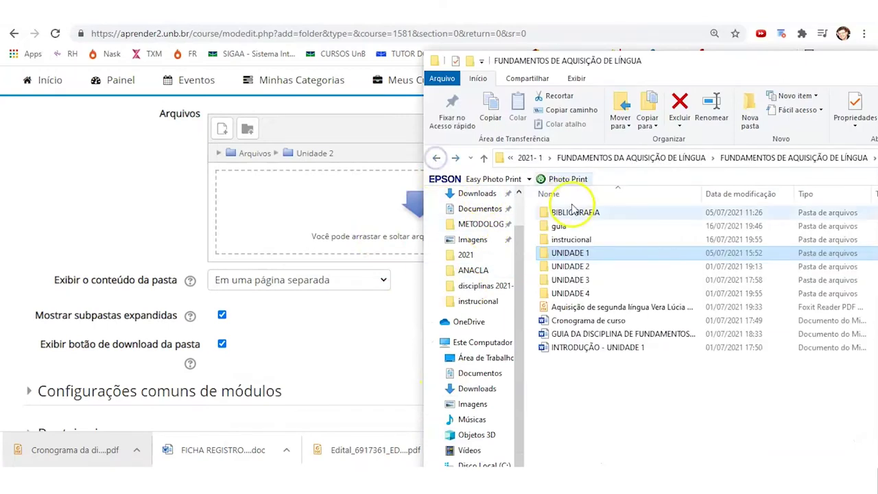
double_click(568, 266)
drag(577, 277, 338, 219)
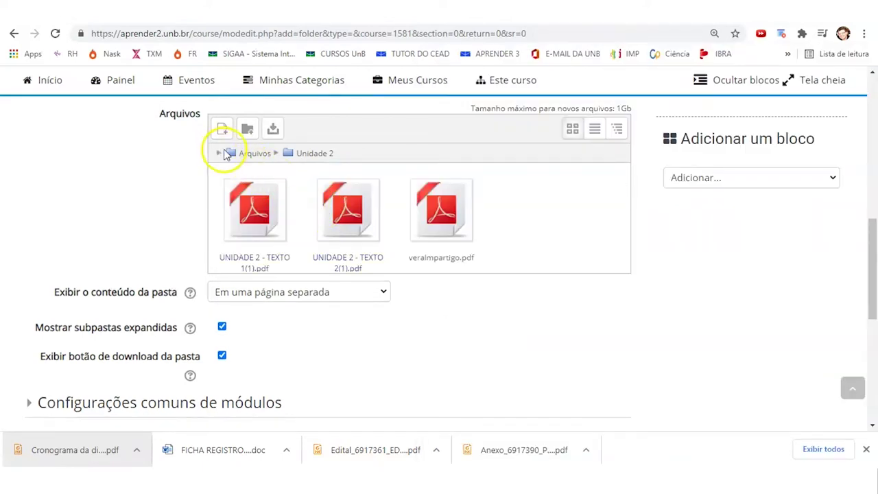
Step: Upload the five PDFs UNIDADE 3 - TEXTO 1(1) to TEXTO 5(1) from the local UNIDADE 3 folder into the Unidade 3 subfolder
click(244, 153)
click(459, 223)
mouse_move(384, 474)
click(436, 450)
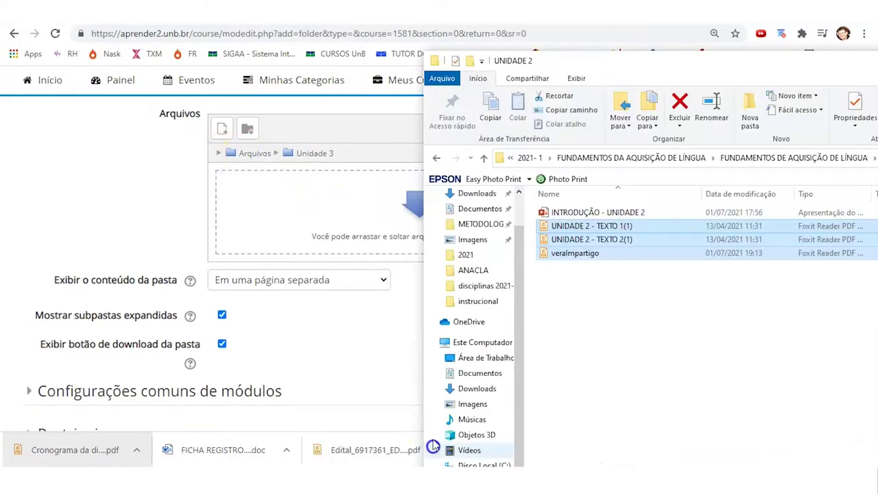
click(441, 160)
double_click(578, 280)
drag(588, 302, 355, 221)
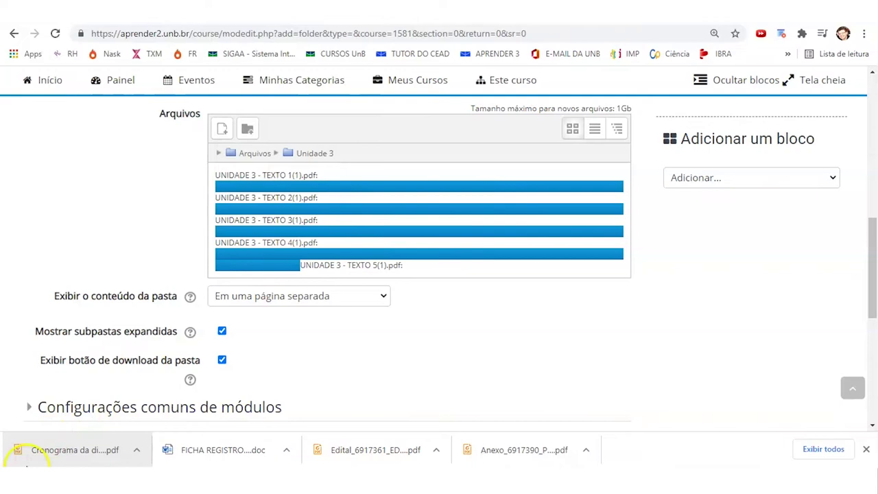
Step: Upload the PDFs modelo conexionista, UNIDADE 4 - TEXTO 1 and UNIDADE 4 - TEXTO 2 from the local UNIDADE 4 folder into the Unidade 4 subfolder
click(539, 218)
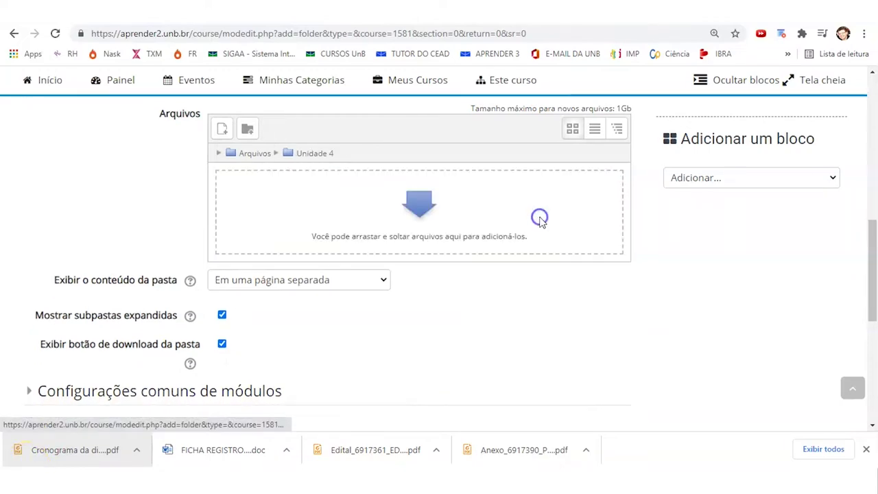
key(alt+Tab)
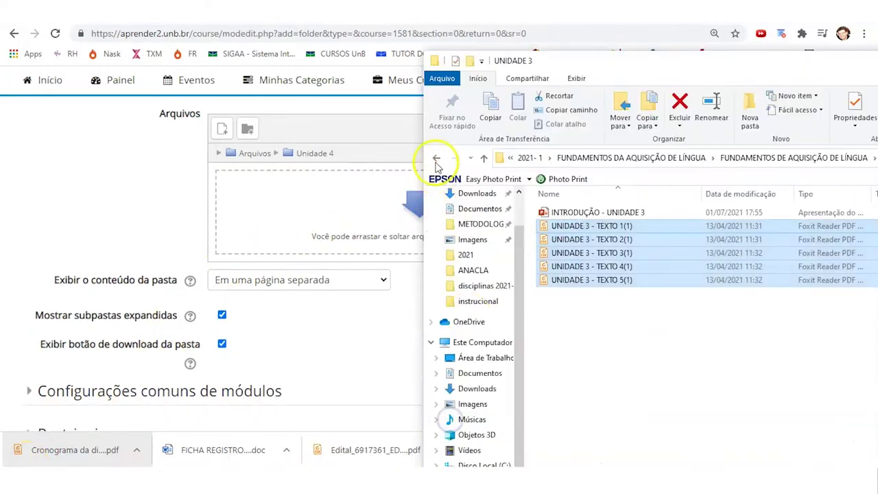
click(436, 158)
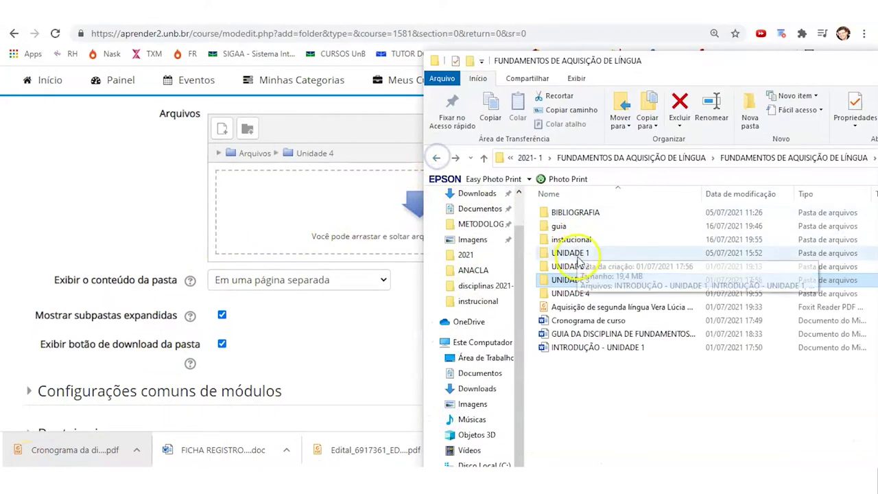
double_click(583, 293)
drag(590, 304, 315, 195)
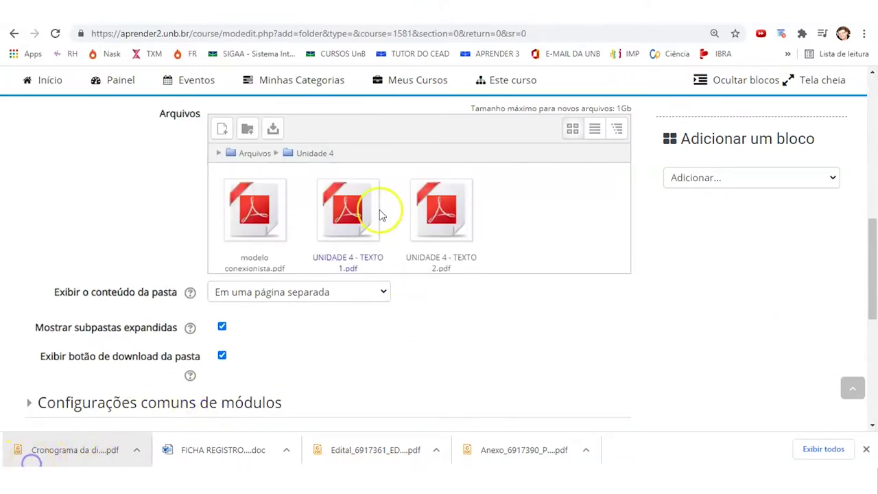
Step: Save the Biblioteca folder, return to the course, and move it between Fórum de dúvida and Fórum de supervisão
click(252, 153)
scroll(464, 309, down, 5)
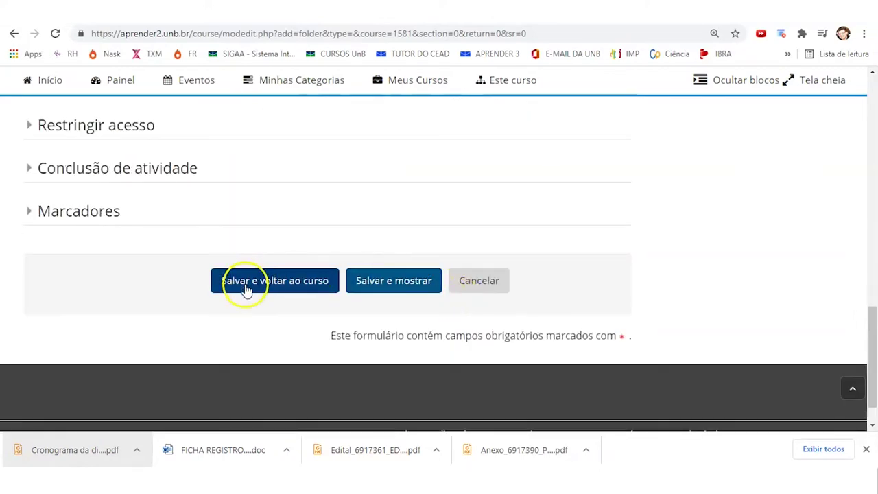
click(245, 290)
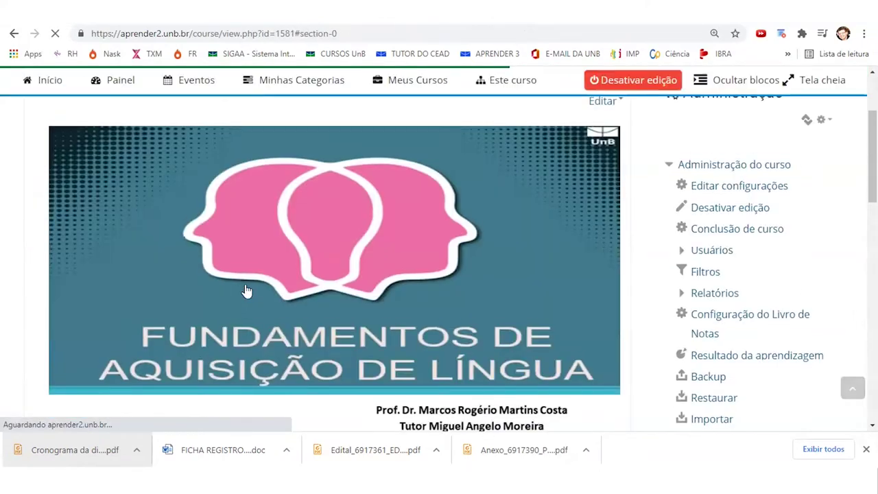
scroll(254, 284, down, 7)
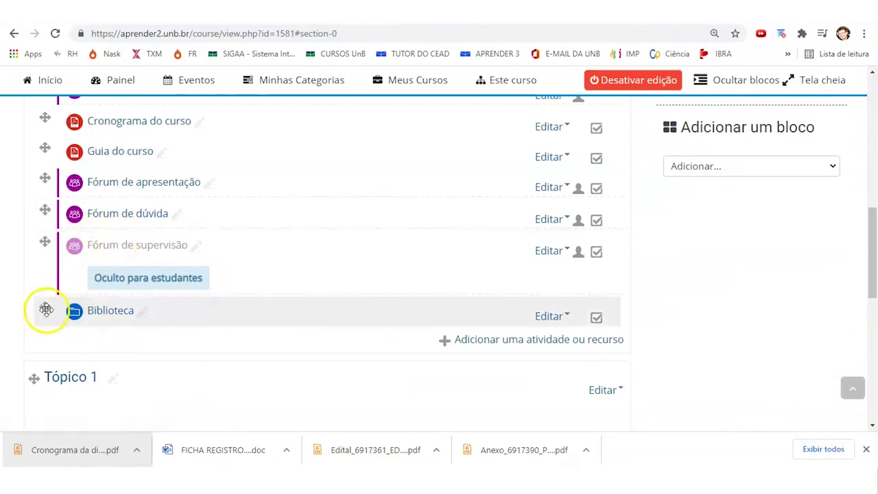
drag(46, 310, 44, 241)
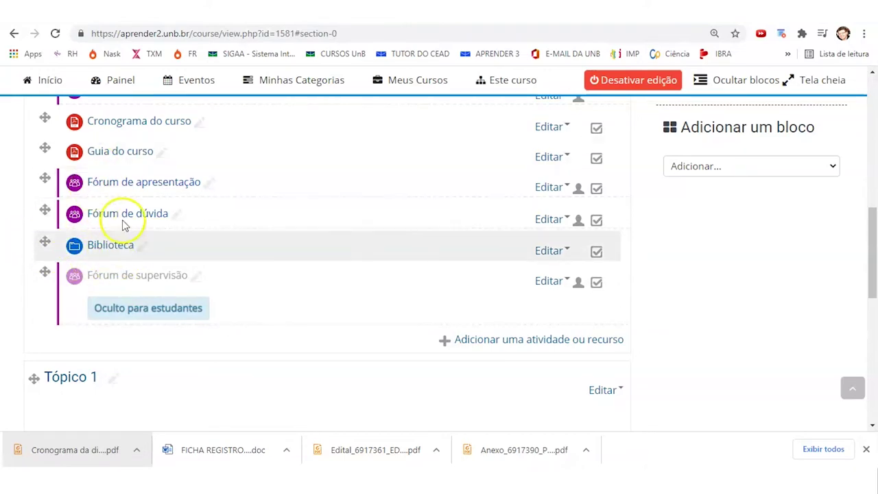
Step: Try placing Guia do curso and Cronograma do curso ahead of Avisos, and move Avisos back to first place
scroll(121, 222, up, 1)
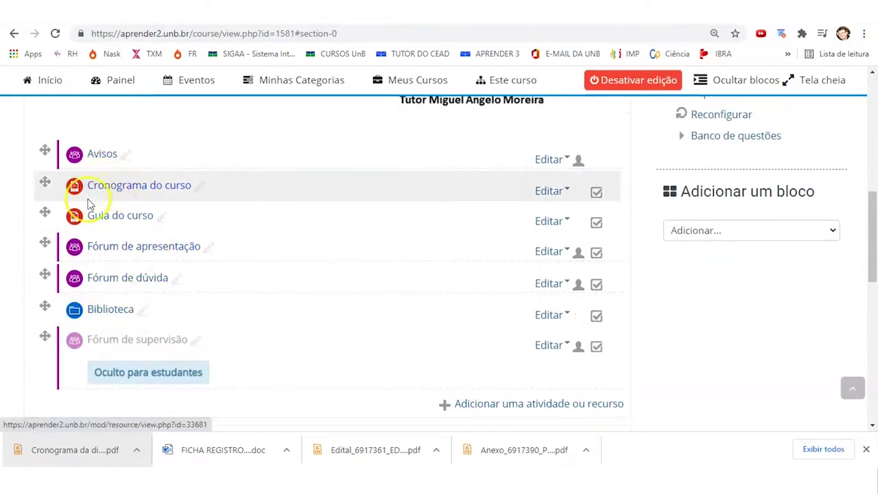
drag(44, 213, 43, 144)
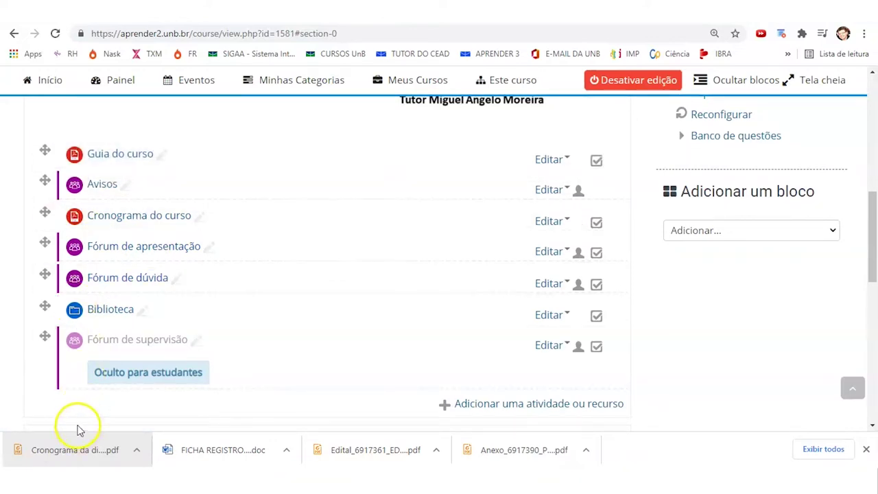
drag(44, 212, 43, 148)
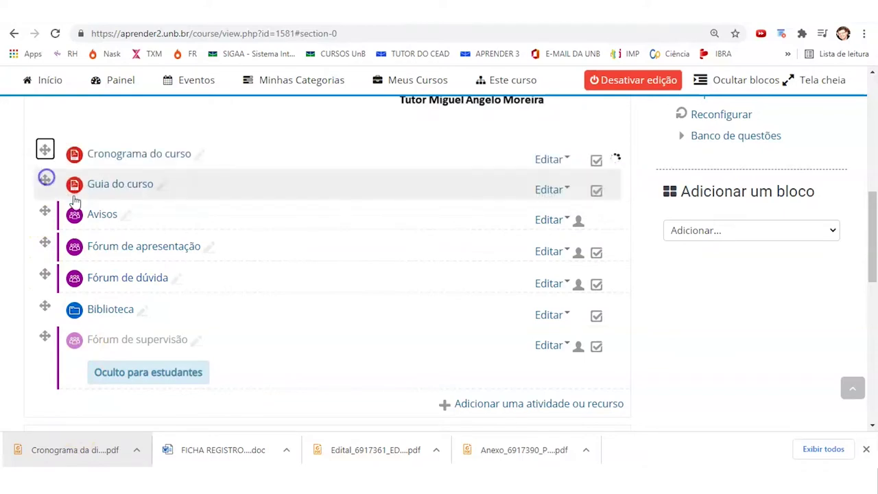
drag(43, 210, 43, 147)
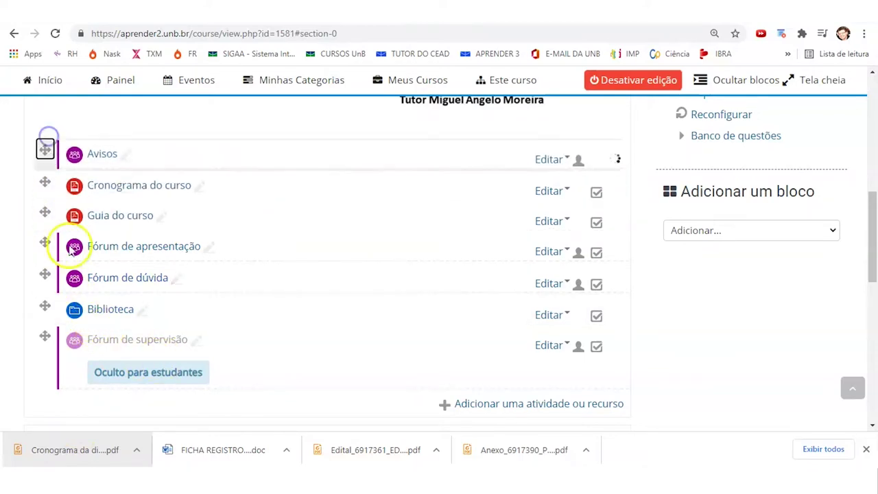
Step: Open the Biblioteca folder and check the PDFs listed under its four unit subfolders
click(104, 313)
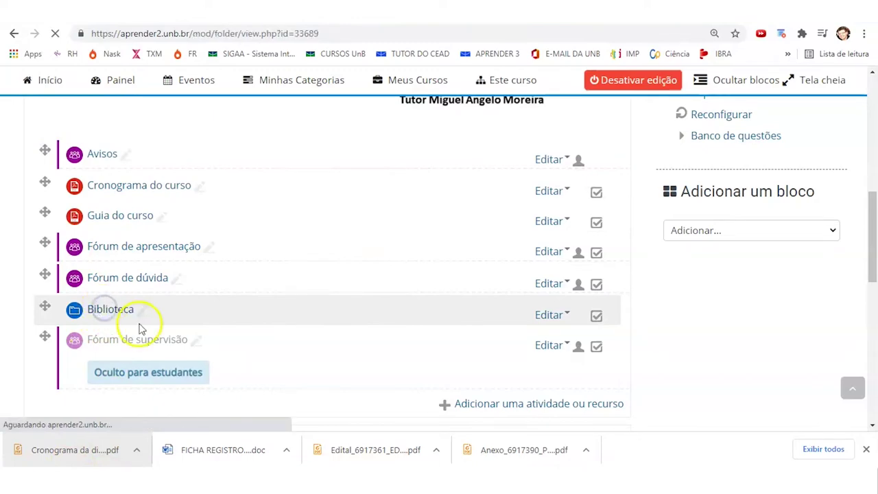
scroll(135, 317, down, 3)
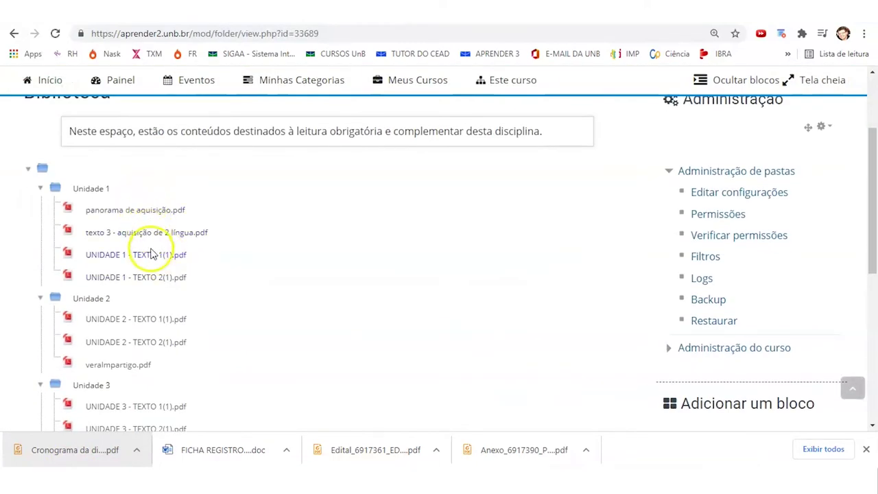
scroll(147, 261, down, 1)
scroll(141, 310, down, 3)
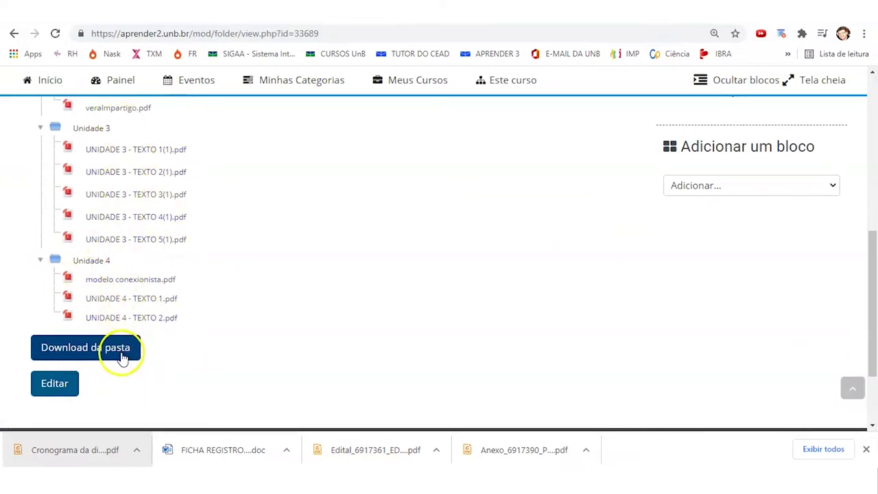
scroll(186, 307, up, 5)
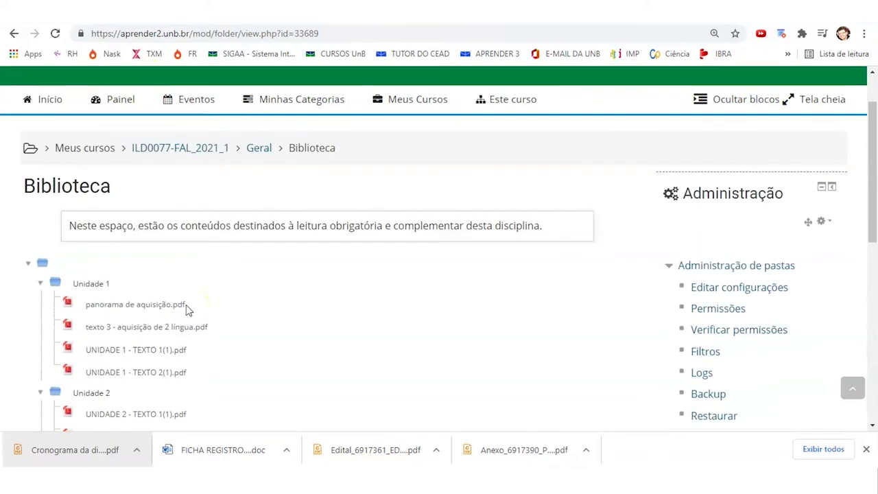
Step: Return to the course page and review the order of the general section's items and the Tópico 1 to Tópico 4 sections
key(alt+Left)
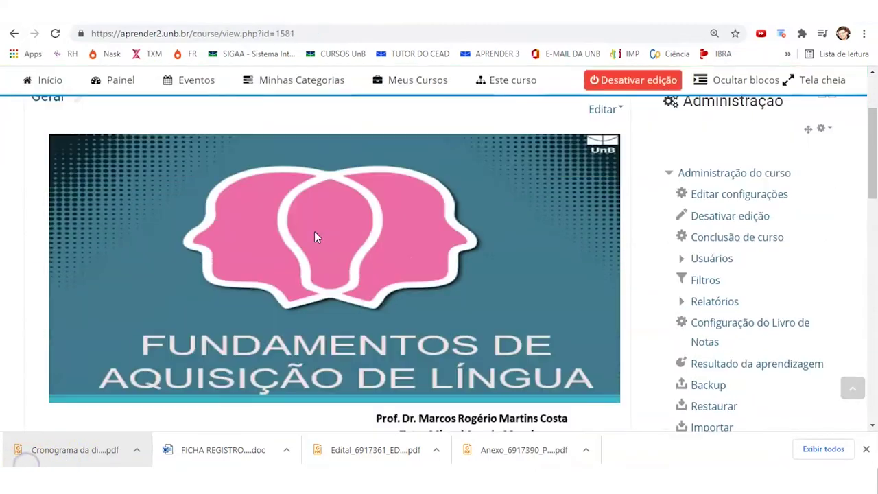
scroll(335, 236, down, 4)
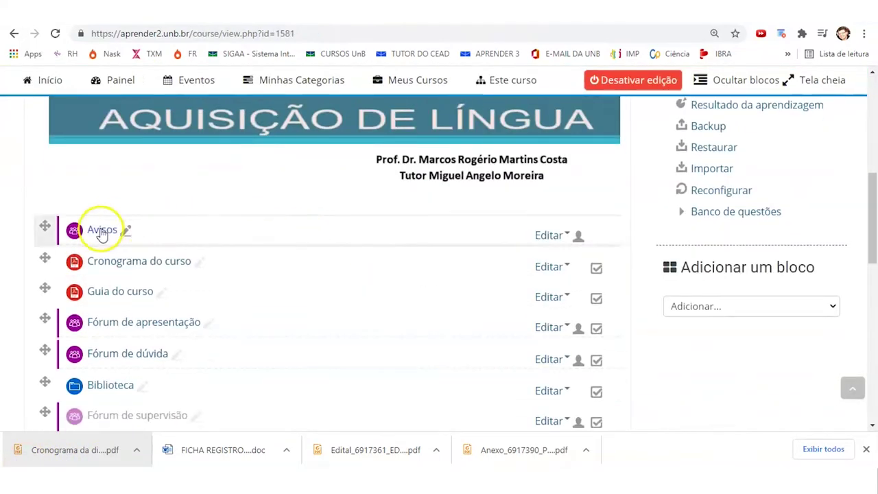
scroll(137, 241, down, 1)
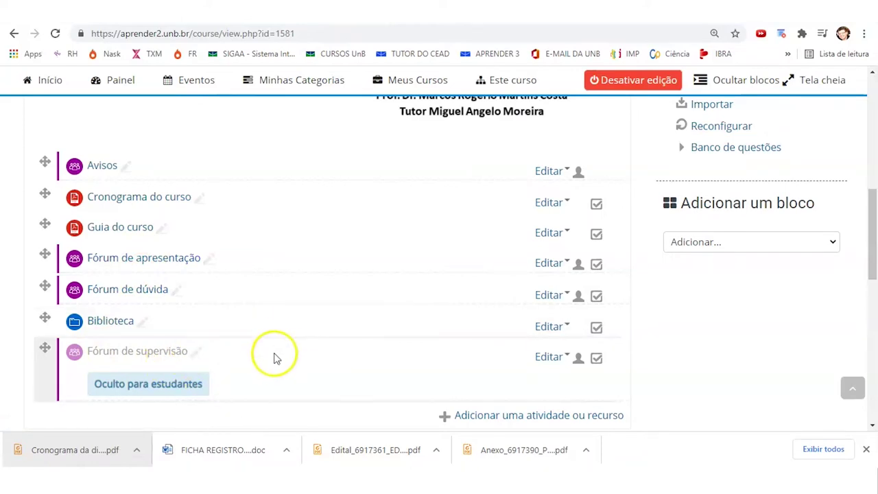
scroll(274, 360, down, 2)
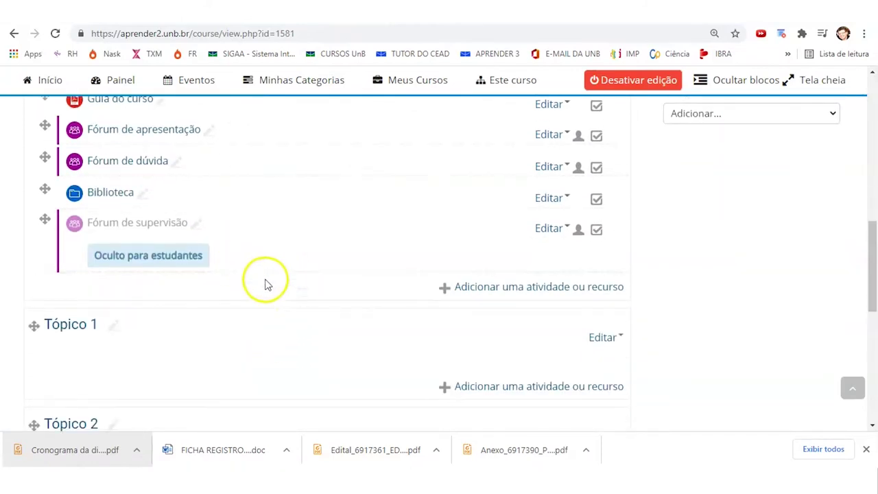
scroll(272, 308, down, 2)
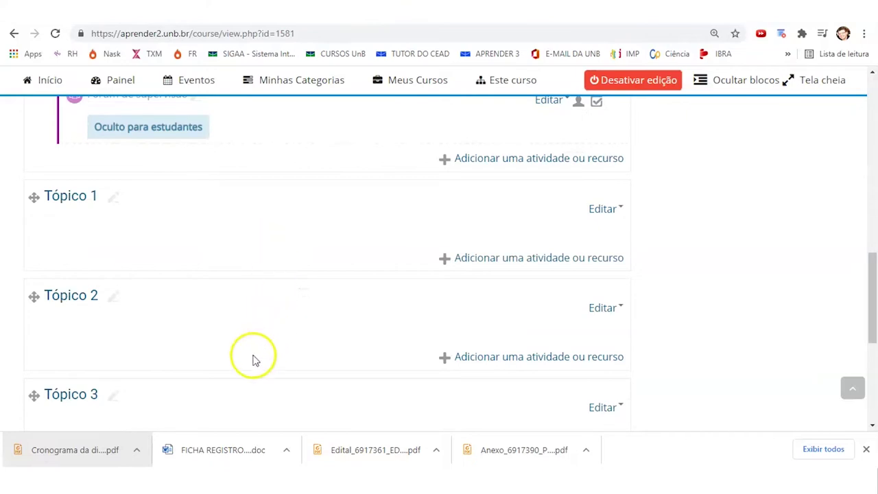
scroll(253, 360, down, 2)
scroll(243, 320, down, 2)
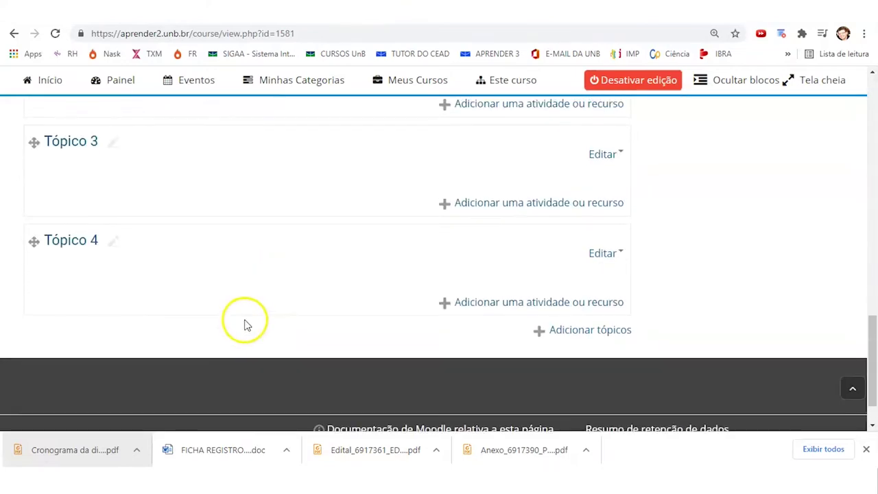
scroll(247, 323, up, 6)
scroll(258, 260, up, 3)
scroll(257, 247, down, 5)
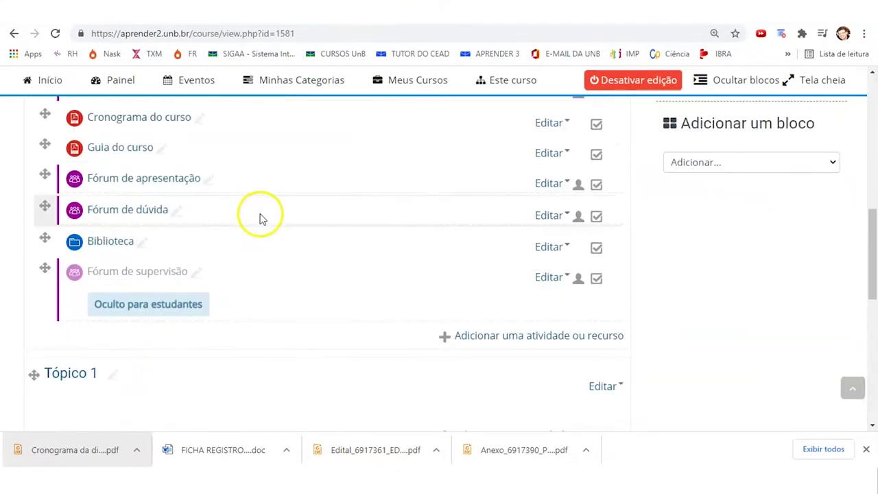
scroll(261, 281, down, 3)
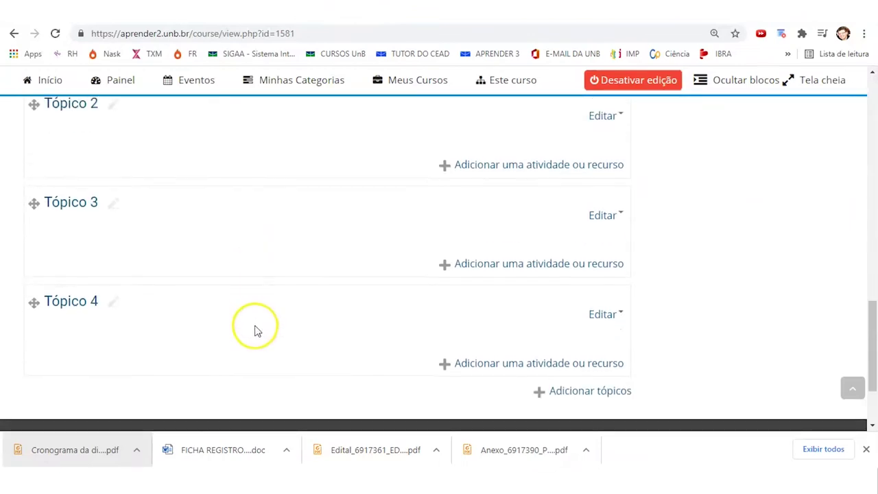
scroll(254, 322, up, 7)
scroll(255, 330, up, 2)
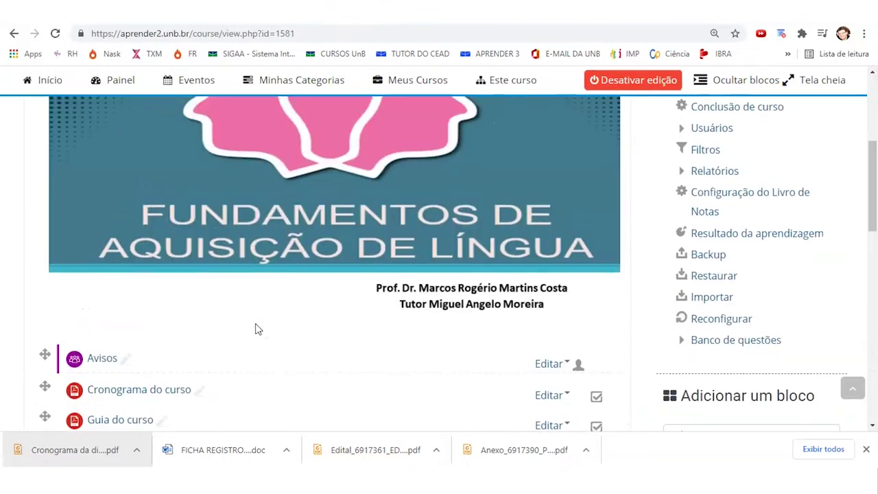
scroll(234, 302, down, 6)
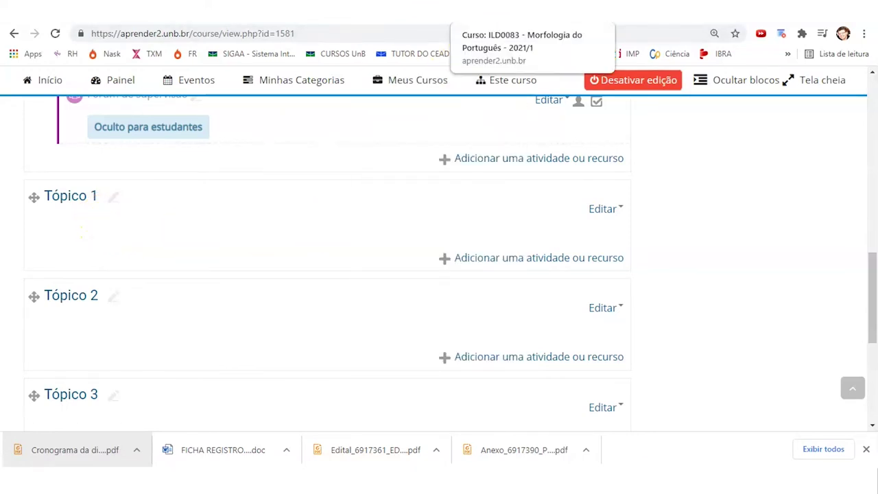
Step: Switch to the Morfologia do Português course, look over its grid of unit images, and turn editing off and on again
click(480, 2)
scroll(402, 214, down, 4)
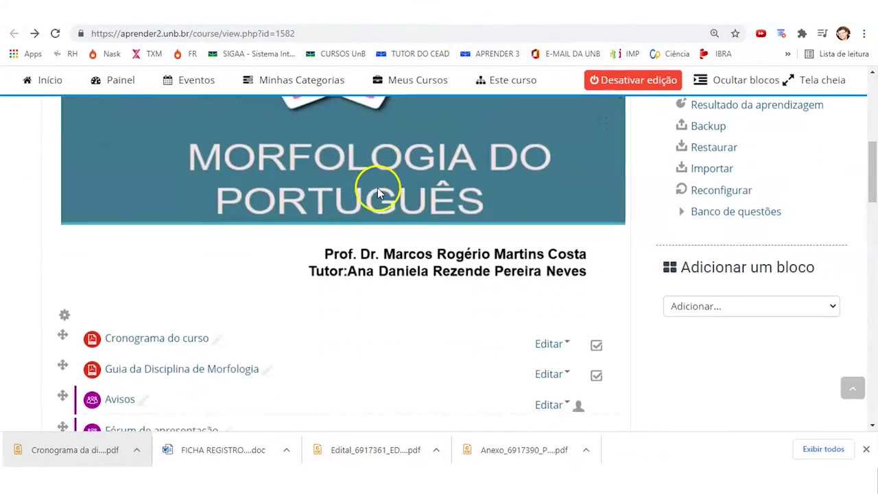
scroll(381, 227, down, 7)
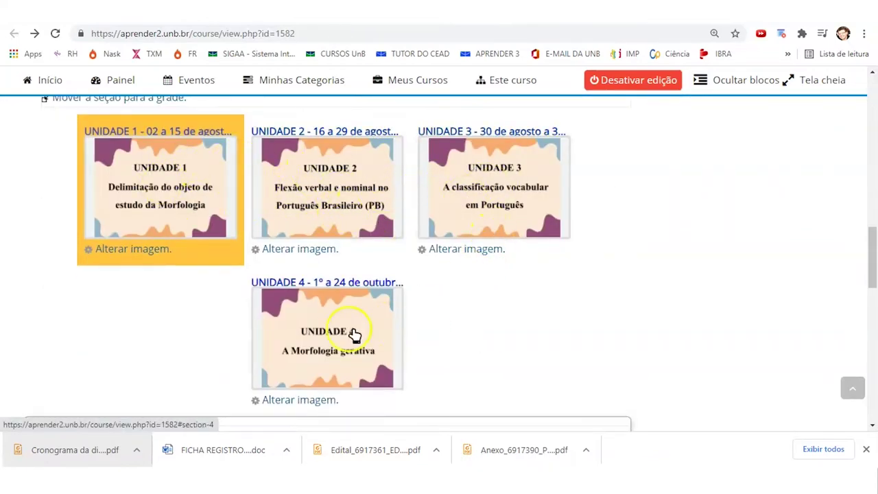
scroll(506, 256, down, 4)
scroll(494, 279, up, 5)
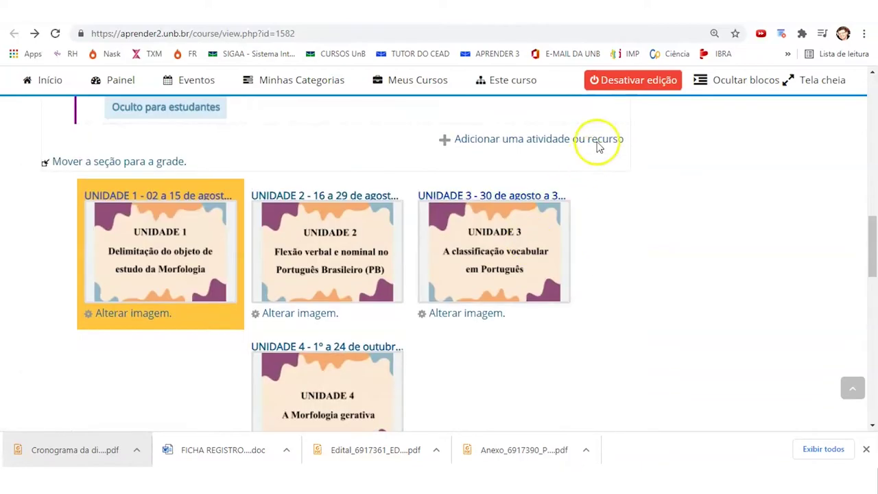
click(634, 82)
click(642, 164)
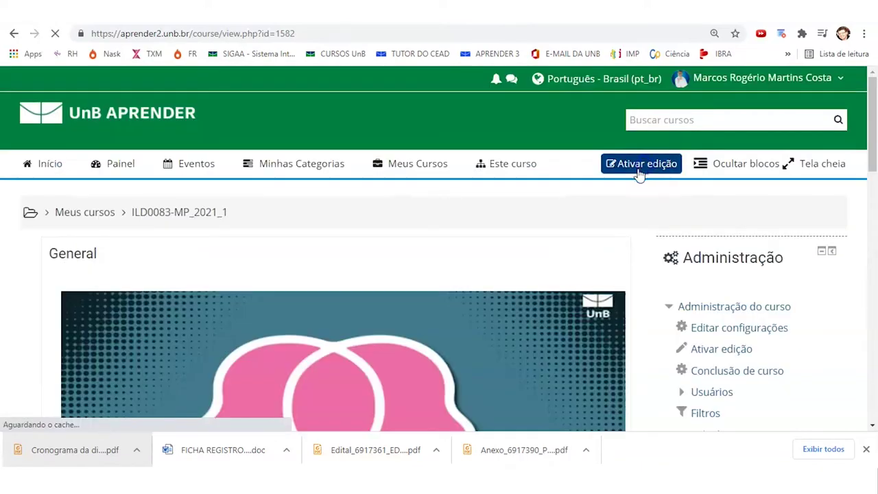
Step: Examine how the Unidade 1 to Unidade 4 sections of the Morfologia course are titled, dated and set to visible or hidden
scroll(485, 268, down, 10)
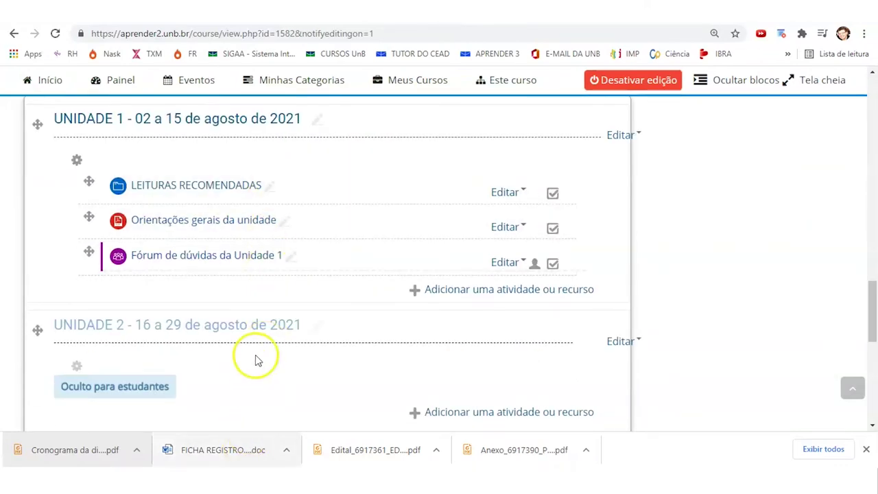
scroll(268, 353, down, 3)
scroll(279, 350, down, 4)
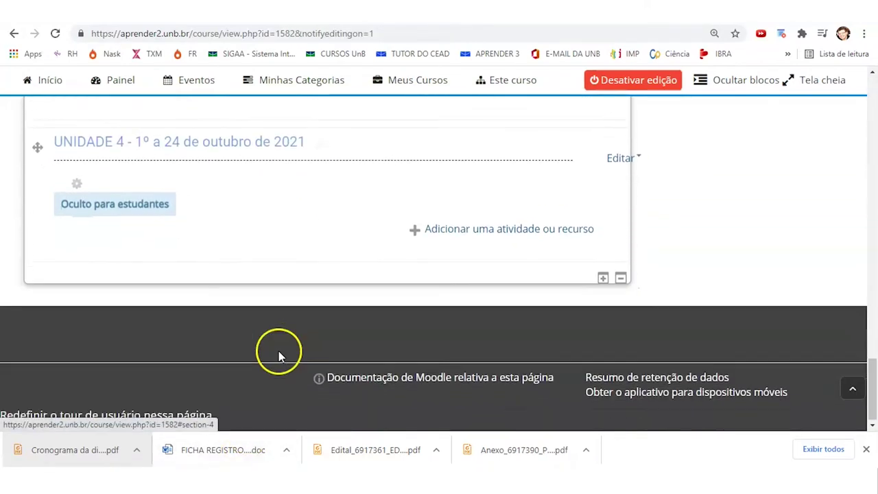
scroll(281, 343, up, 8)
scroll(294, 269, up, 3)
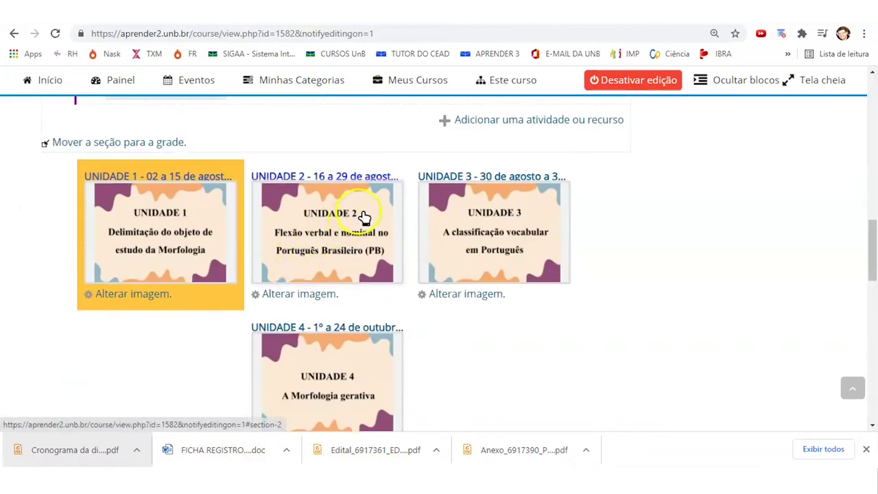
Step: Open Unidade 1 from the grid and examine its folder, guidelines PDF and forum alongside the other unit sections
click(148, 234)
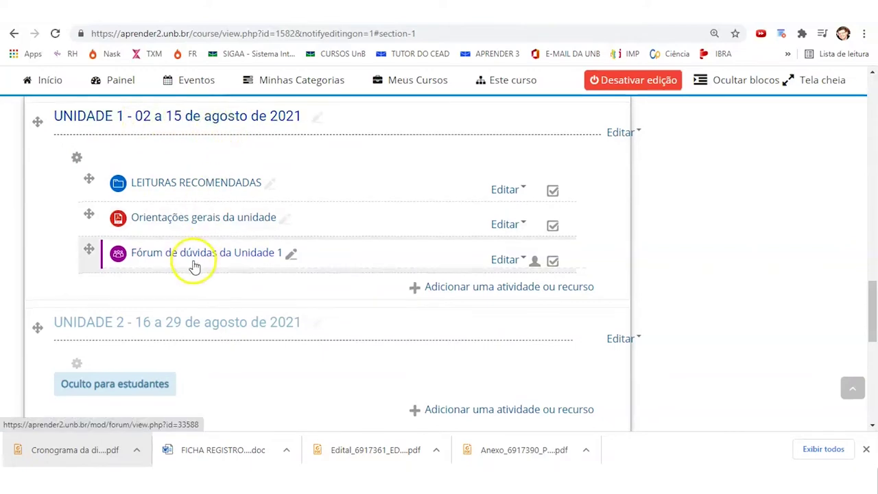
scroll(195, 267, down, 2)
scroll(202, 225, up, 3)
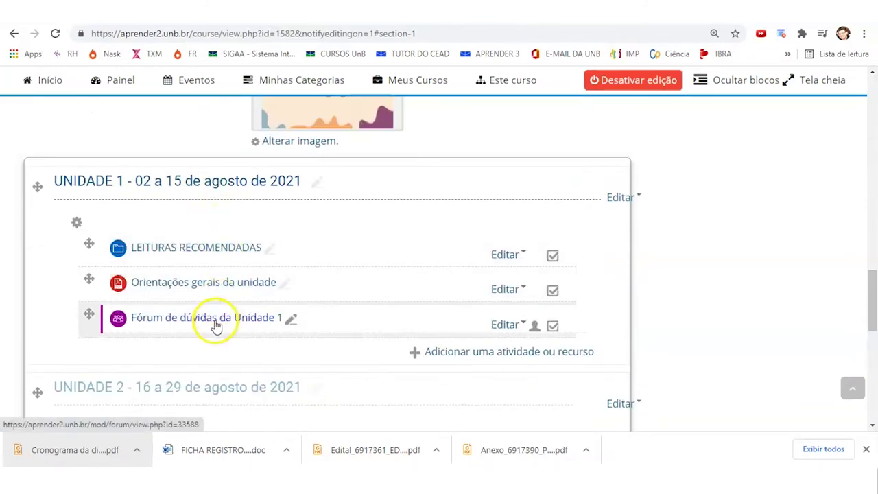
scroll(216, 326, down, 7)
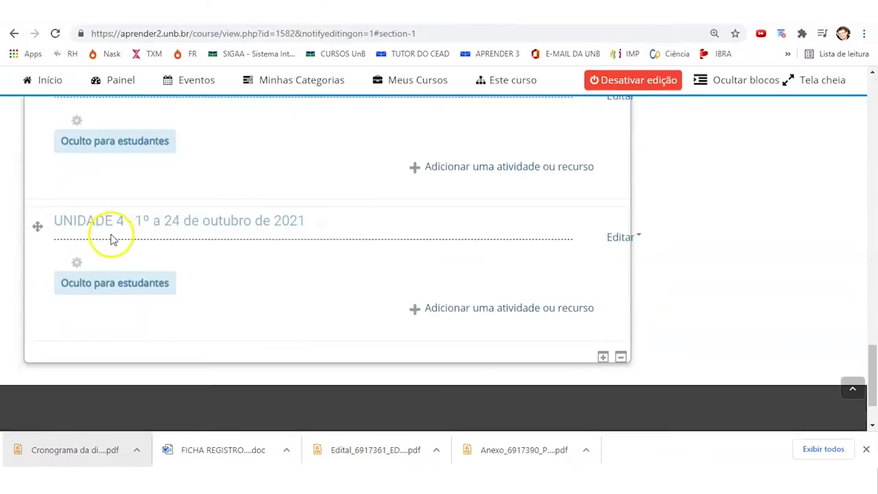
scroll(172, 248, up, 4)
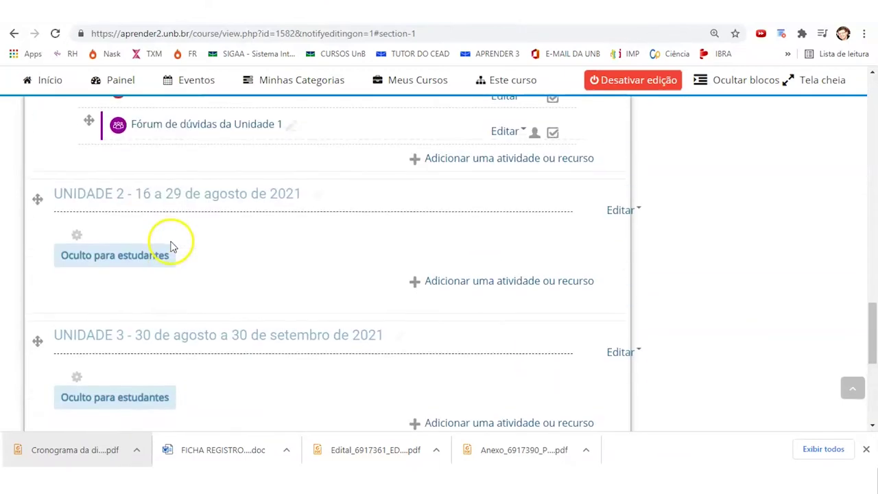
scroll(172, 248, up, 5)
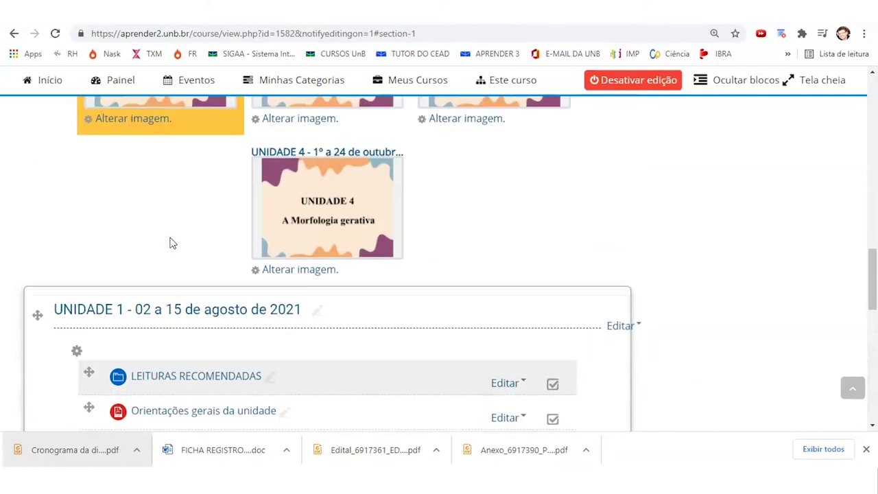
scroll(172, 244, up, 1)
scroll(206, 239, up, 4)
scroll(247, 246, down, 3)
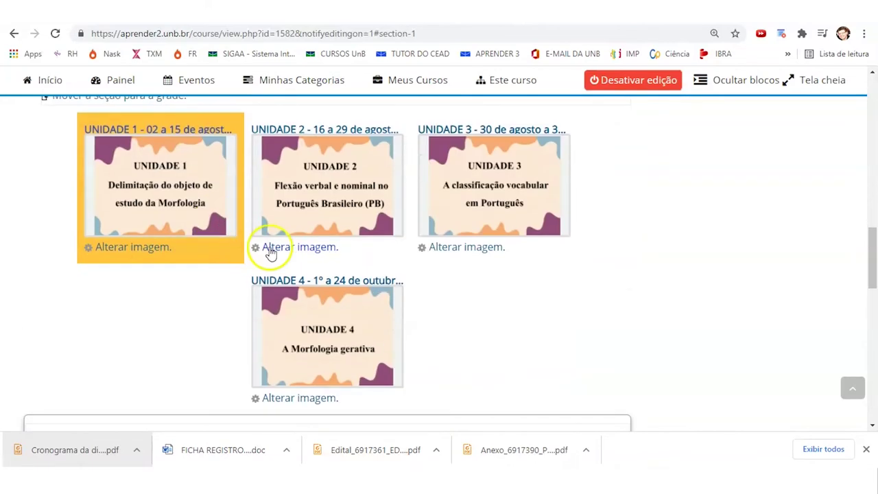
Step: Show the activity and resource chooser for Unidade 2, close it, and return to the Fundamentos de Aquisição de Língua course
click(321, 174)
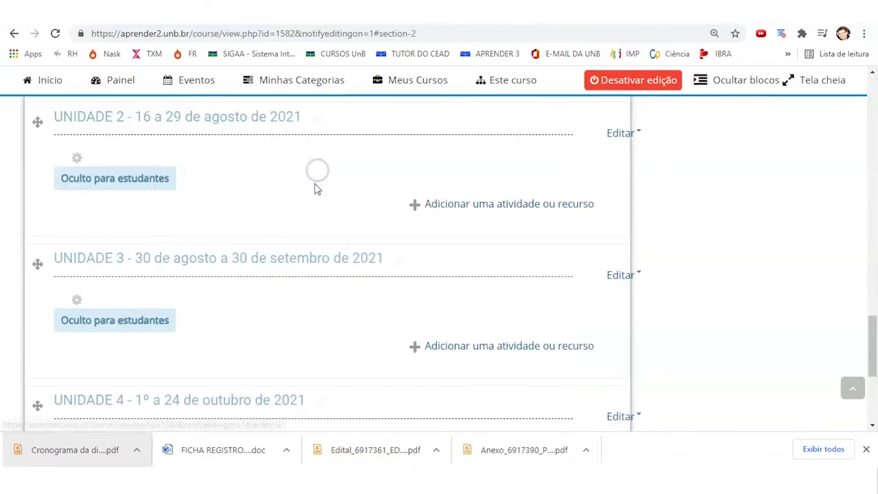
click(463, 204)
click(464, 408)
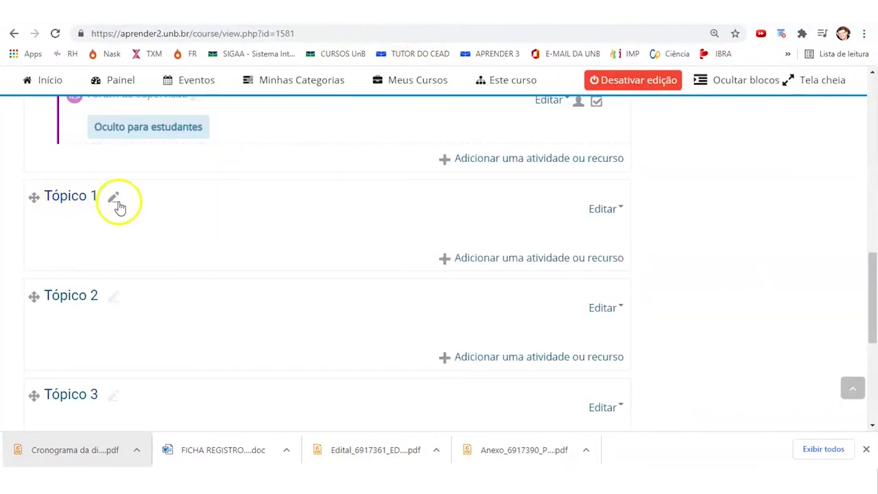
Step: Rename the Tópico 1 section as Unidade 1
click(113, 198)
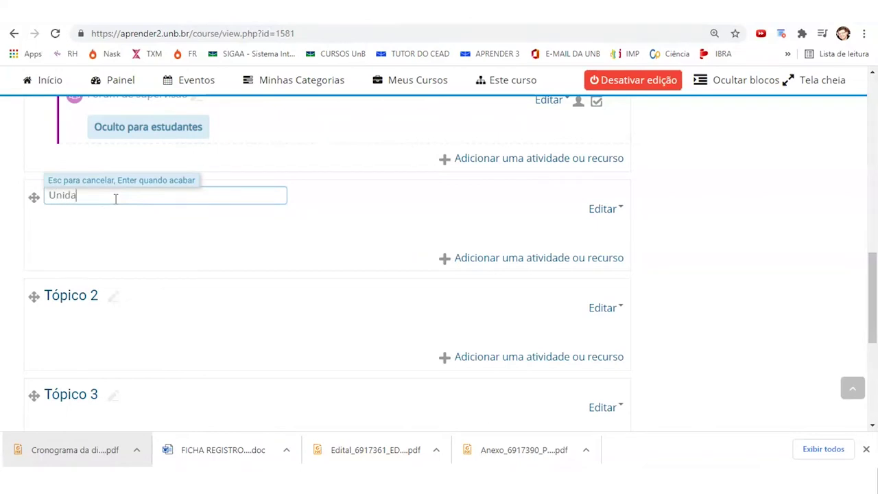
key(Return)
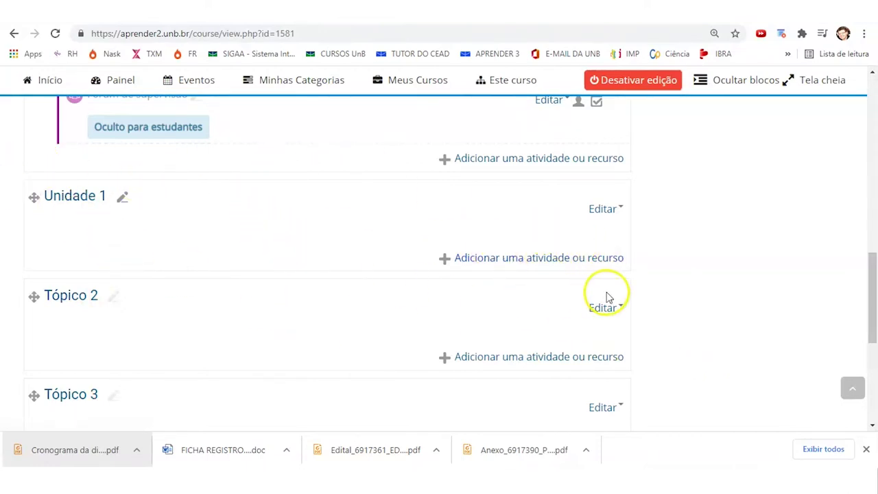
Step: Hide the Tópico 2, Tópico 3 and Tópico 4 sections from students
scroll(604, 292, down, 1)
click(605, 249)
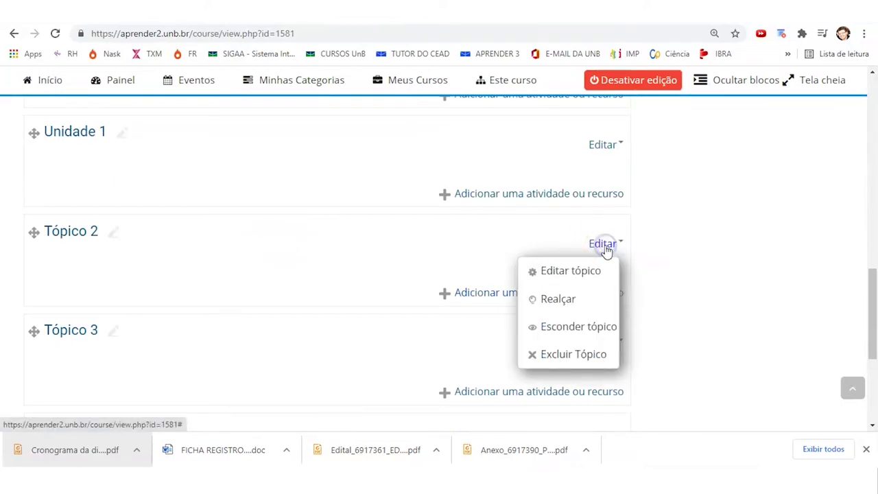
click(573, 331)
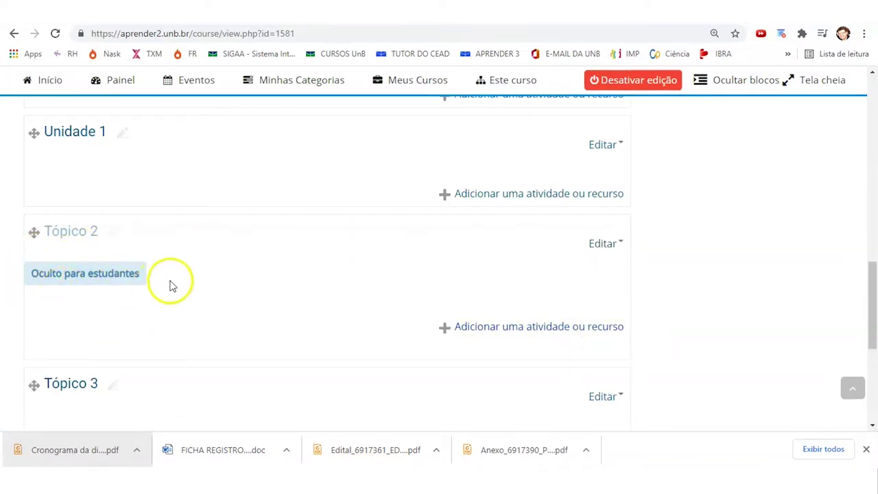
scroll(178, 284, down, 1)
click(603, 332)
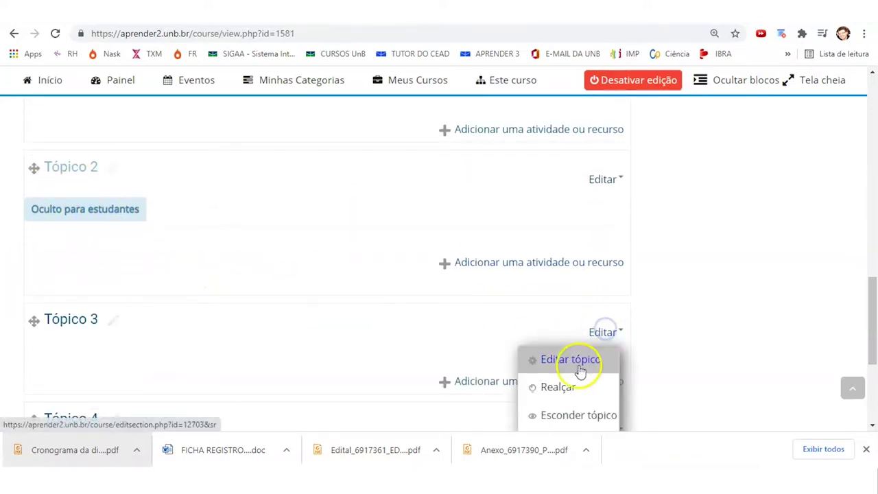
scroll(583, 359, down, 2)
click(574, 288)
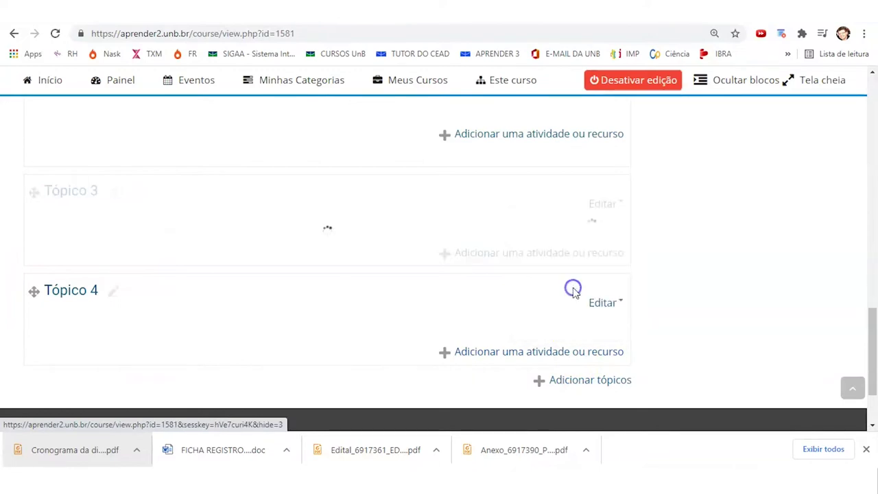
scroll(557, 296, down, 2)
click(602, 233)
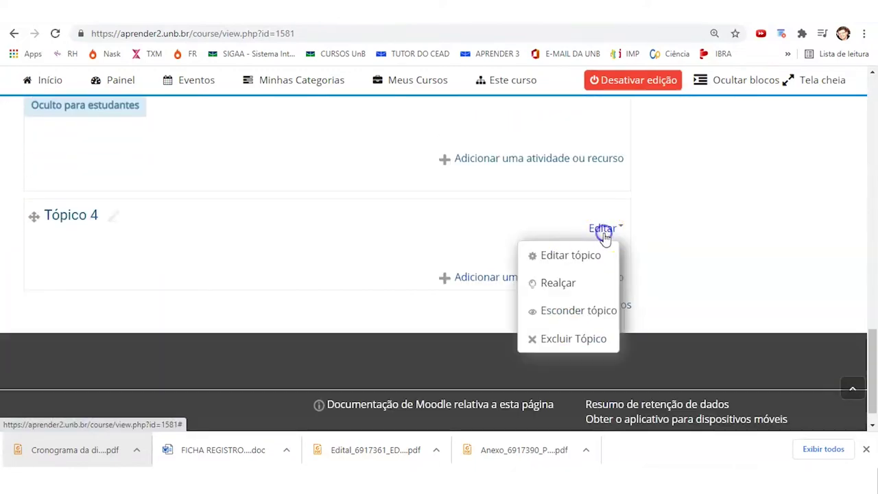
click(600, 319)
Step: Rename the hidden Tópico 2 section as Unidade 2
scroll(203, 241, up, 2)
scroll(203, 242, up, 3)
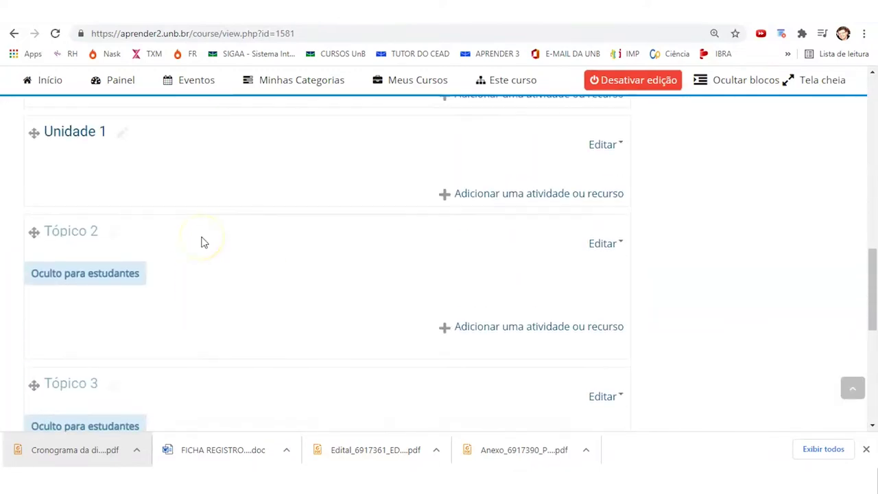
click(114, 232)
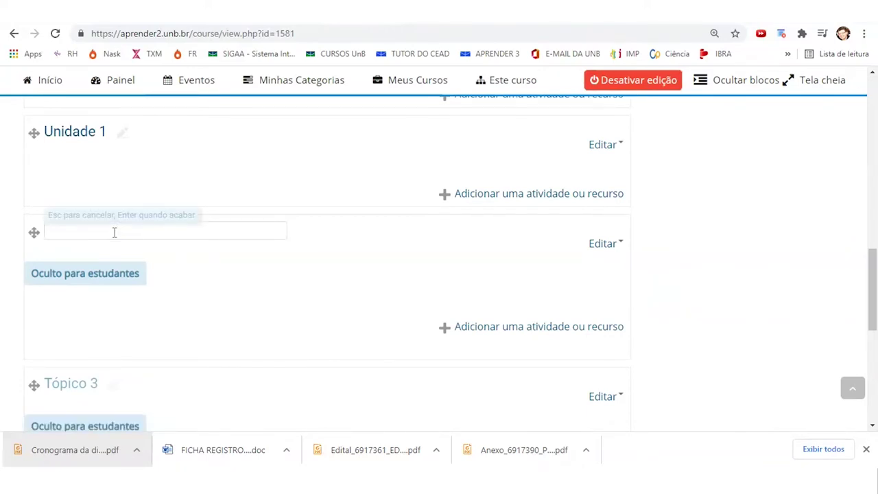
text(Unidade 2)
key(Return)
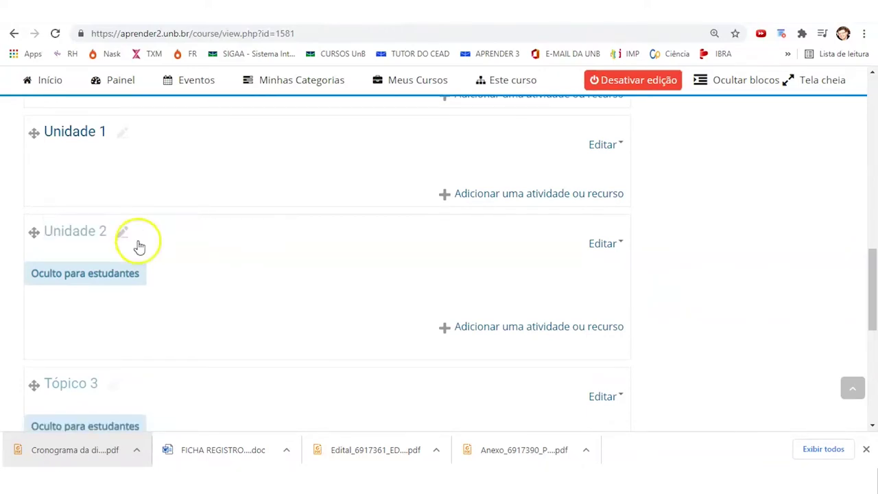
Step: Rename the Tópico 3 section as Unidade 3 and the Tópico 4 section as Unidade 4
scroll(167, 264, down, 2)
click(116, 258)
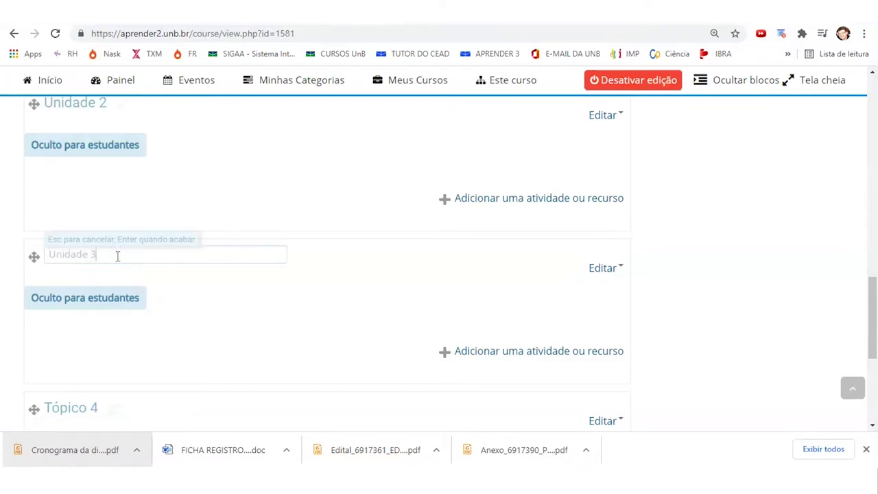
text(Unidade 3)
key(Return)
scroll(139, 252, down, 2)
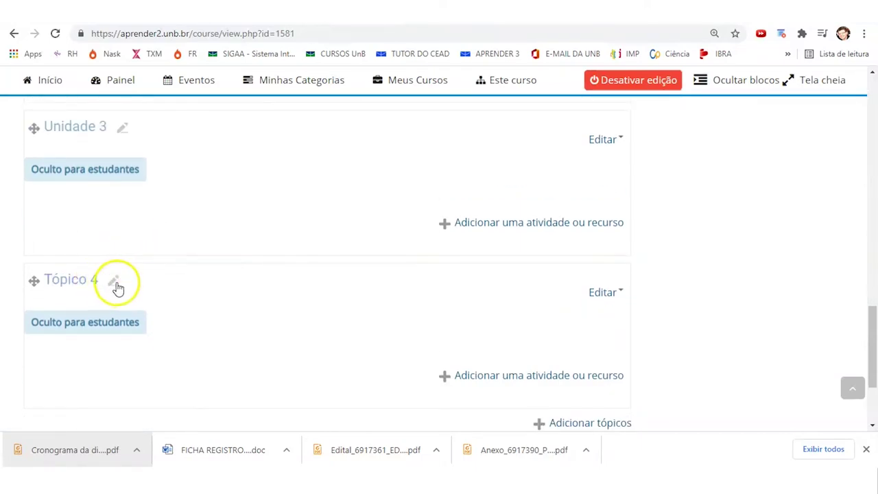
click(117, 284)
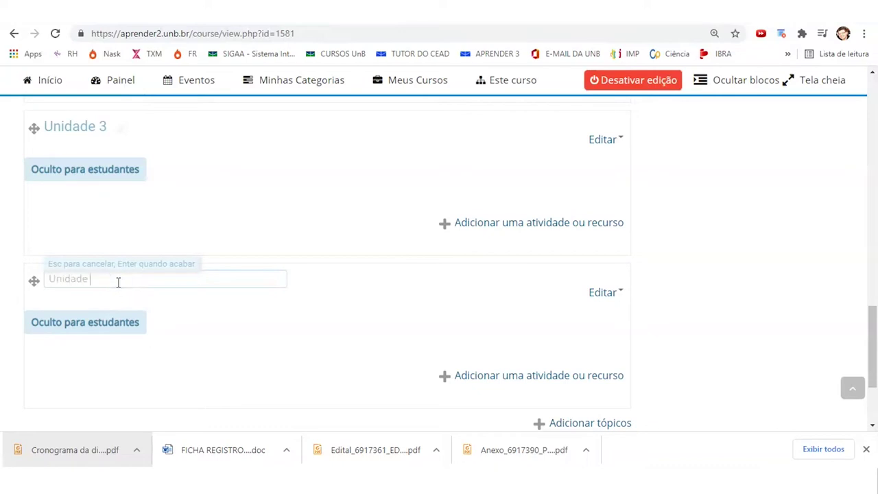
key(Return)
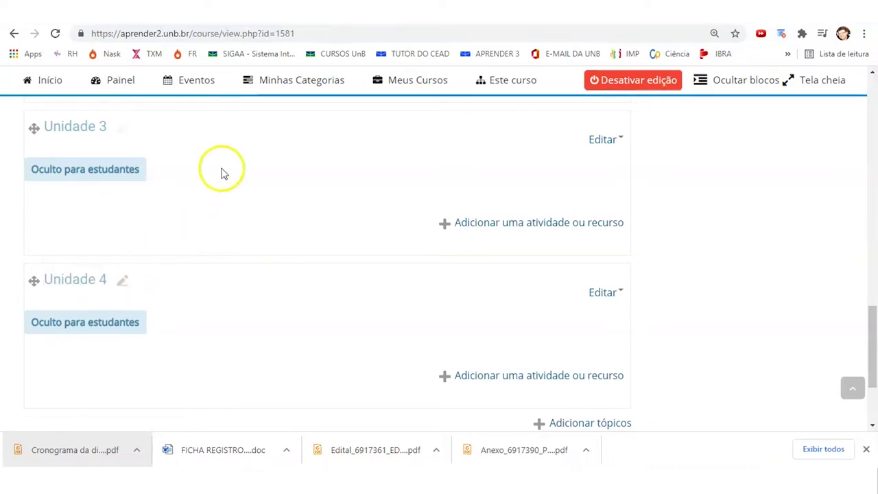
scroll(249, 180, up, 4)
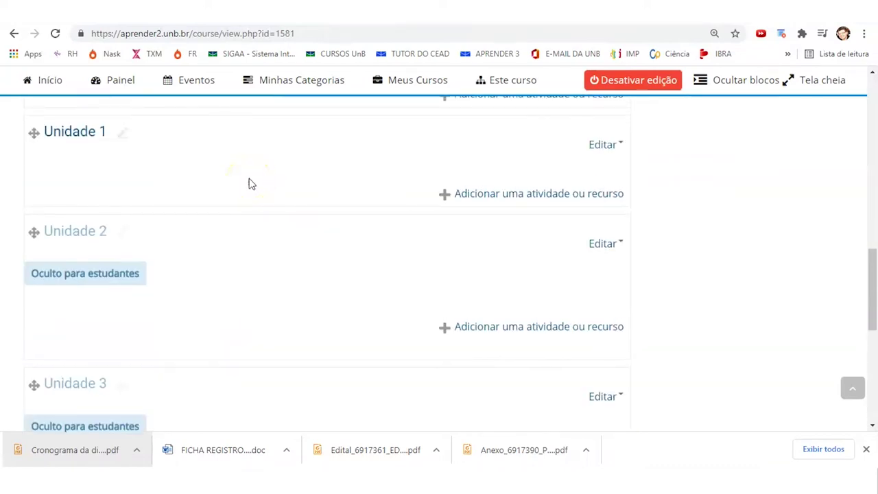
scroll(231, 194, up, 4)
scroll(231, 198, down, 2)
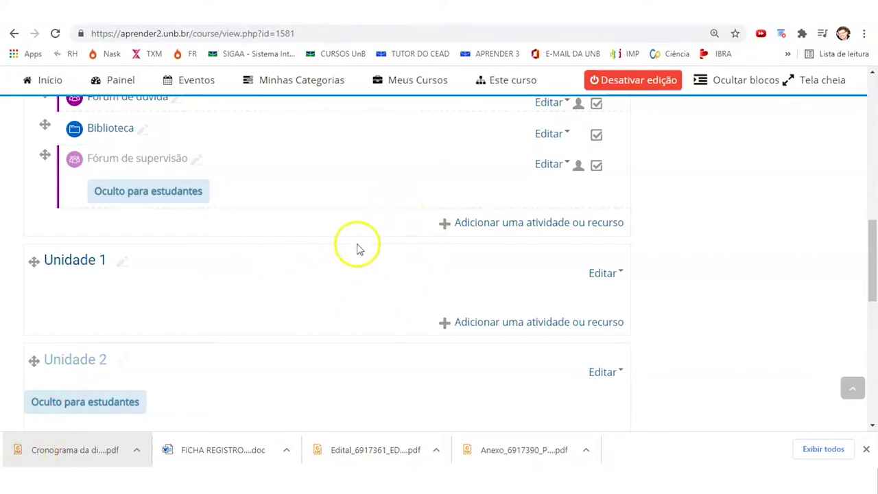
scroll(304, 322, down, 4)
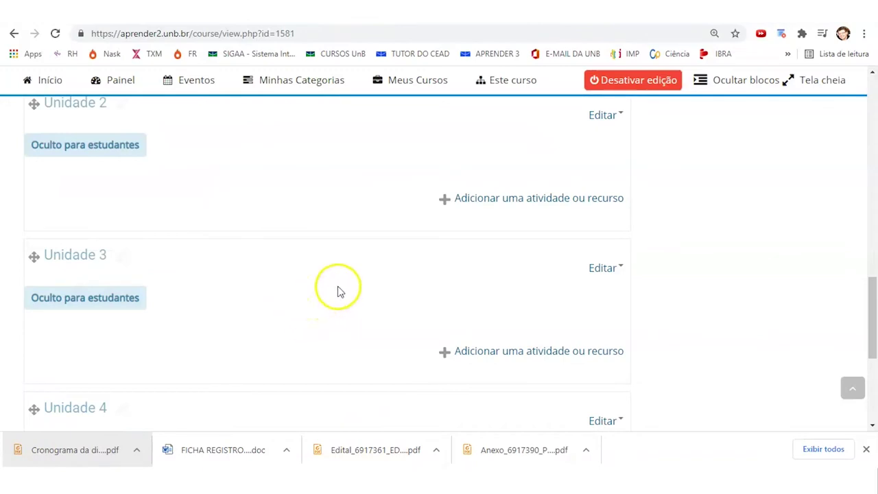
Step: Add a new Arquivo resource to the Unidade 1 section
scroll(328, 283, up, 2)
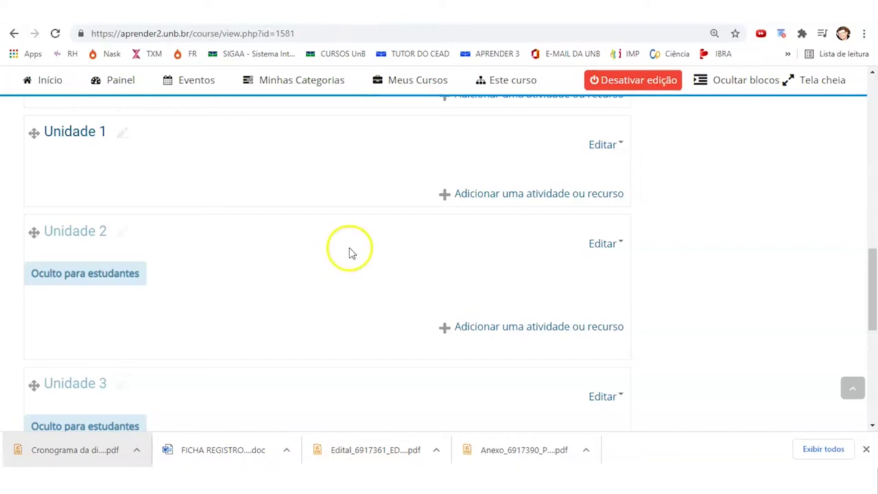
click(466, 193)
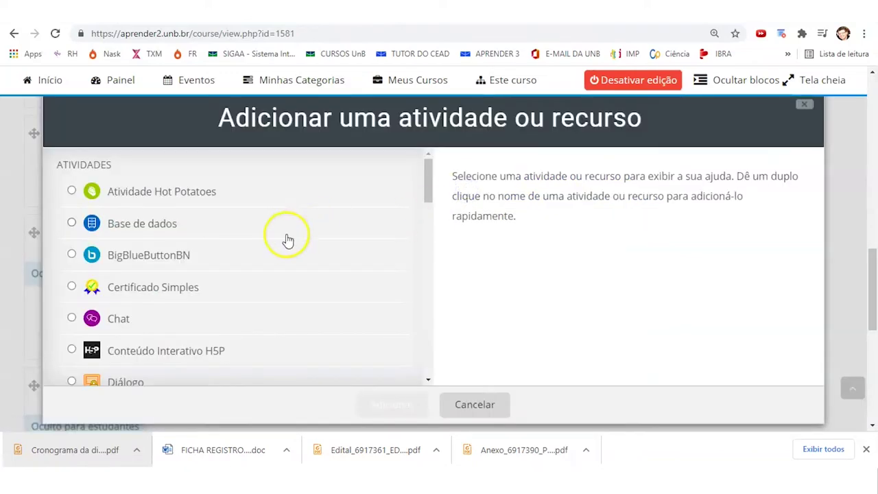
scroll(281, 229, down, 9)
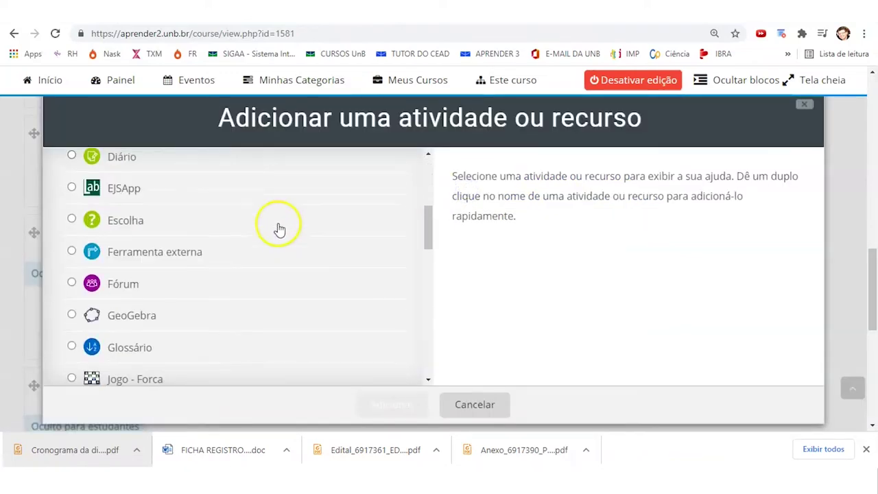
scroll(279, 232, down, 4)
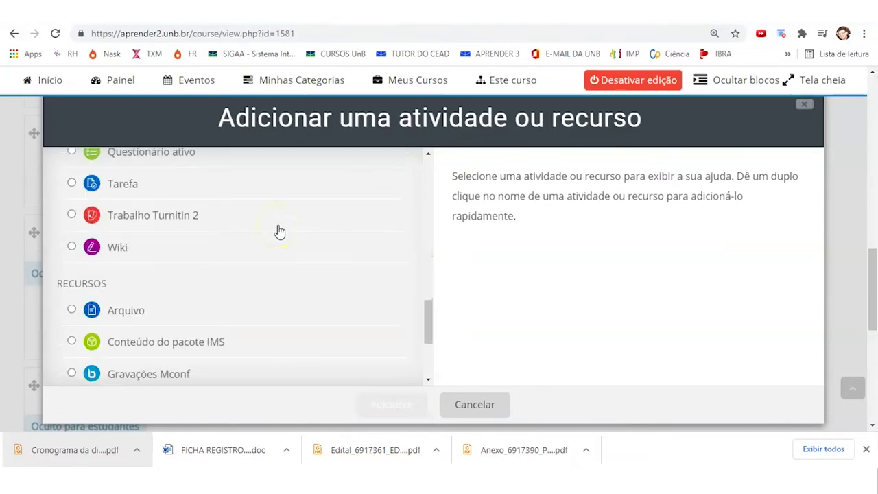
scroll(278, 233, down, 1)
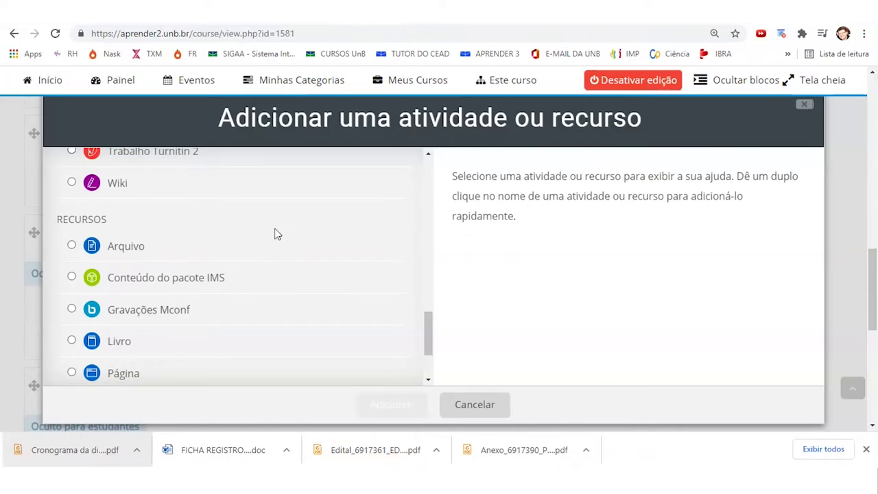
click(130, 246)
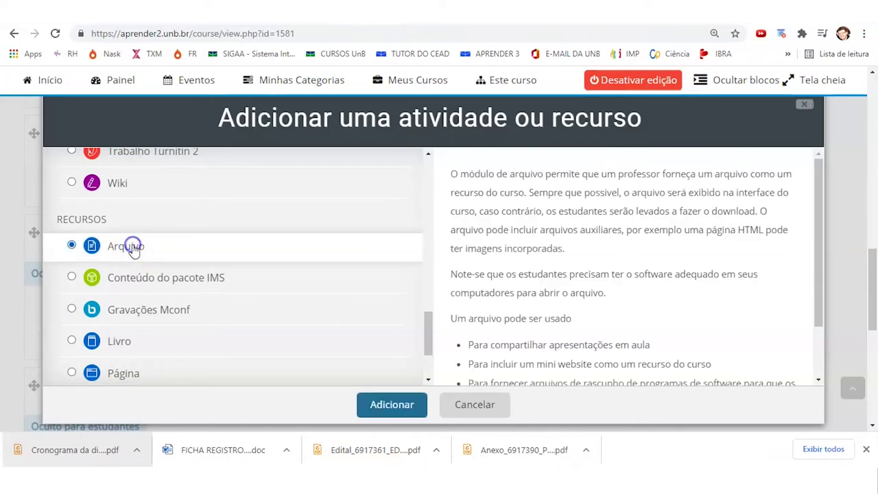
click(376, 405)
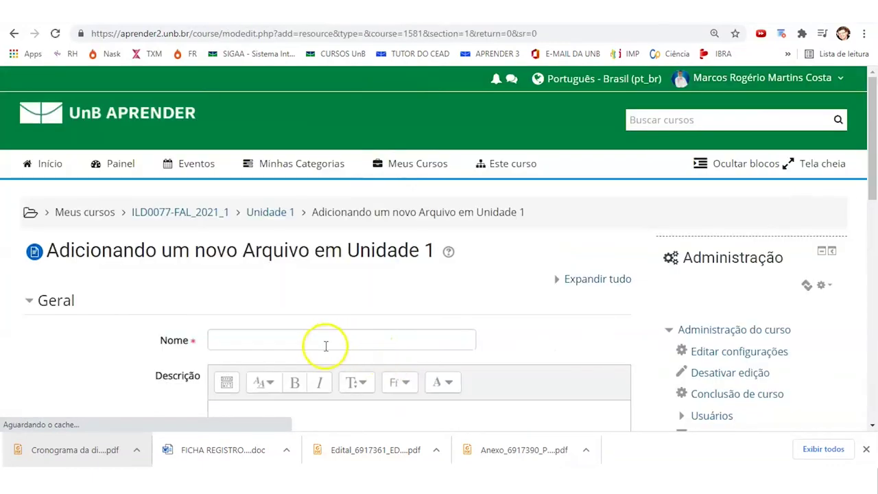
Step: Enter "Orientações da Unidade 1" as both the name and the description of the new file resource
click(325, 345)
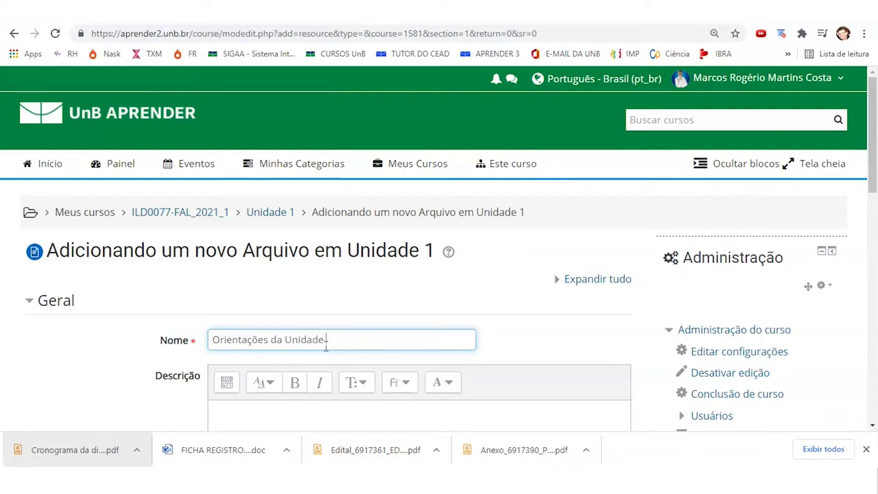
scroll(290, 278, down, 2)
click(289, 274)
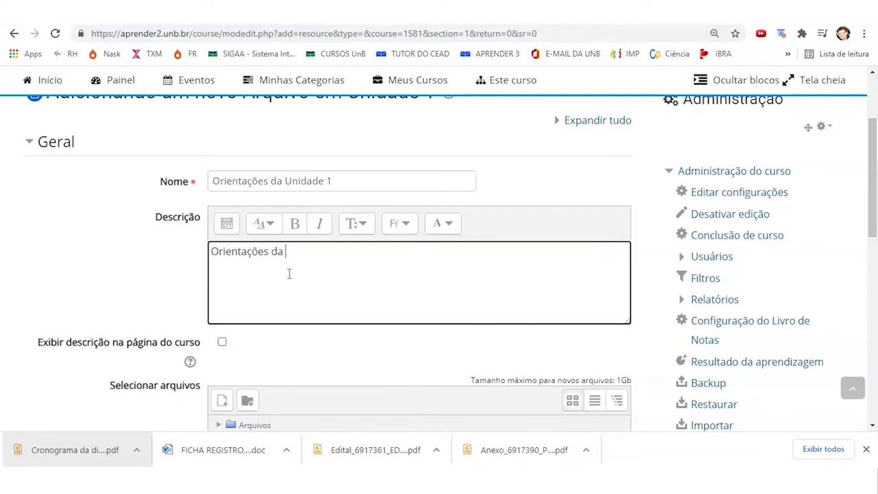
text(Orientações da Unidade 1)
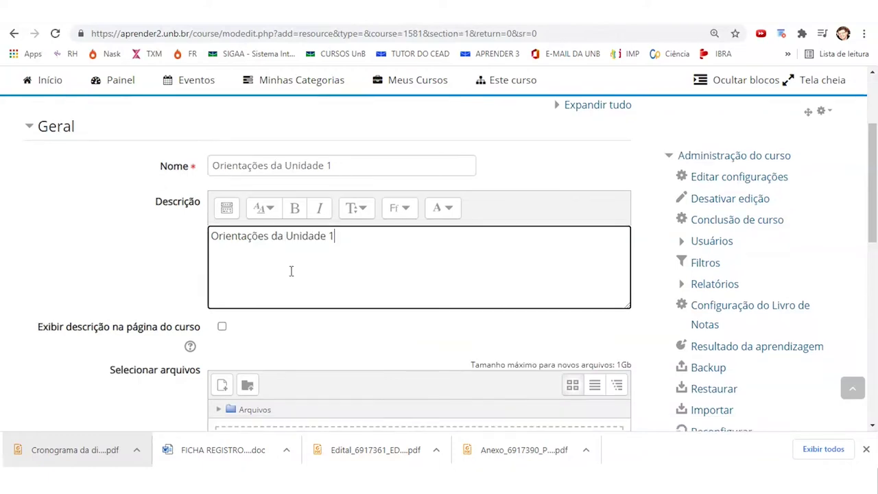
Step: Attach the Orientações da Unidade 1 PDF from the UNIDADE 1 folder to the resource, and save it, returning to the course
scroll(290, 270, down, 3)
mouse_move(362, 484)
click(386, 446)
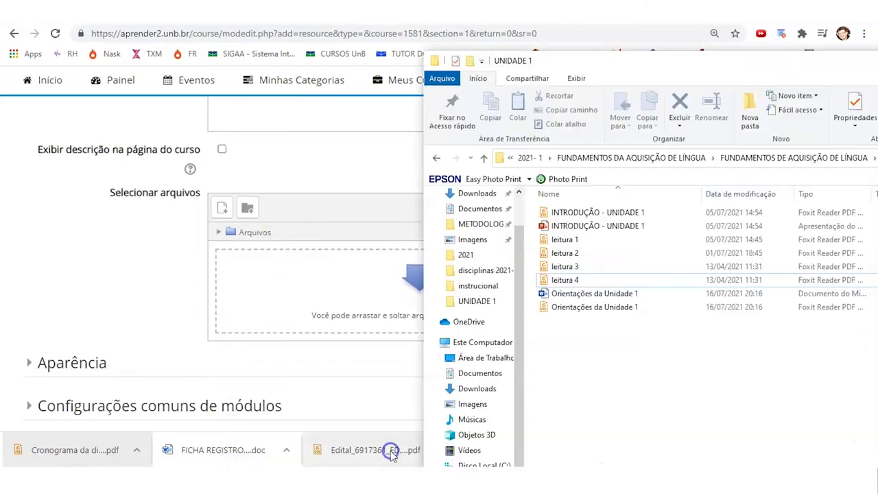
drag(588, 307, 297, 291)
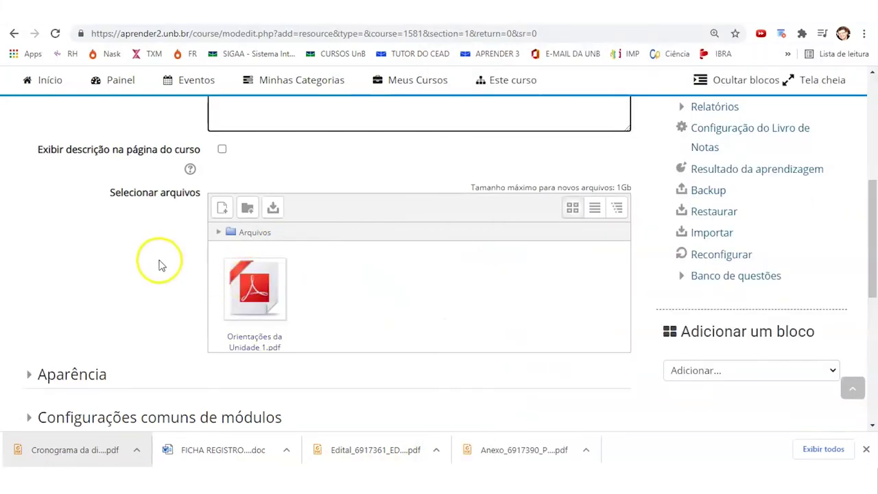
scroll(284, 370, down, 4)
click(286, 367)
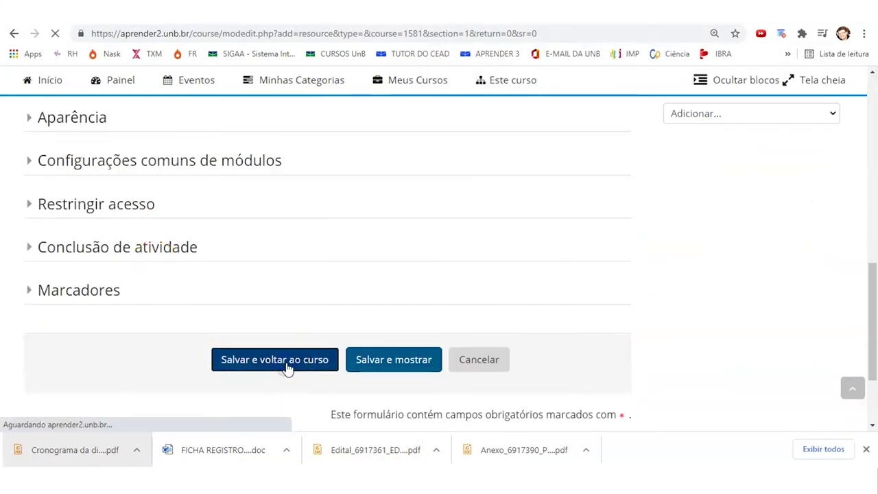
Step: Open the Orientações da Unidade 1 file, examine its planning table and references, and return to the course page
scroll(346, 307, down, 5)
scroll(131, 240, up, 7)
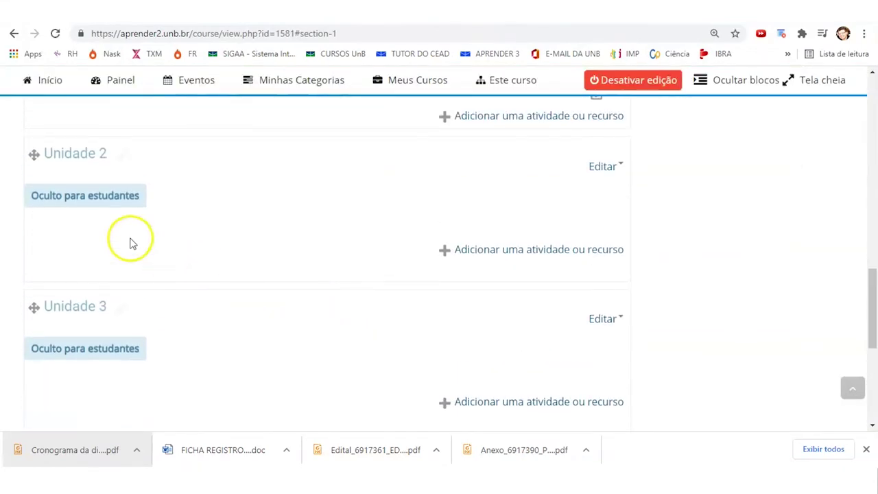
click(120, 217)
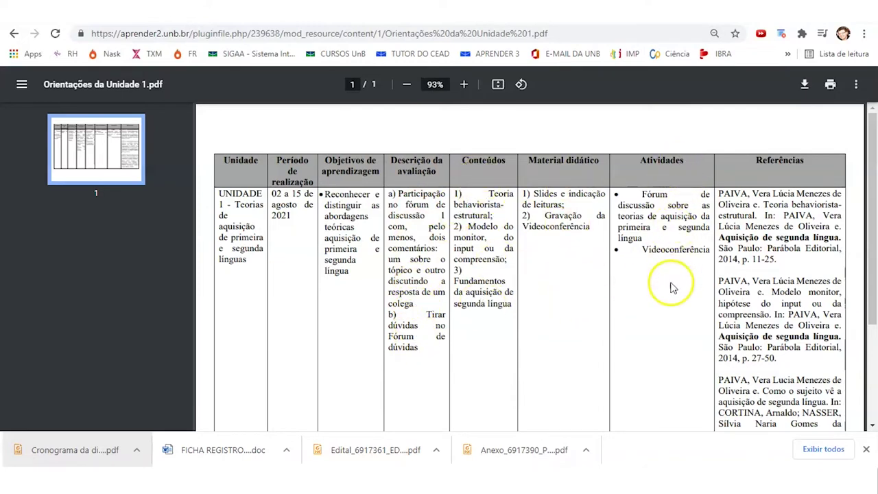
scroll(788, 267, down, 3)
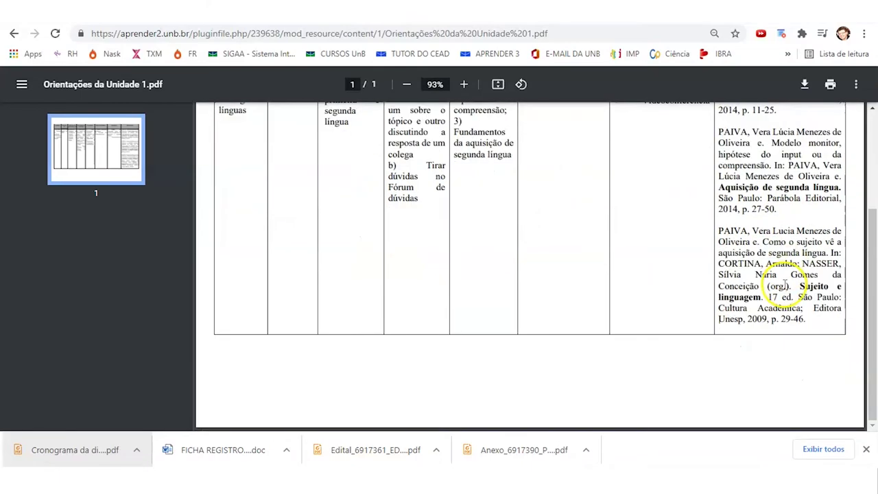
scroll(783, 284, up, 2)
scroll(784, 284, down, 2)
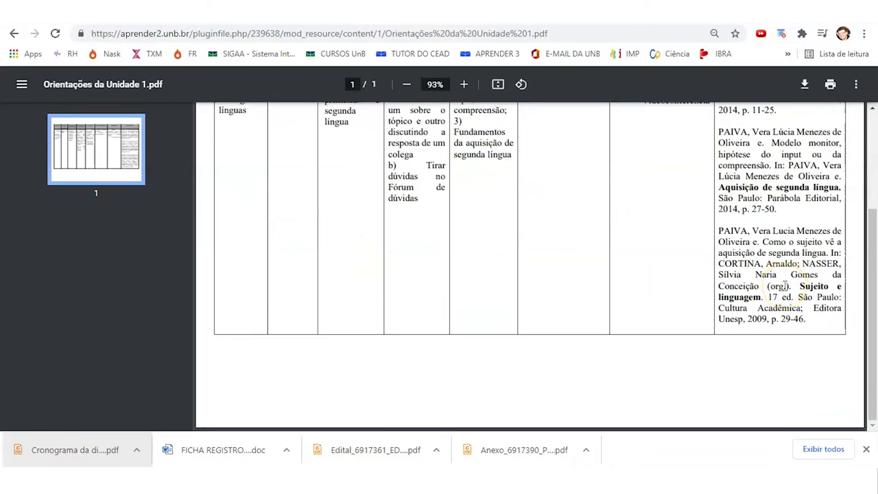
scroll(412, 157, up, 2)
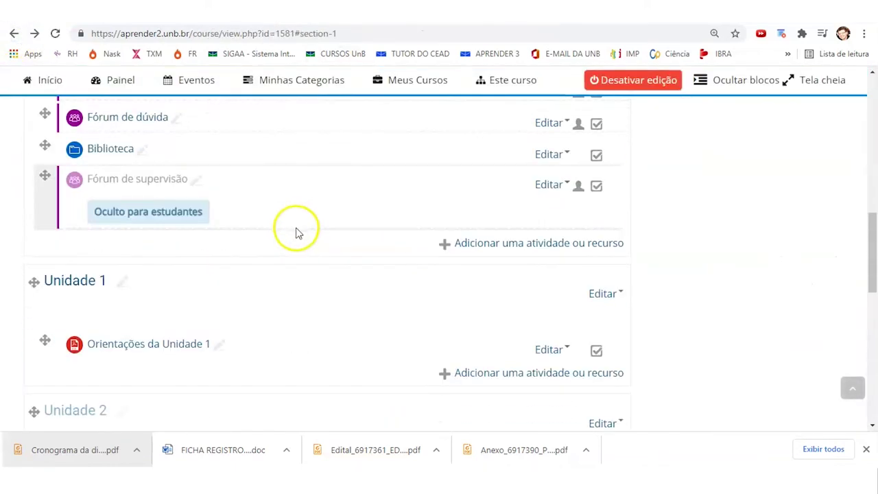
Step: Add a new Pasta resource to the Unidade 1 section
click(477, 320)
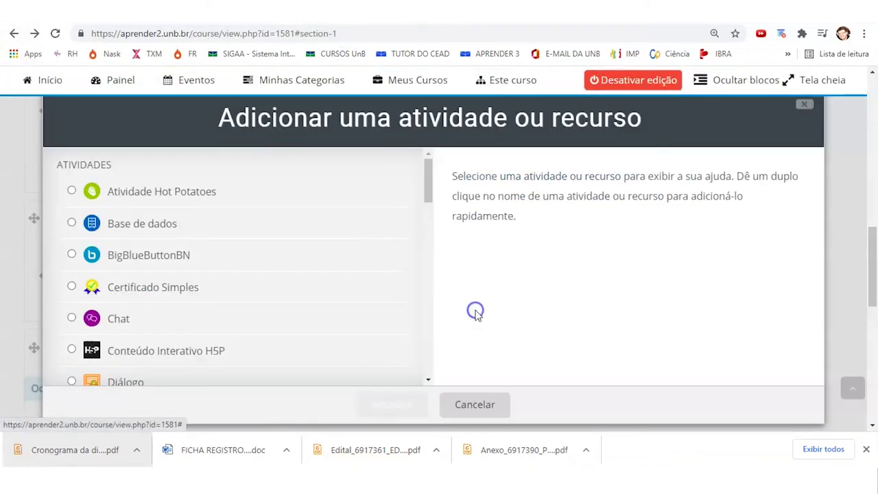
scroll(190, 275, down, 5)
scroll(187, 273, down, 10)
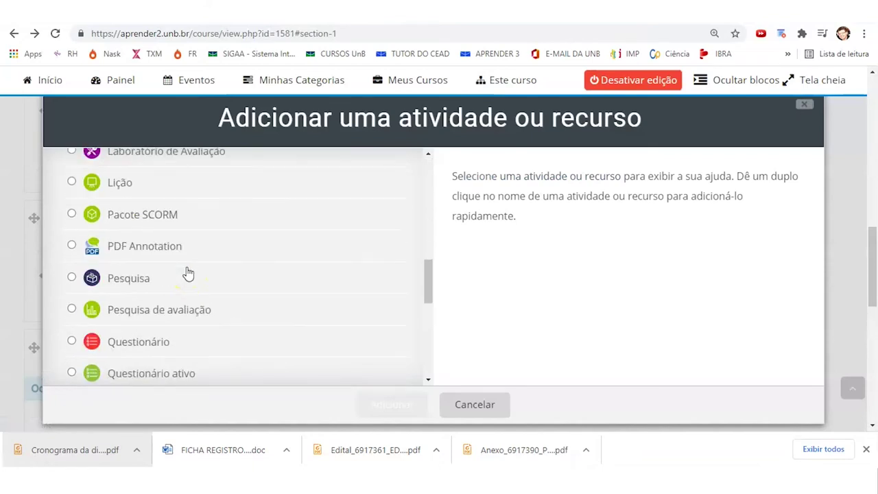
scroll(186, 273, down, 1)
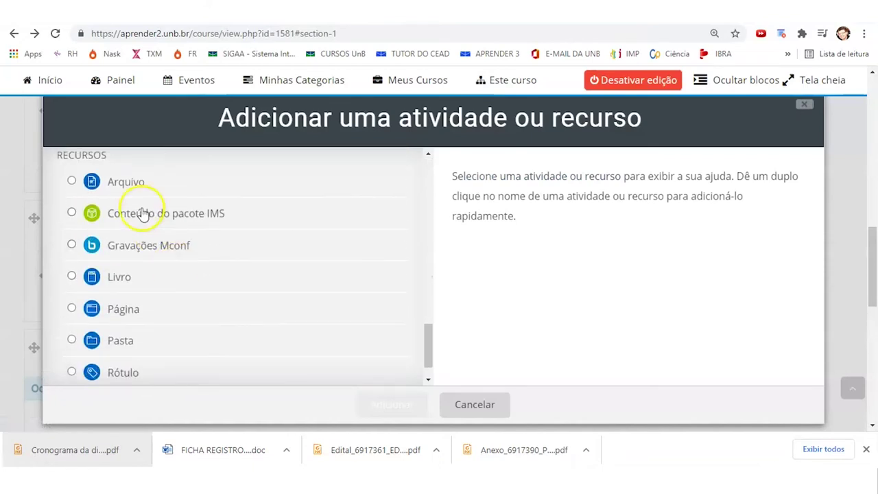
click(121, 339)
click(386, 406)
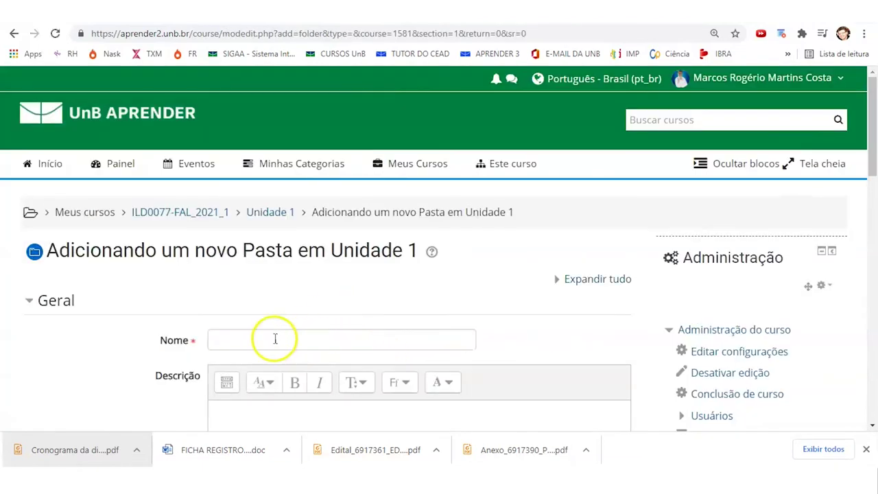
Step: Name the folder "Leitura recomendadas para a Unidade" and describe it as "Leituras recomendada para Unidade 1"
click(271, 339)
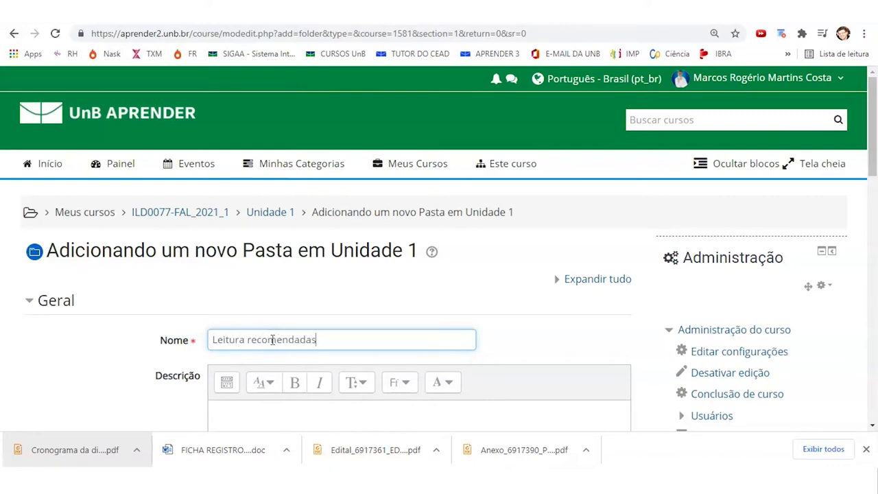
scroll(272, 340, down, 2)
click(270, 261)
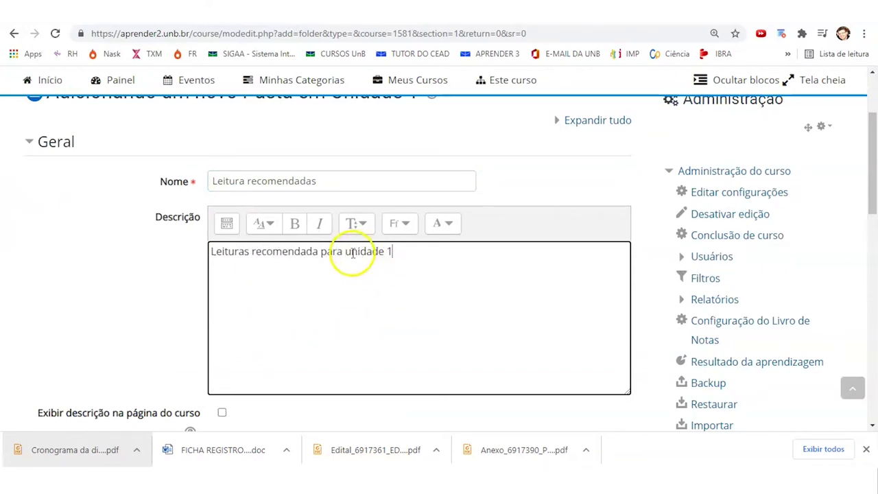
click(342, 187)
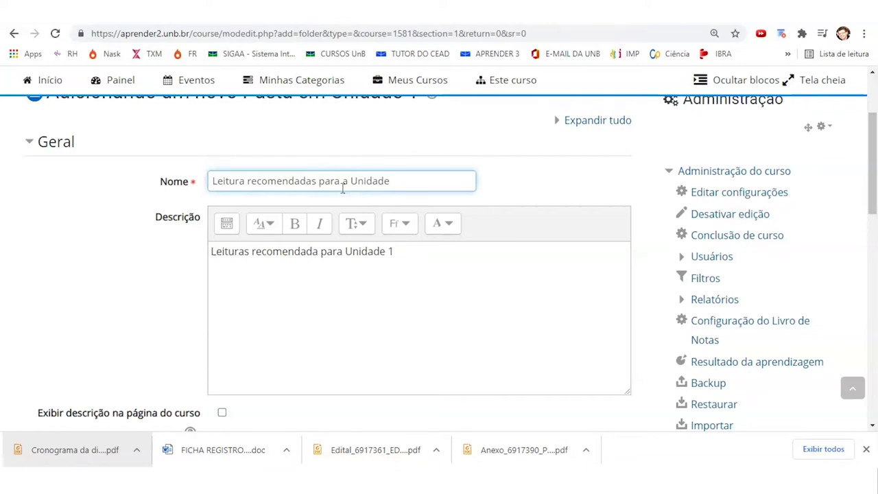
Step: Upload leitura 1.pdf, leitura 2.pdf, leitura 3.pdf and leitura 4.pdf from the UNIDADE 1 folder to the Pasta's contents
scroll(212, 264, down, 4)
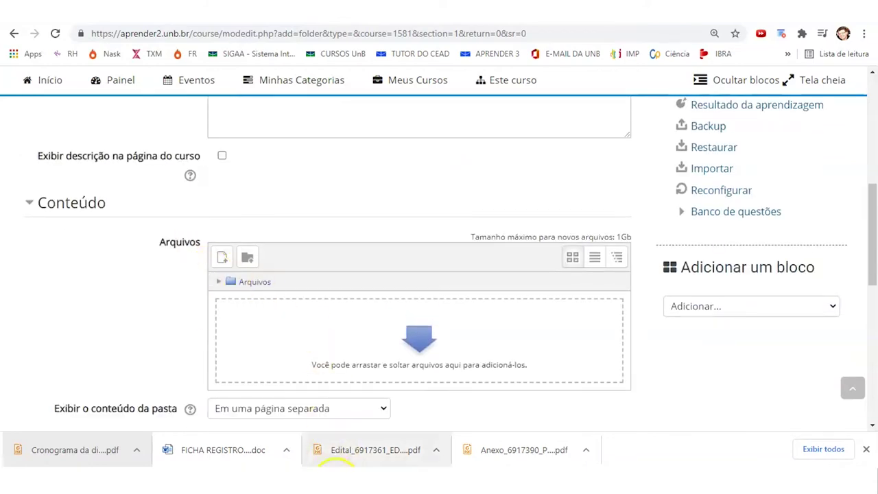
click(395, 452)
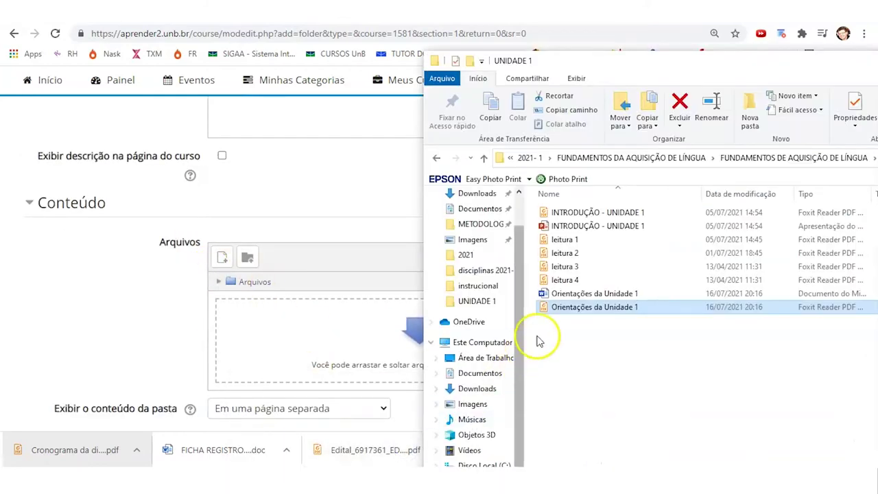
drag(581, 281, 315, 318)
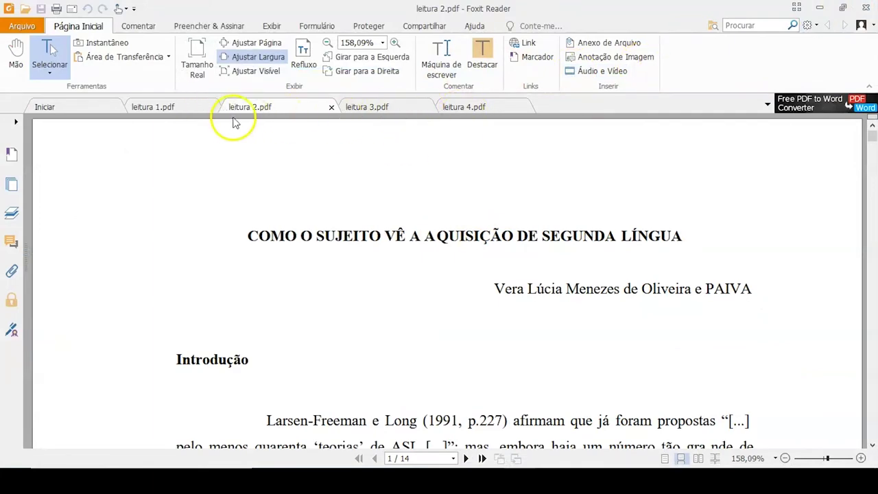
click(820, 7)
drag(601, 251, 310, 346)
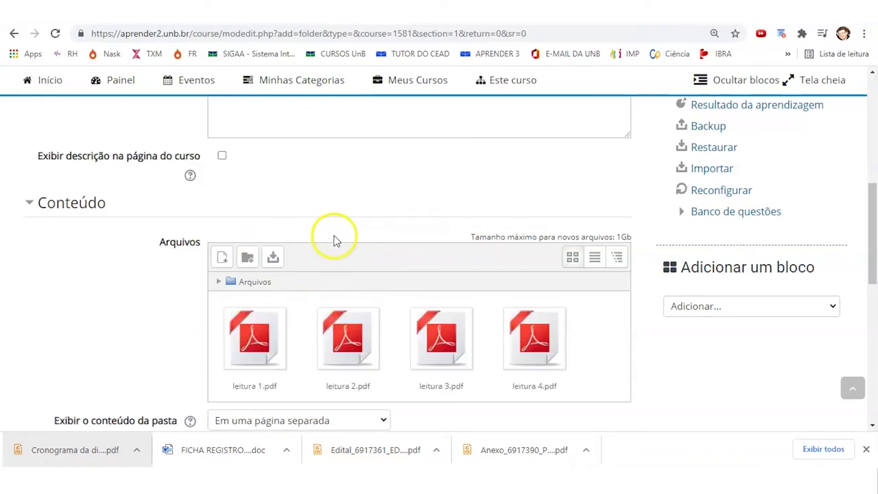
Step: Save the folder of recommended readings with its default display settings and return to the course page
scroll(335, 240, down, 5)
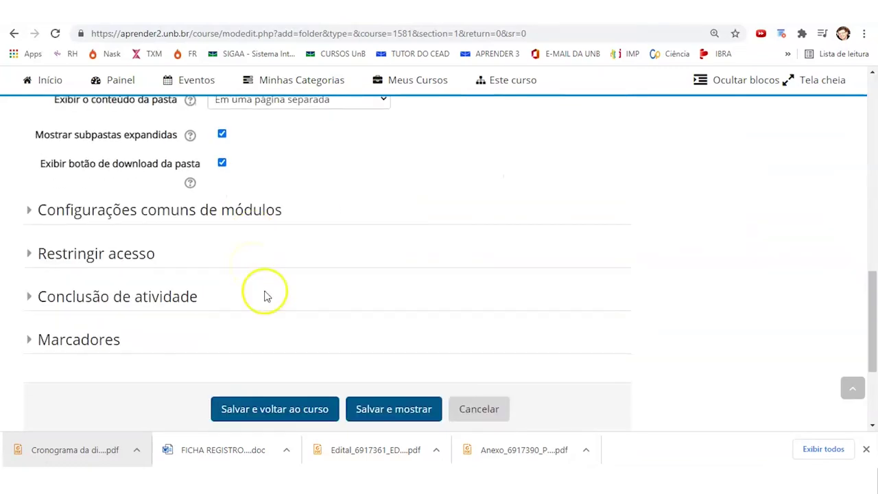
scroll(326, 281, up, 3)
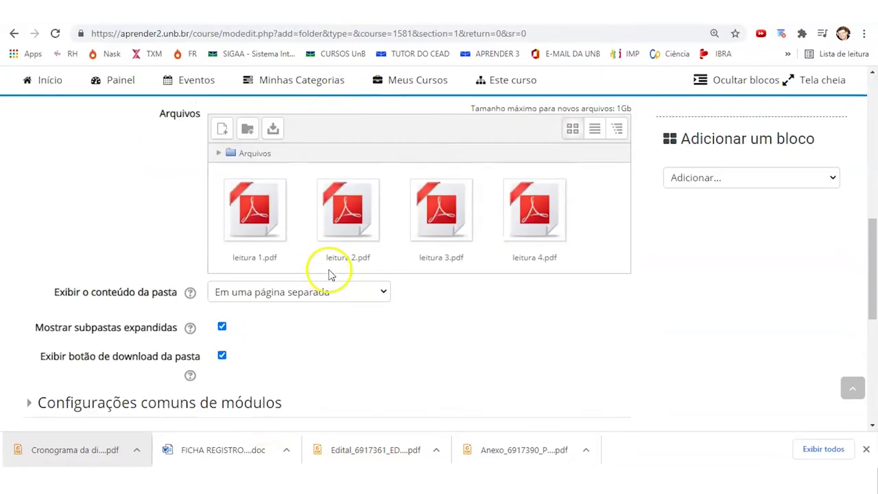
scroll(387, 263, up, 4)
scroll(398, 308, down, 8)
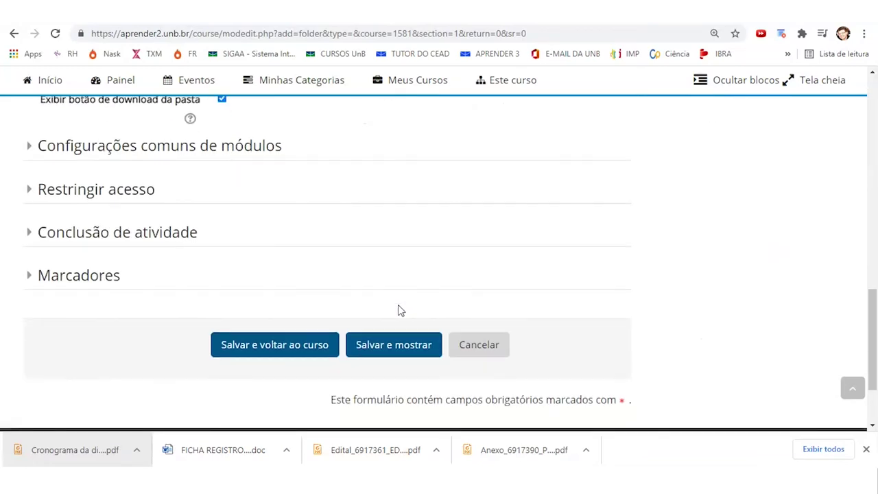
scroll(398, 308, down, 1)
click(299, 287)
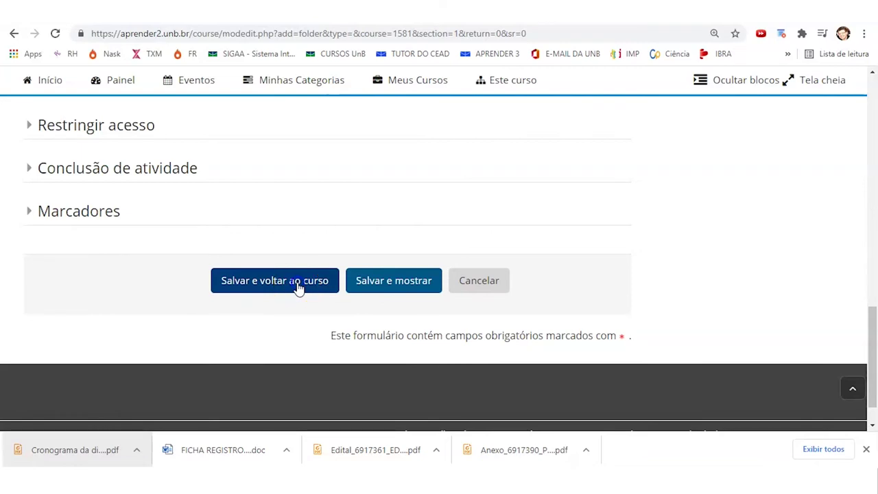
Step: Add a new Fórum activity to the Unidade 1 section
click(470, 277)
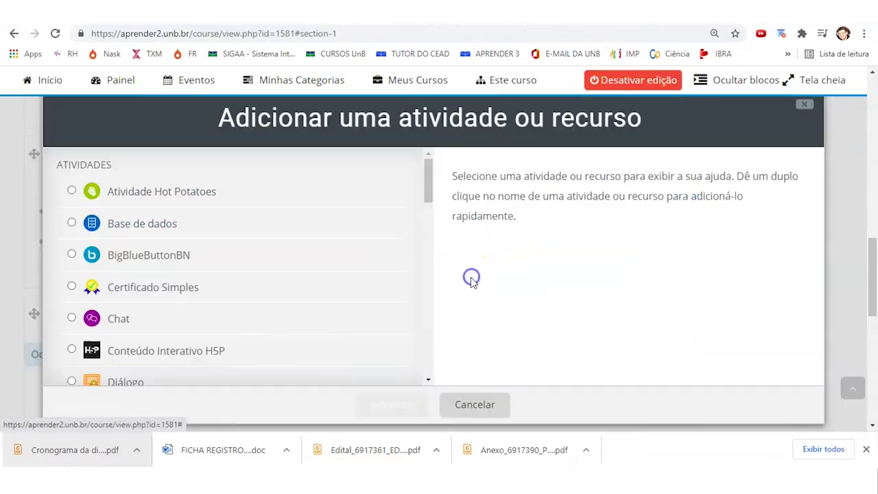
scroll(277, 263, down, 4)
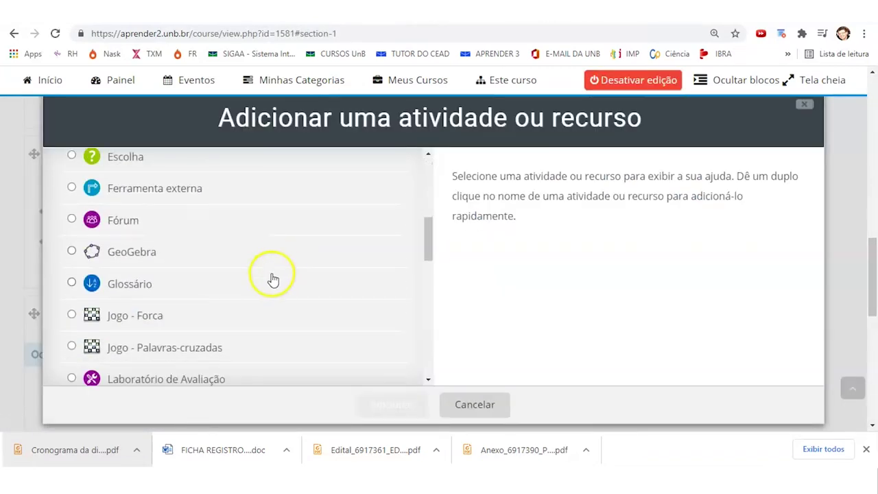
scroll(268, 288, down, 2)
scroll(268, 288, up, 5)
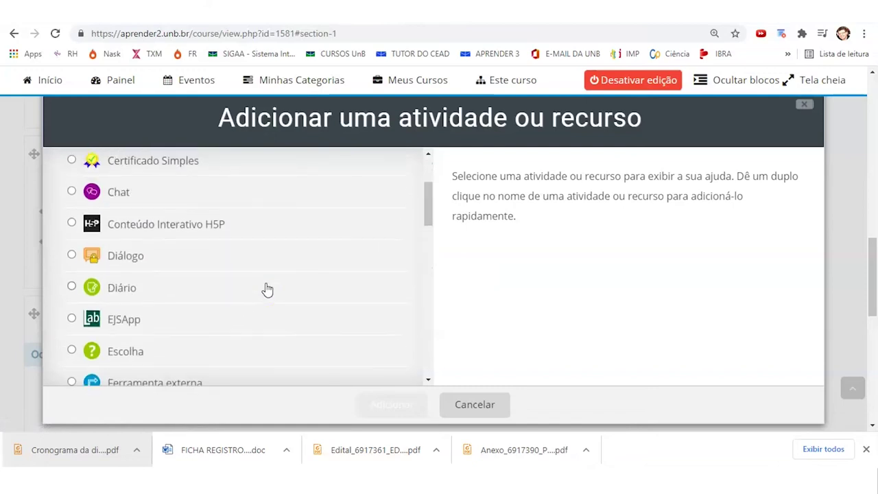
scroll(267, 291, down, 8)
scroll(267, 290, up, 3)
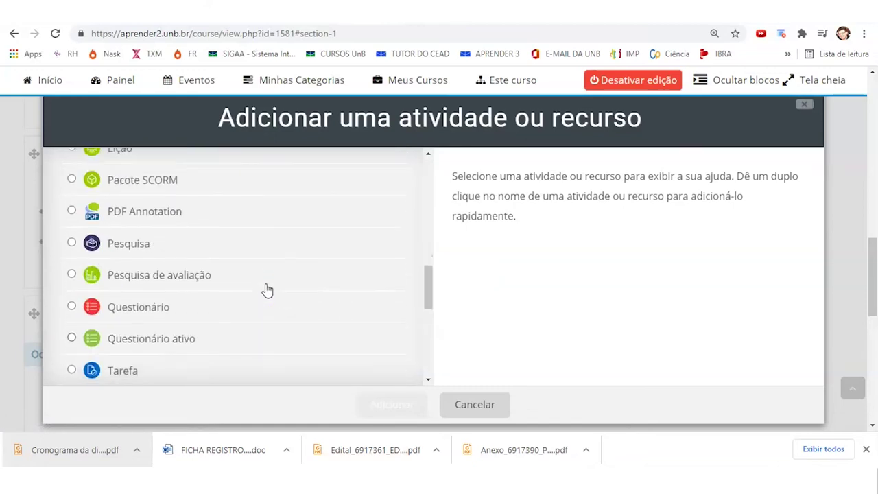
scroll(267, 290, up, 5)
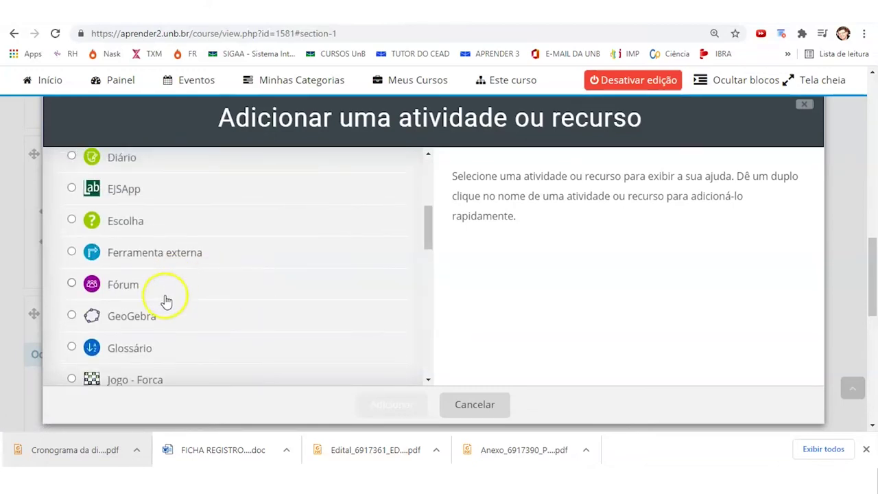
click(153, 288)
click(399, 404)
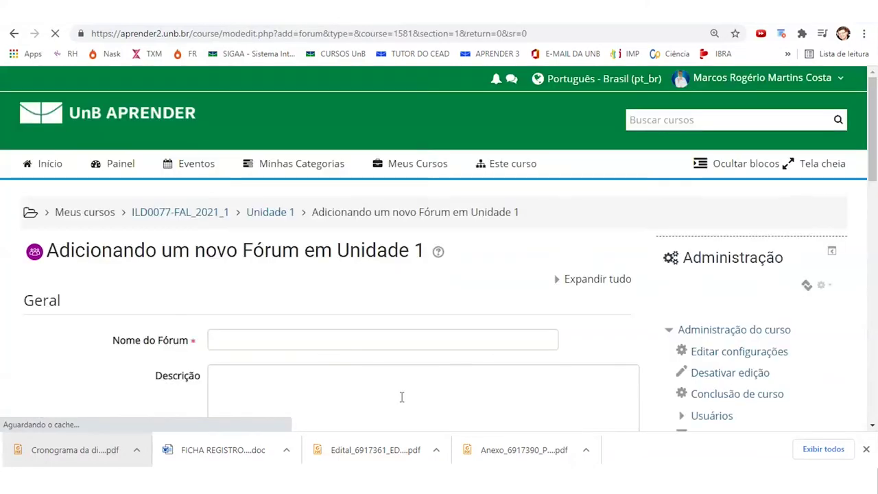
Step: Name the forum "Fórum de dúvidas da Unidade 1" and paste the prepared welcome message to students into its description
click(291, 330)
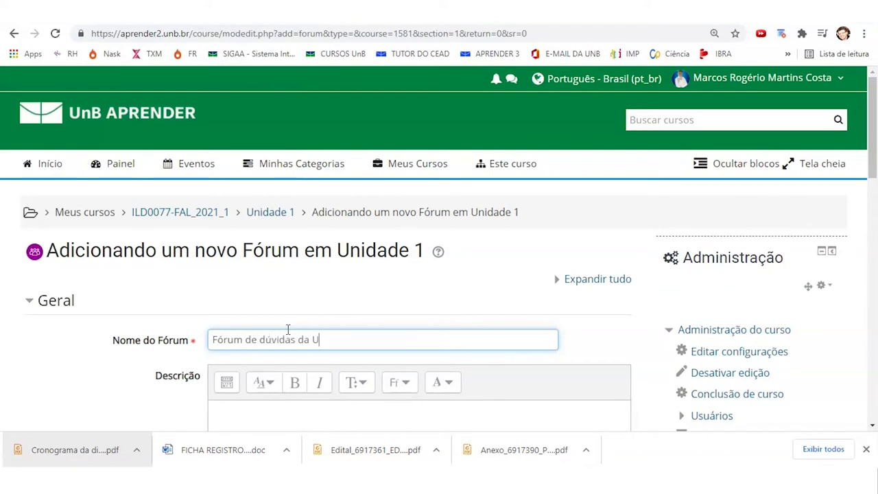
scroll(287, 335, down, 2)
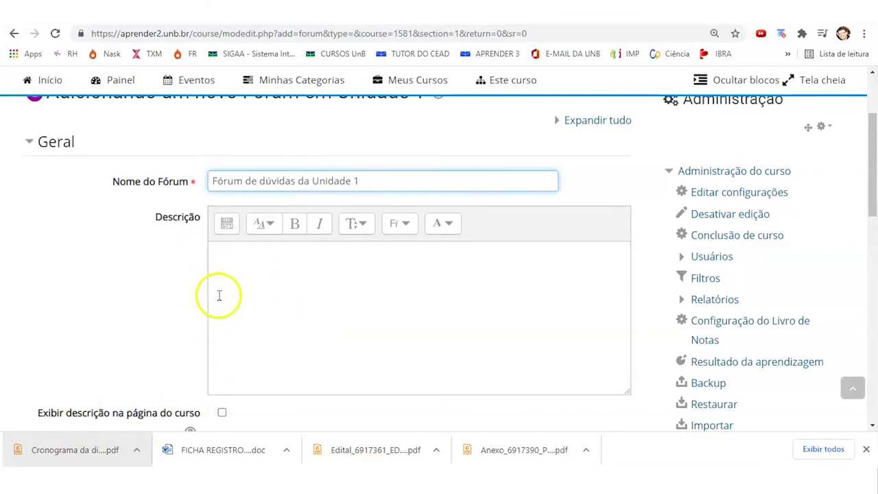
click(304, 254)
key(ctrl+v)
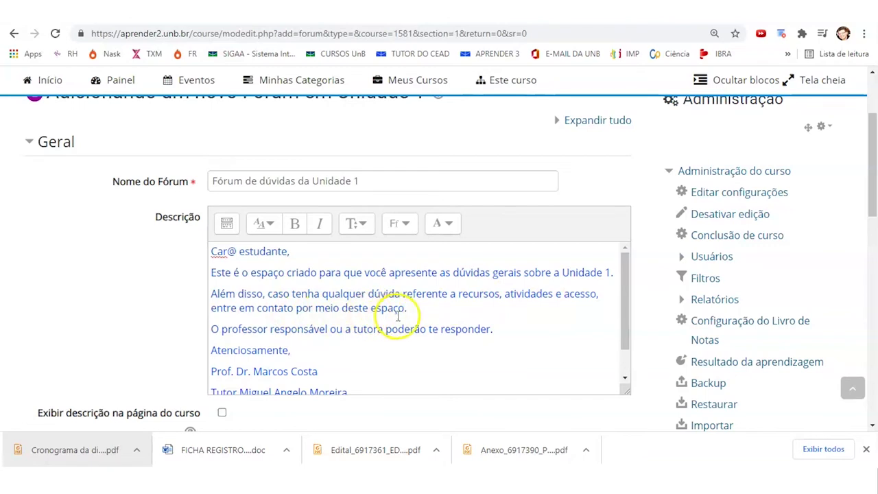
Step: In the forum description, replace "Além disso," with "Desse modo," and change "a tutora" to "o tutor"
click(263, 293)
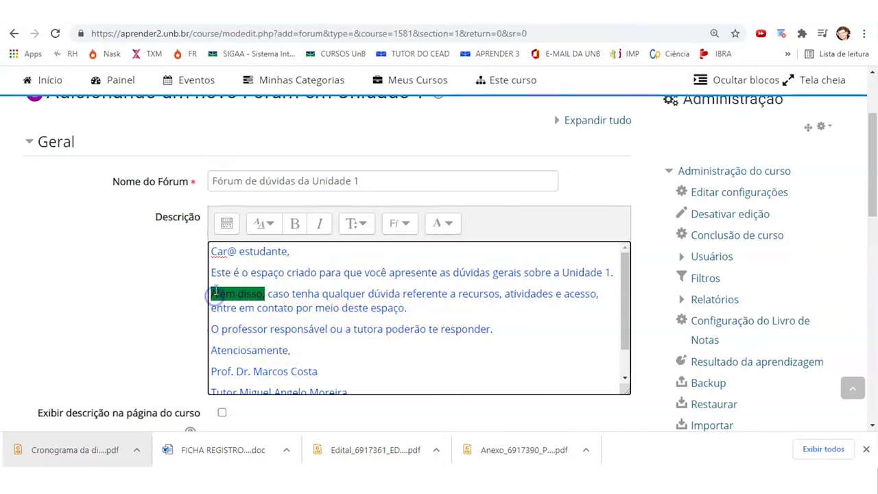
text(Desse modo,)
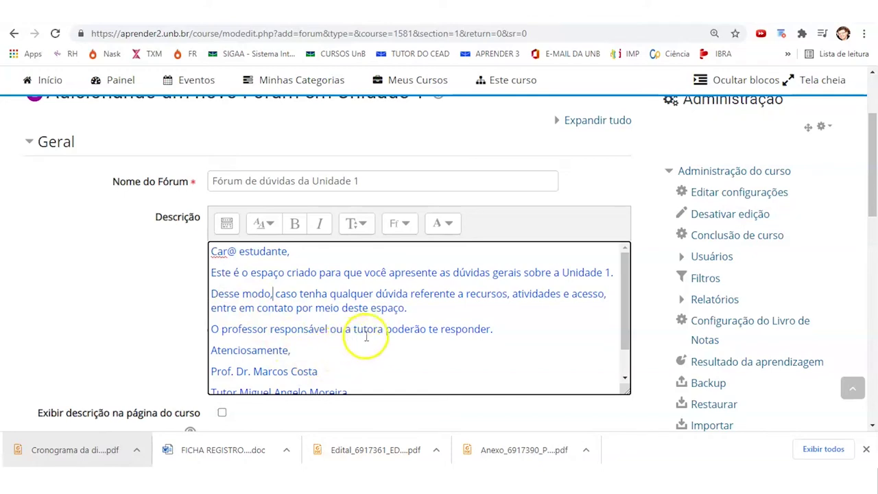
key(BackSpace)
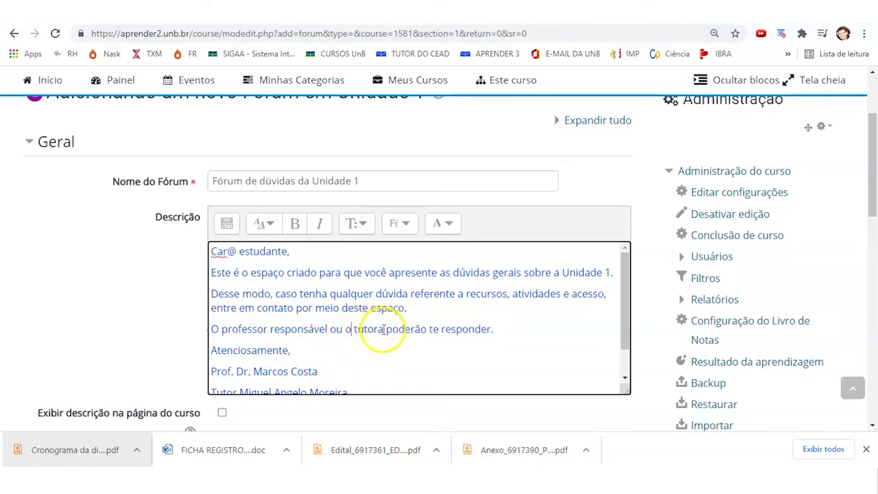
key(BackSpace)
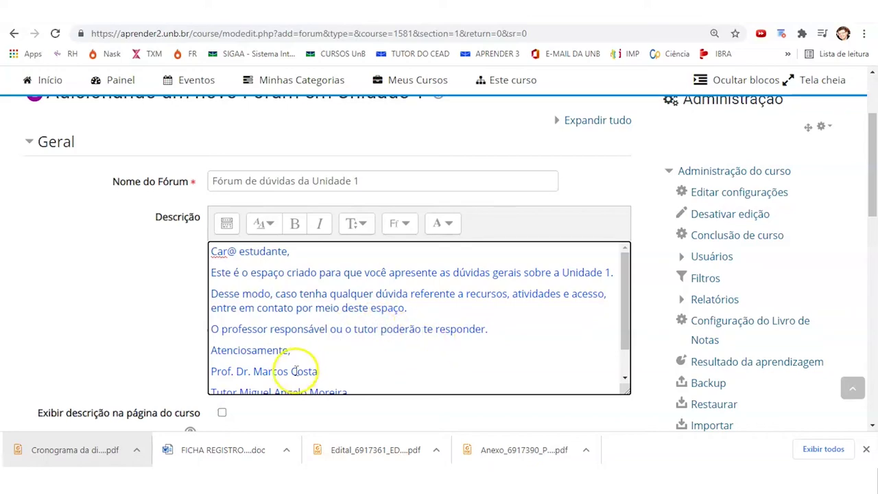
Step: Keep the type as Fórum geral, save the doubts forum and return to the course page
scroll(319, 336, down, 2)
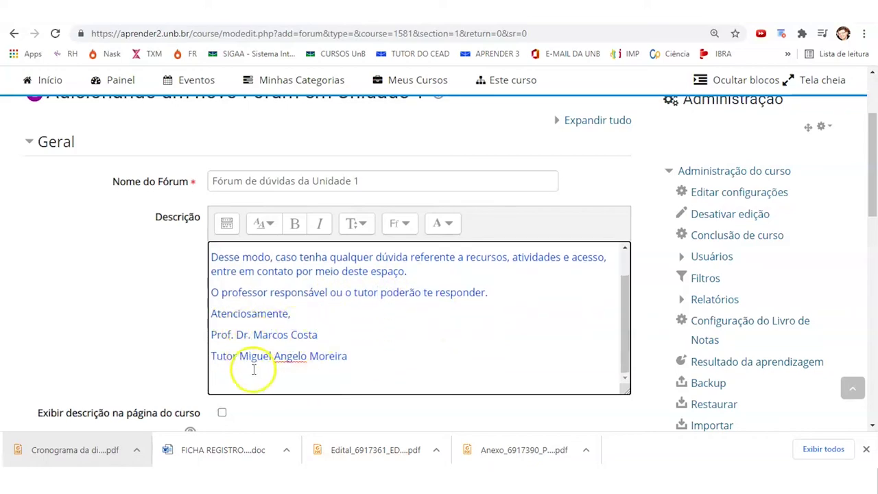
scroll(161, 268, down, 3)
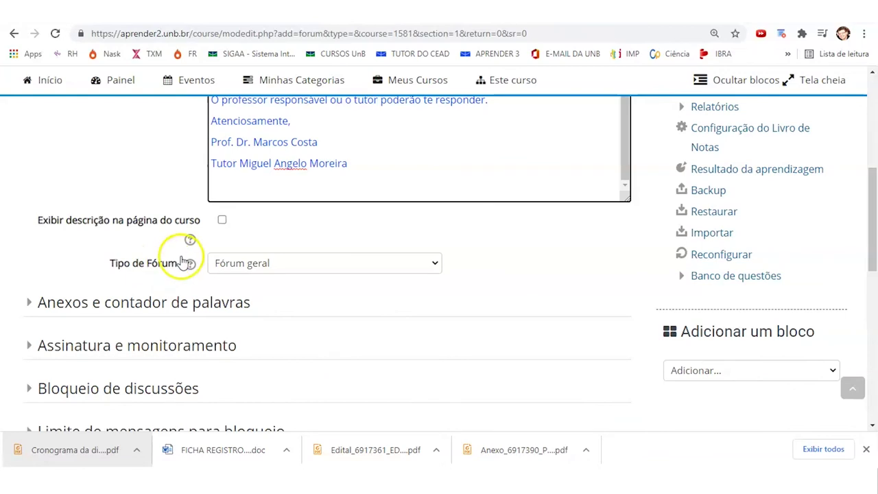
scroll(186, 257, down, 1)
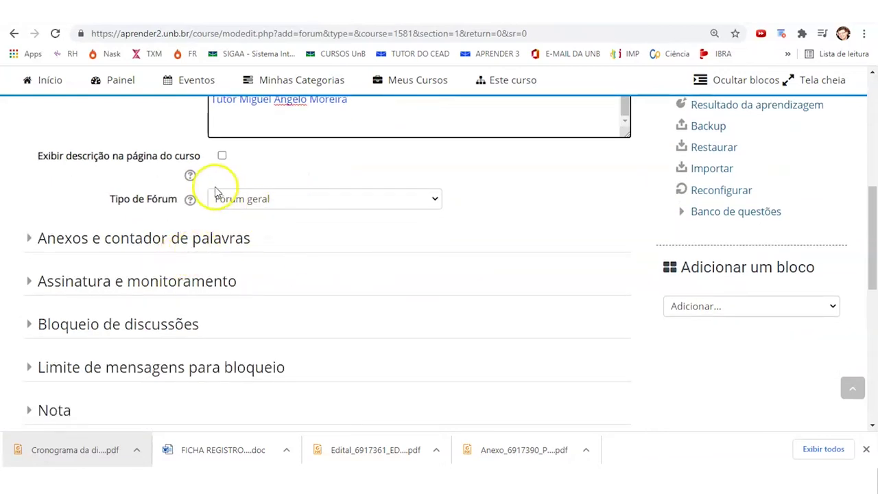
scroll(247, 337, down, 4)
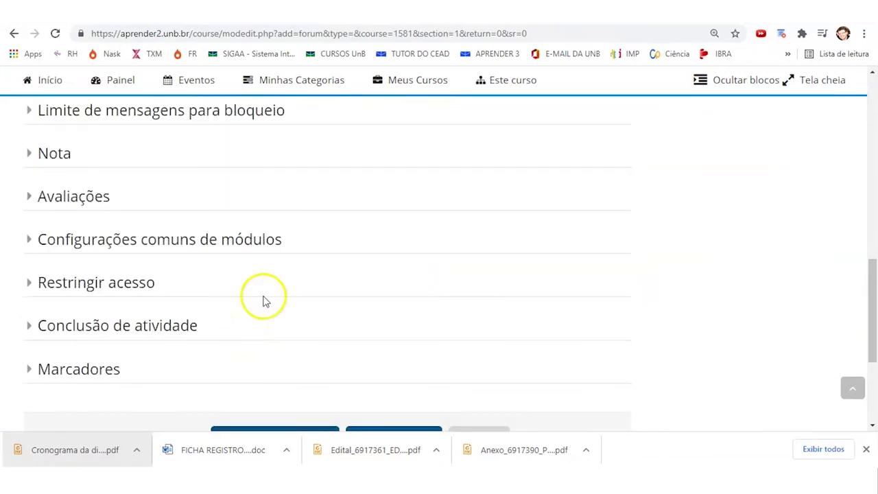
scroll(268, 295, down, 2)
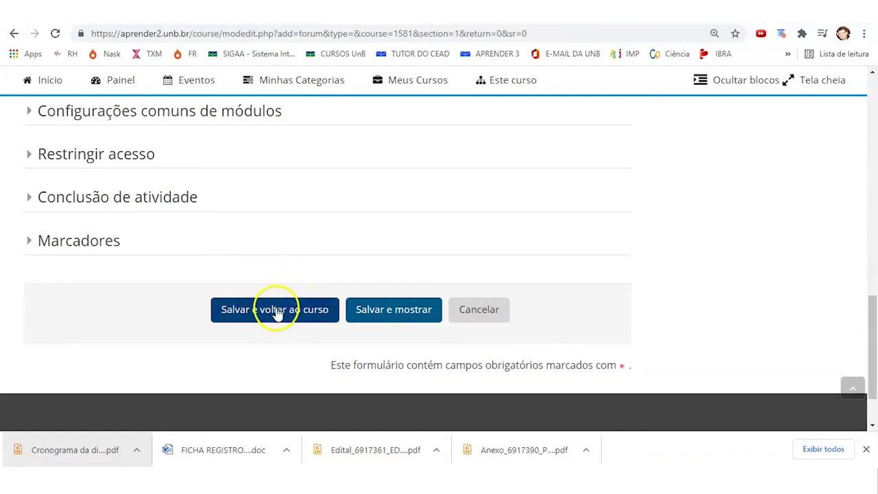
click(282, 321)
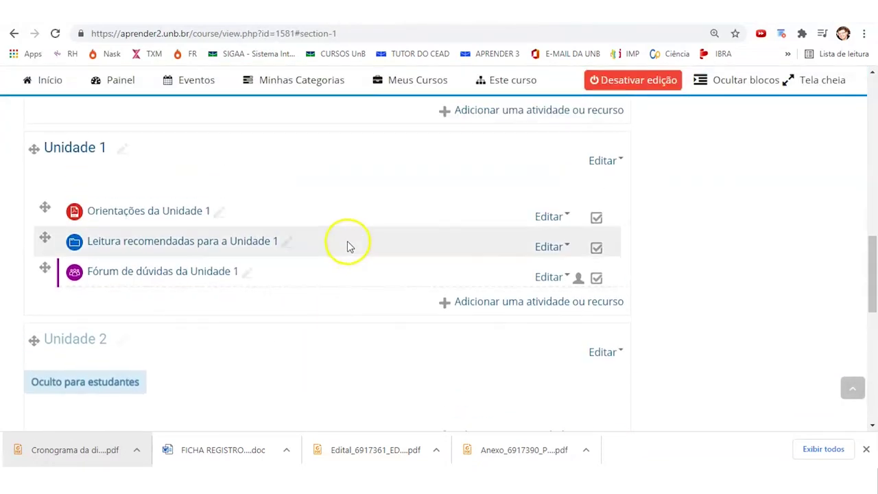
Step: Check the planned activities in the Orientações da Unidade 1 file and add another Fórum to the Unidade 1 section
click(156, 209)
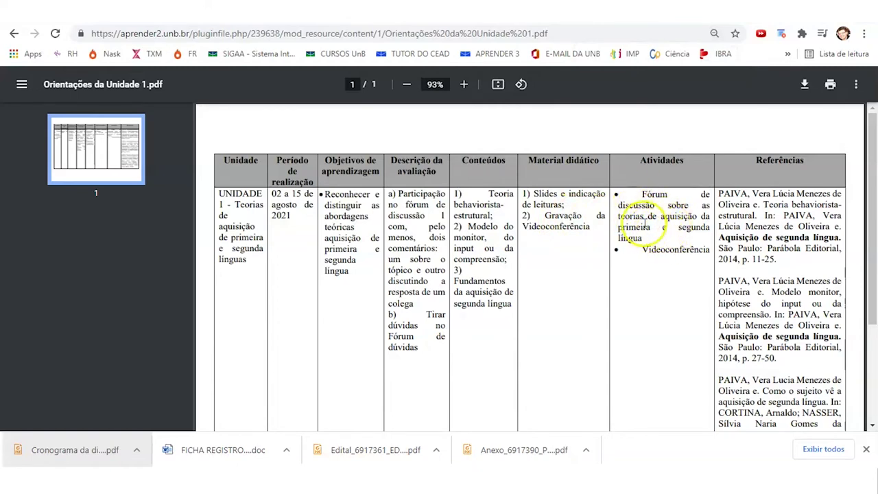
click(14, 33)
click(439, 243)
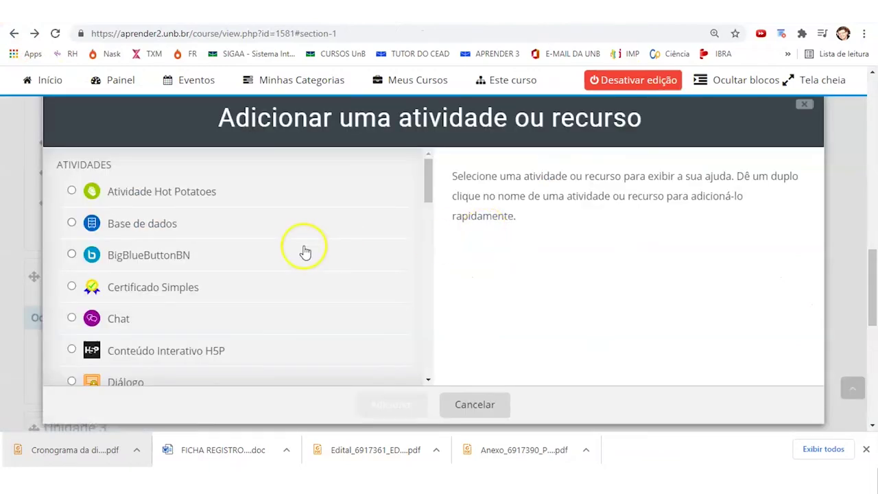
scroll(206, 278, down, 3)
click(117, 346)
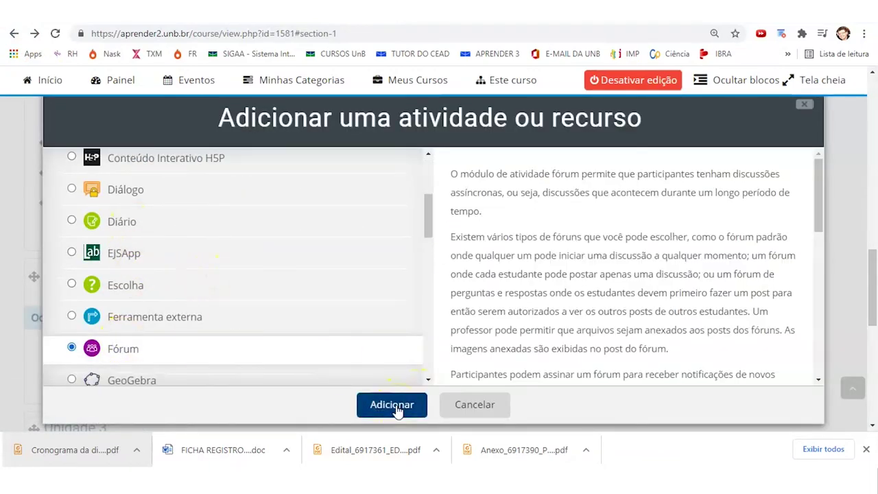
click(392, 406)
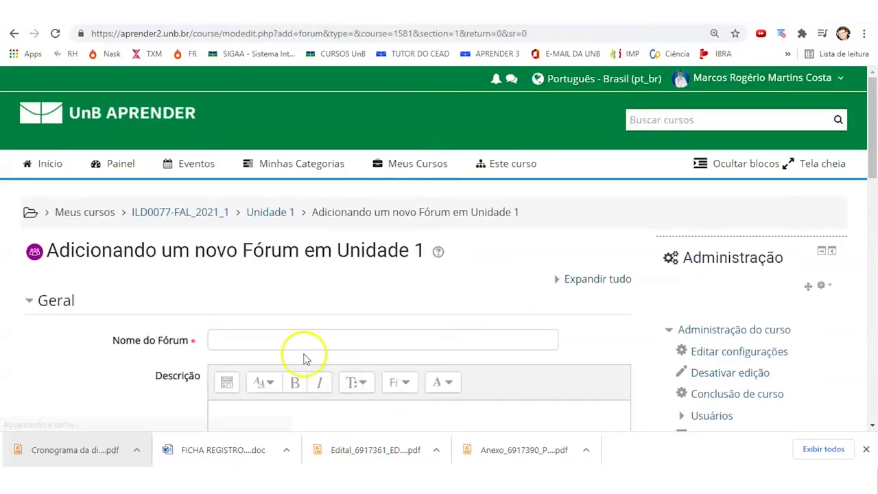
Step: Name the new forum "Fórum de discussão" and fill its description with the prepared discussion instructions and the activity table
click(294, 340)
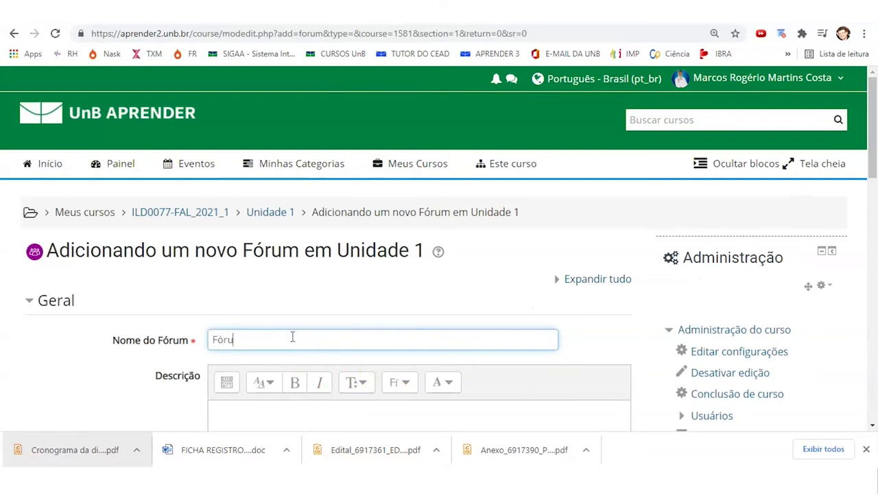
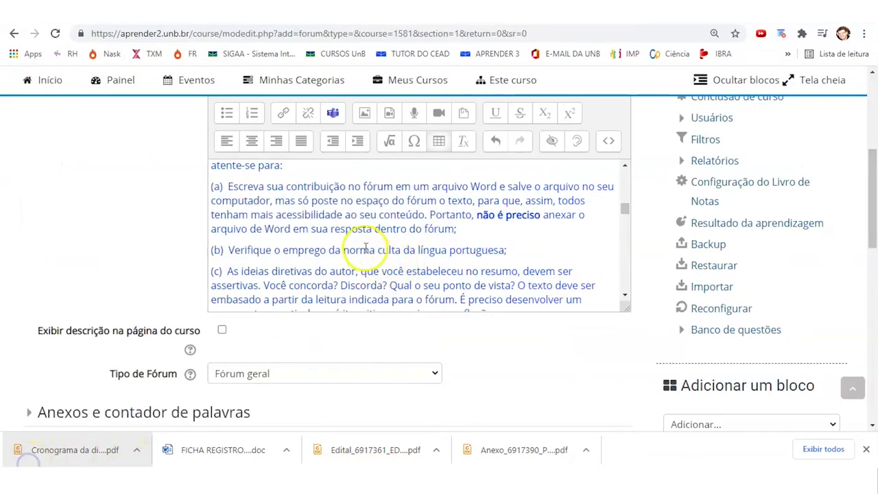
scroll(363, 240, up, 10)
scroll(369, 236, up, 3)
drag(214, 172, 372, 347)
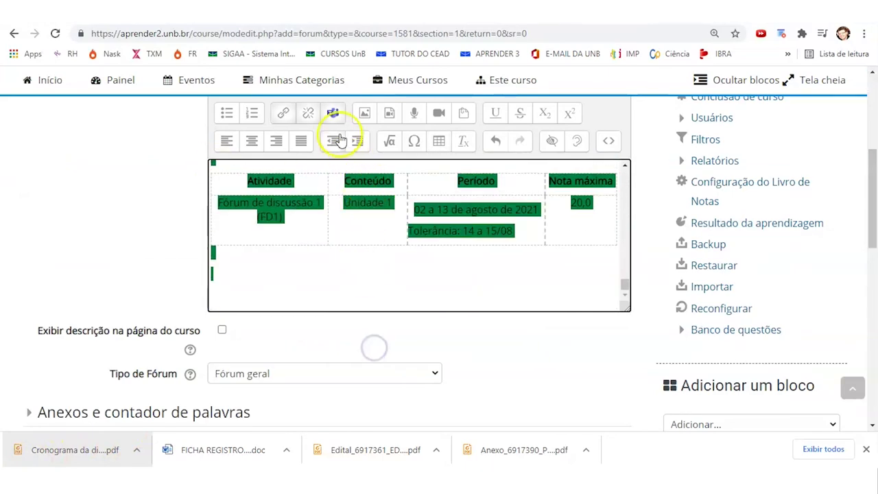
scroll(336, 153, up, 1)
scroll(340, 157, up, 1)
click(403, 370)
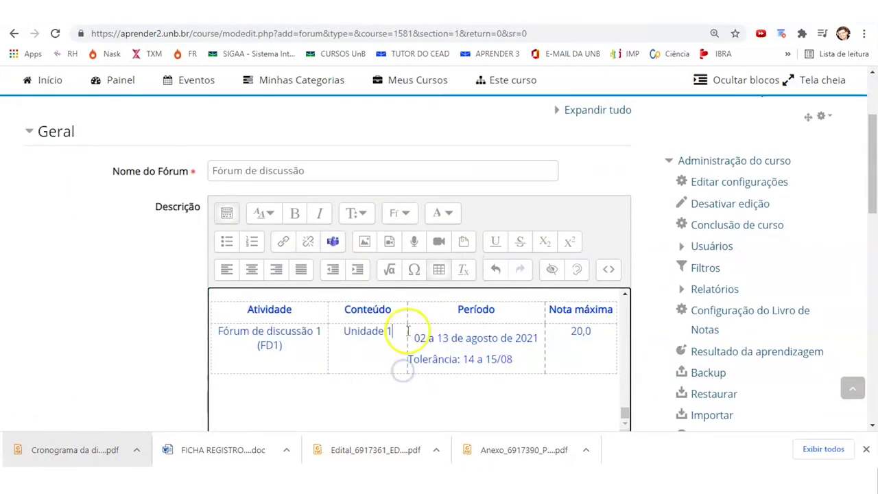
Step: Examine the references, reading guidance and list of concepts in the discussion forum's description
scroll(407, 331, up, 10)
scroll(408, 331, down, 4)
scroll(408, 330, up, 4)
scroll(398, 328, down, 2)
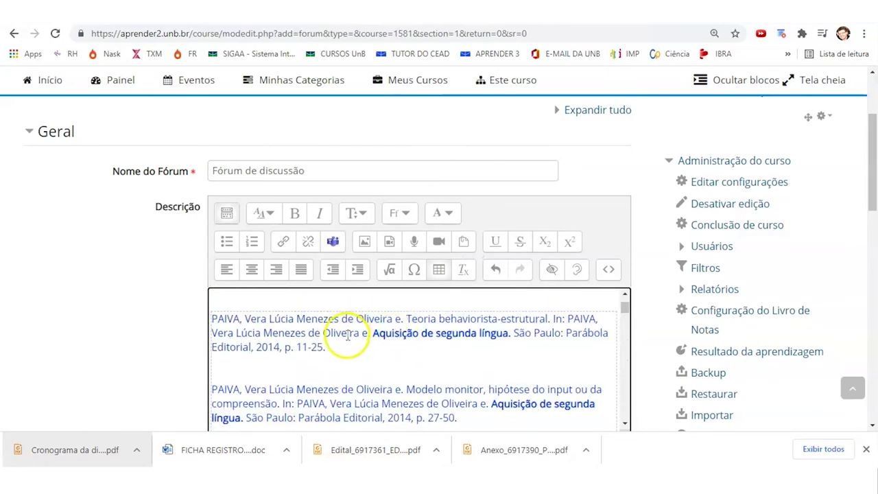
scroll(347, 334, down, 3)
scroll(344, 319, up, 2)
scroll(344, 319, down, 6)
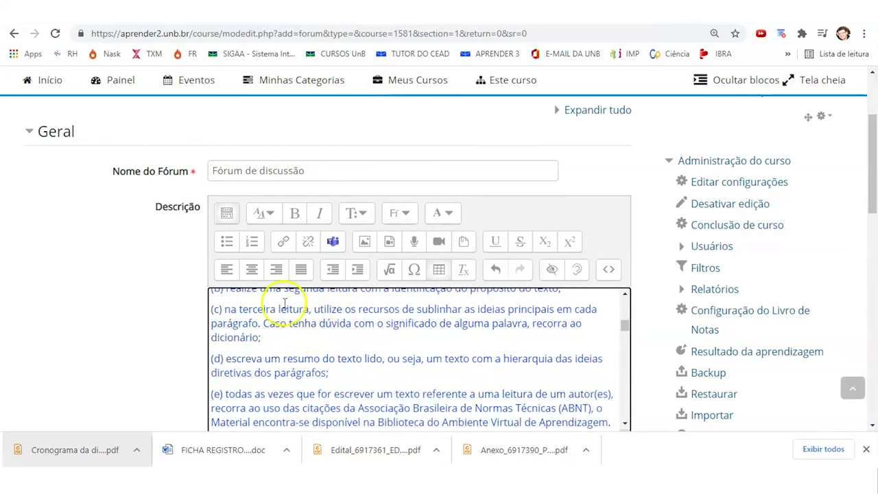
scroll(274, 337, down, 7)
scroll(275, 343, down, 6)
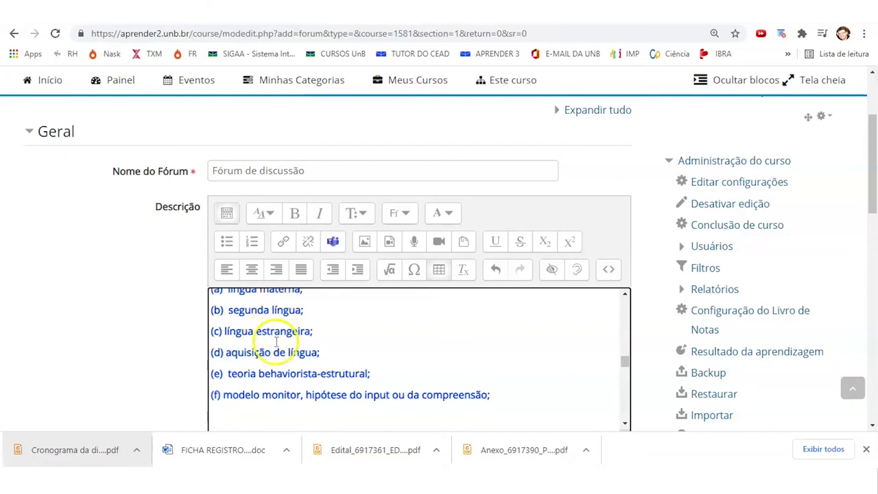
scroll(266, 404, down, 2)
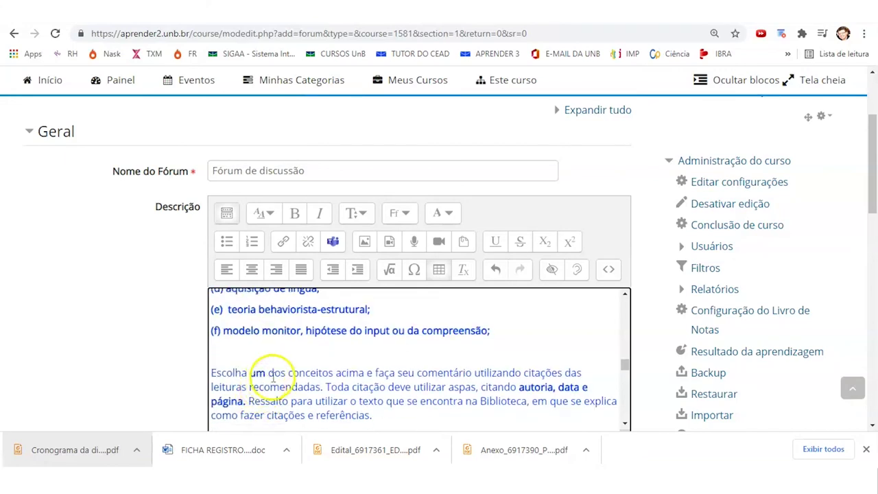
Step: Examine the citation rules, participation criteria, scoring table and activity period at the end of the discussion forum's description
scroll(269, 377, down, 2)
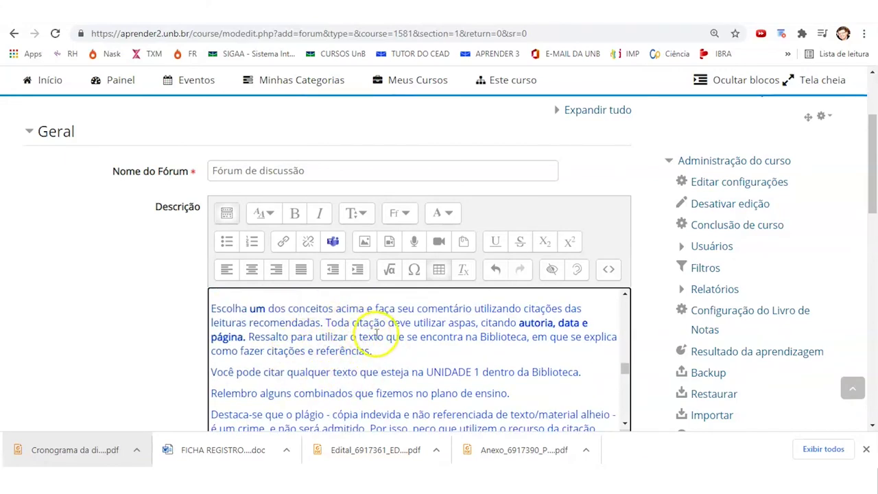
scroll(376, 335, down, 6)
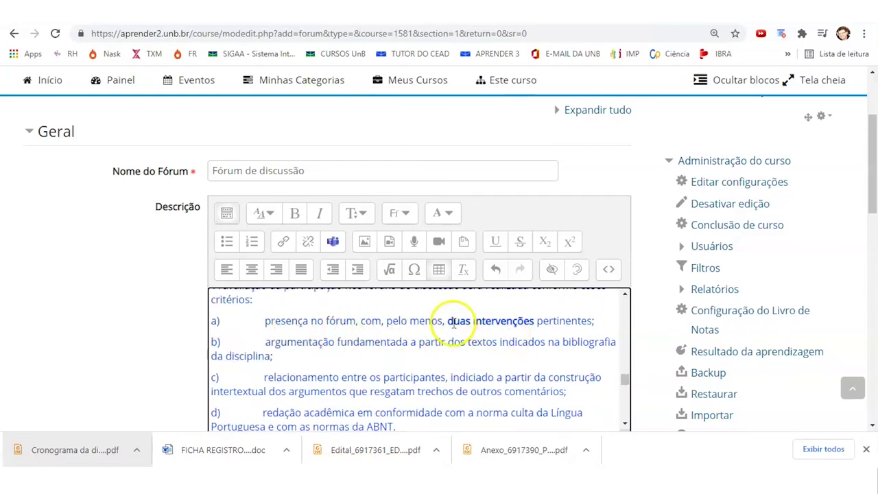
scroll(526, 323, down, 9)
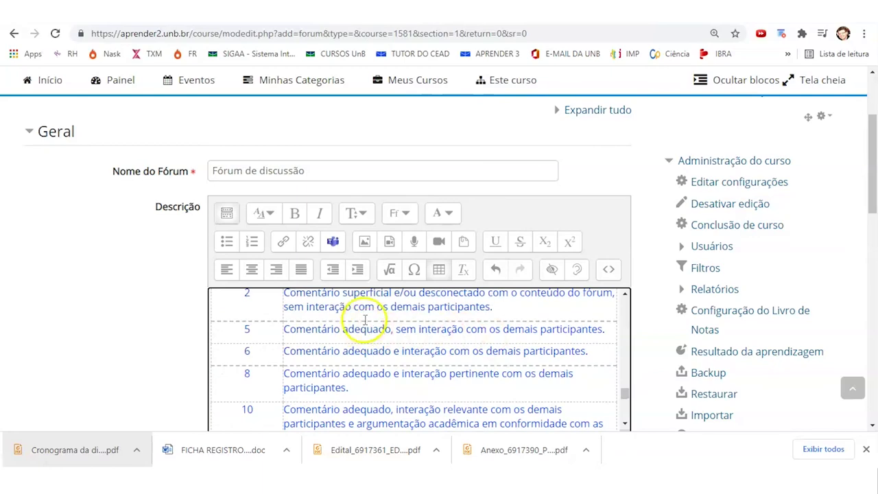
scroll(369, 317, up, 2)
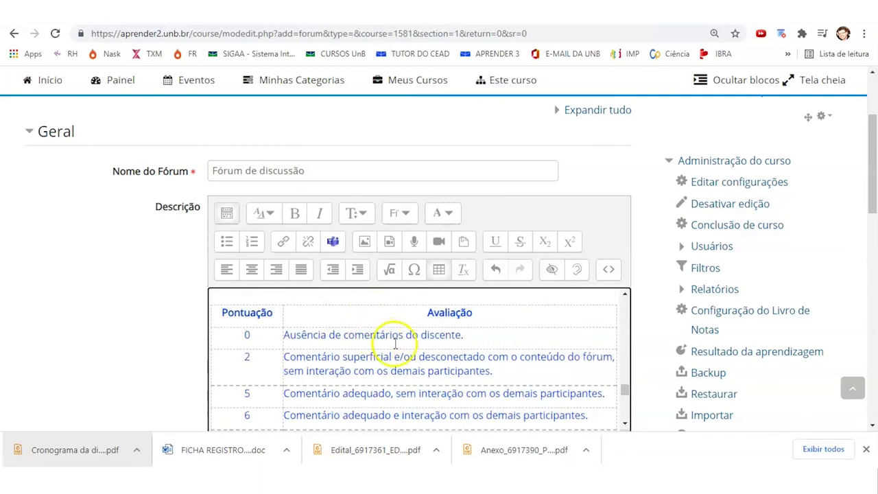
scroll(395, 344, down, 6)
scroll(396, 345, down, 2)
scroll(396, 346, up, 2)
scroll(396, 346, down, 4)
scroll(396, 345, up, 2)
scroll(446, 349, down, 2)
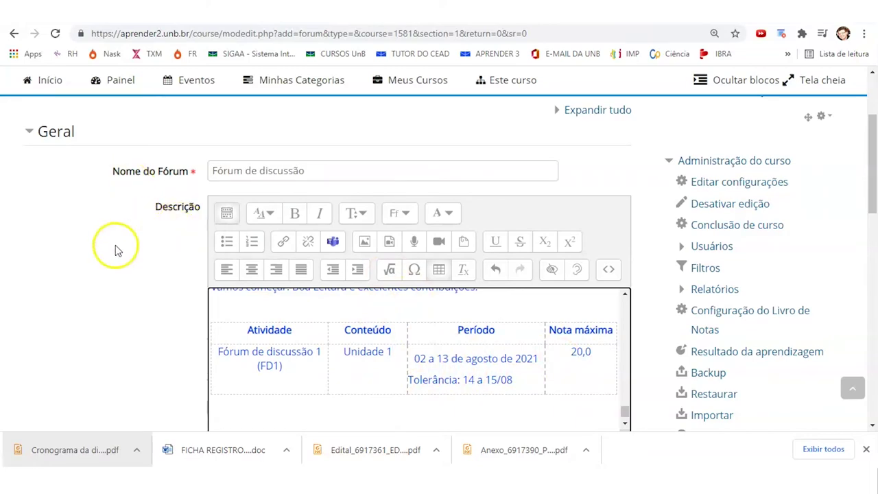
Step: Expand the forum's Nota settings and keep the grade category as Não categorizado
scroll(115, 251, down, 5)
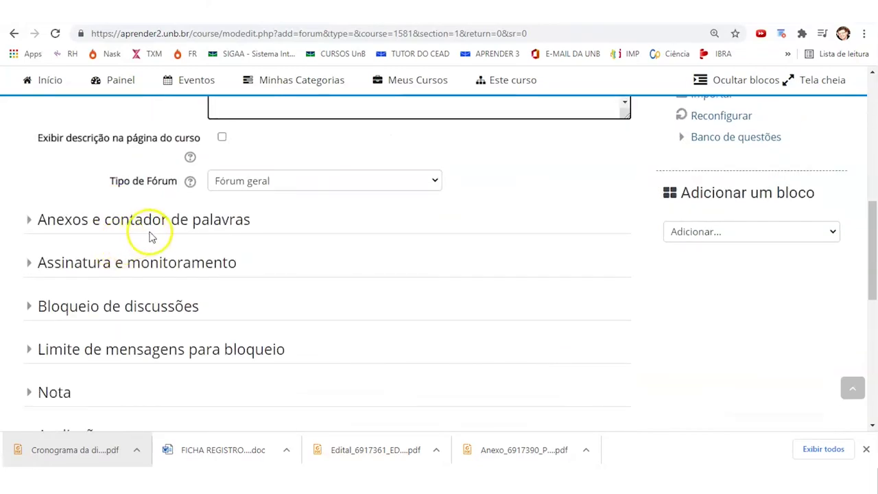
scroll(199, 255, down, 1)
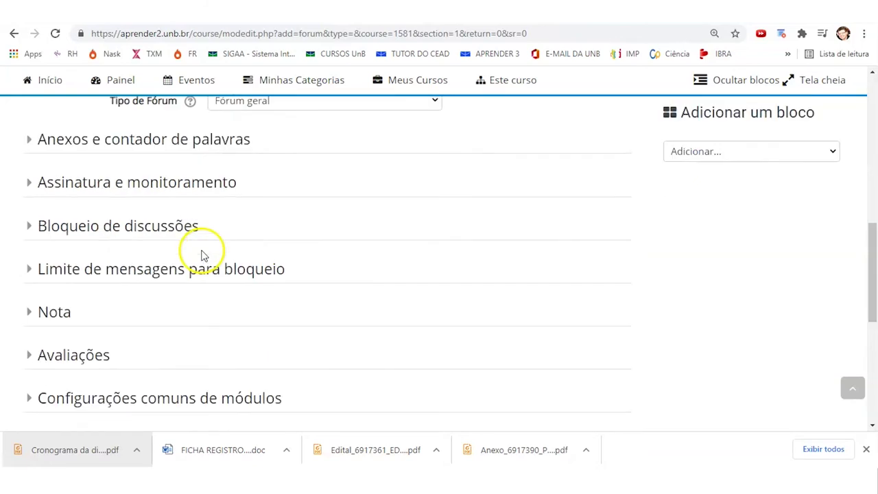
scroll(203, 255, down, 1)
click(31, 264)
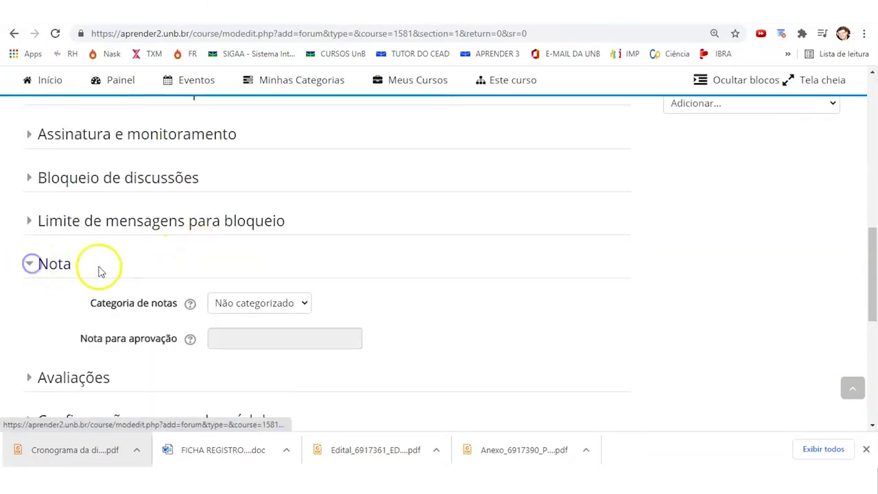
click(291, 303)
click(251, 320)
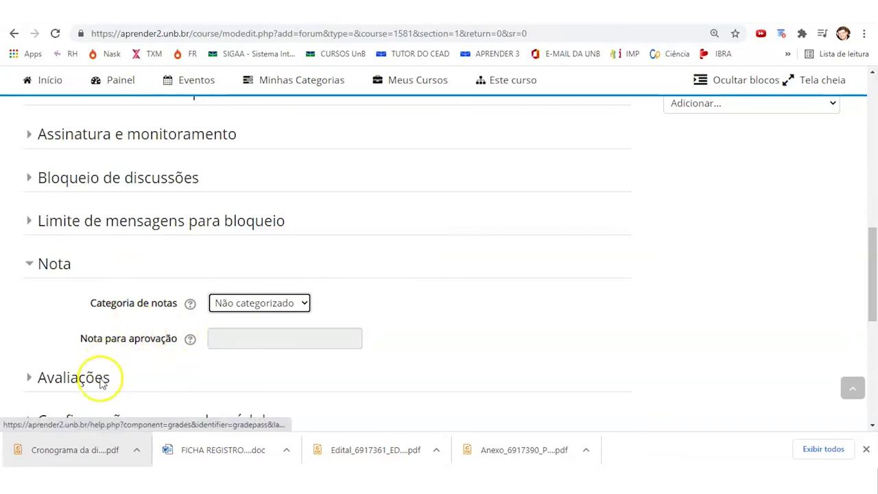
Step: In the Avaliações settings, set the aggregate type to Contagem das avaliações and the maximum grade to 20 points
scroll(62, 206, down, 3)
click(61, 171)
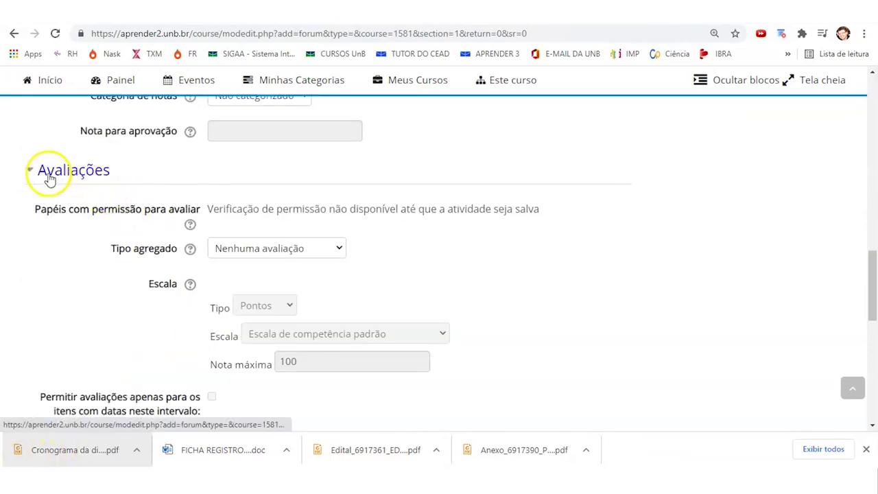
click(327, 256)
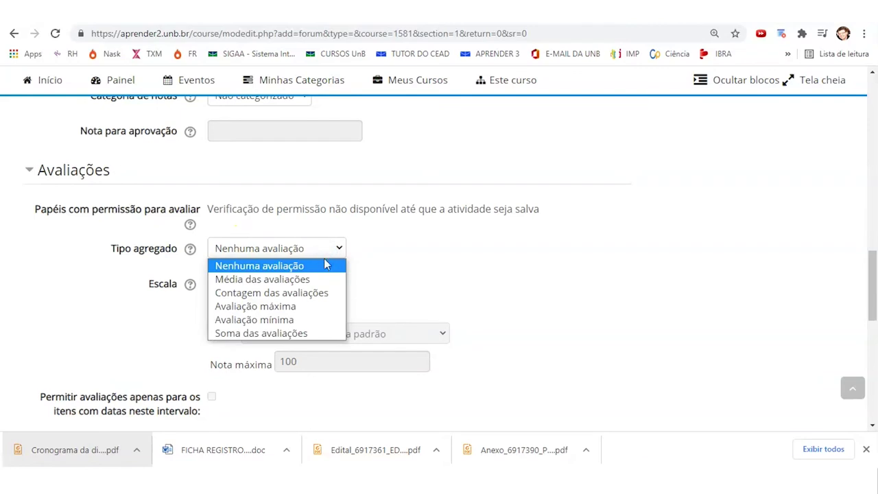
click(310, 293)
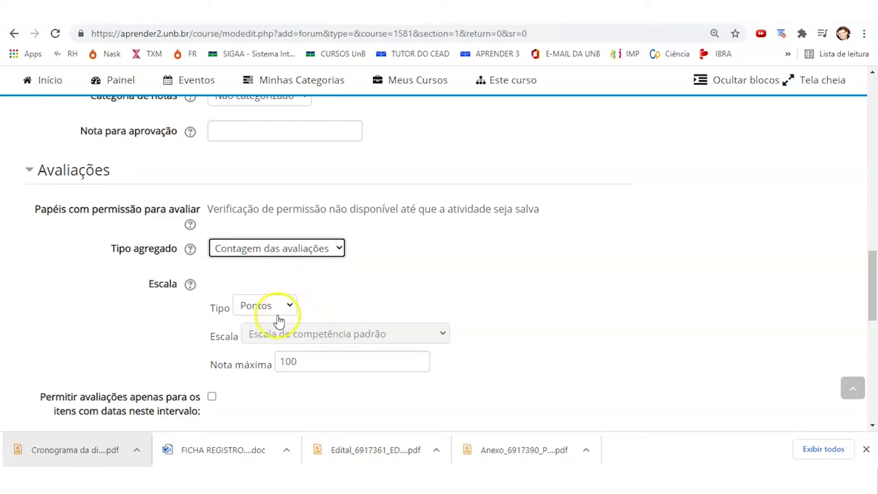
click(300, 359)
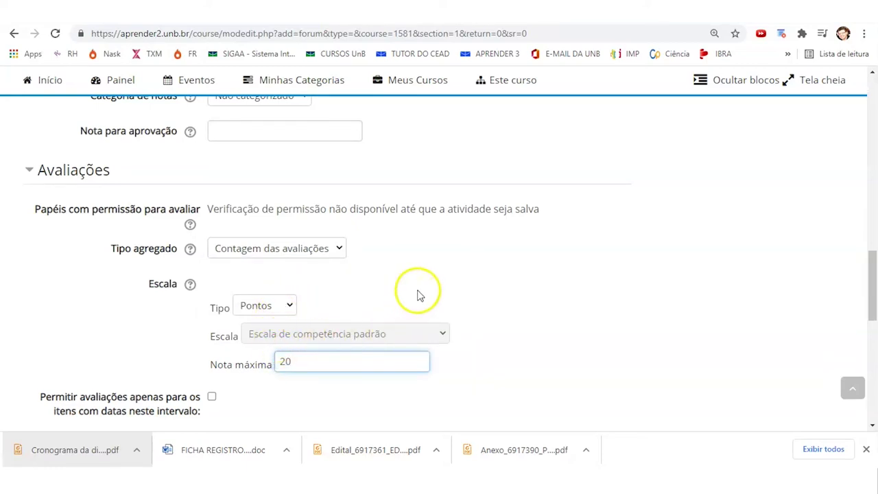
Step: Restrict ratings to items dated within an interval and check the forum period in the description's activity table
scroll(420, 295, down, 3)
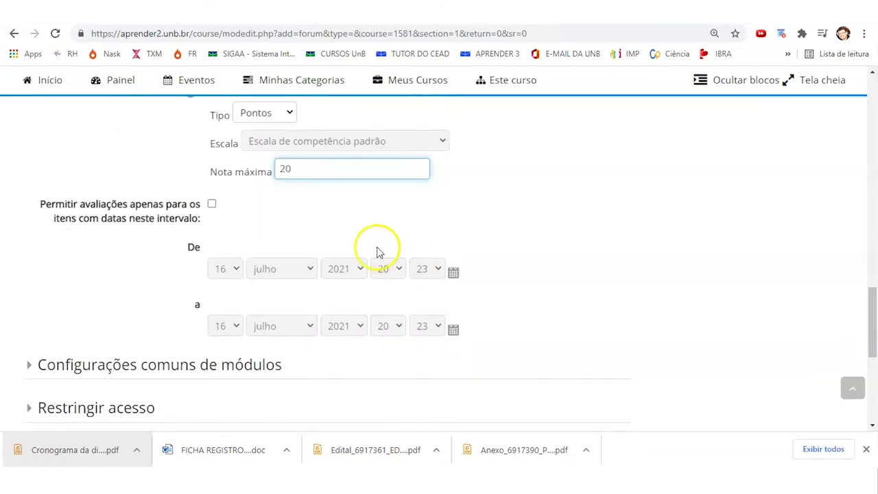
click(215, 205)
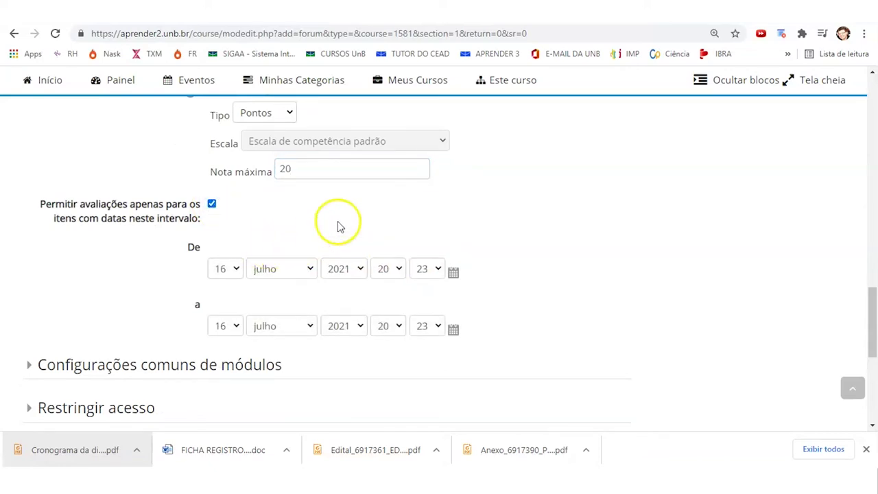
scroll(386, 235, up, 12)
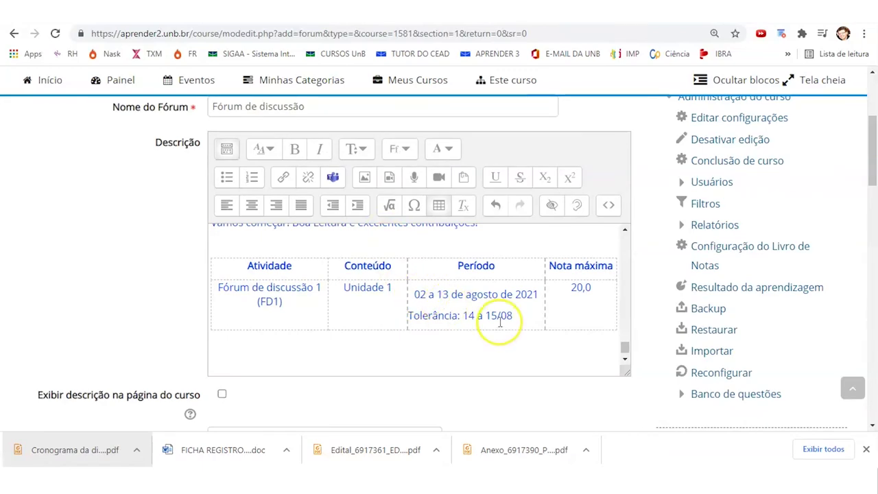
scroll(500, 322, down, 12)
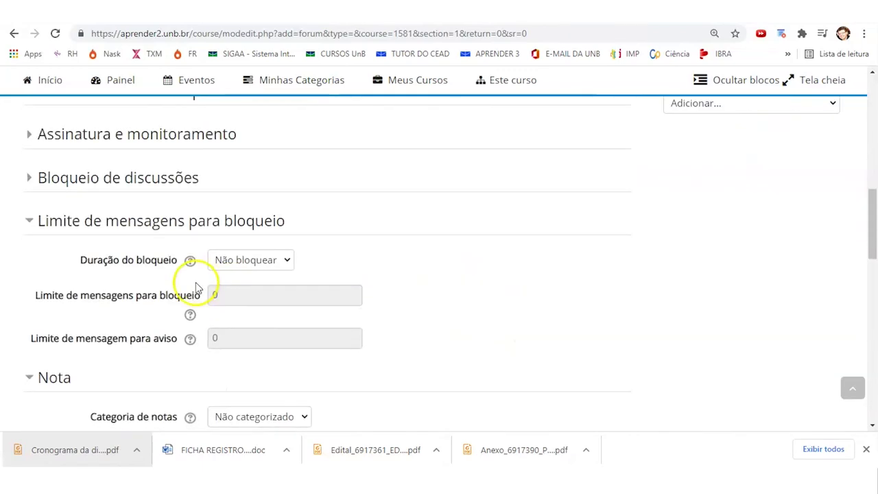
scroll(212, 281, down, 2)
scroll(240, 227, up, 1)
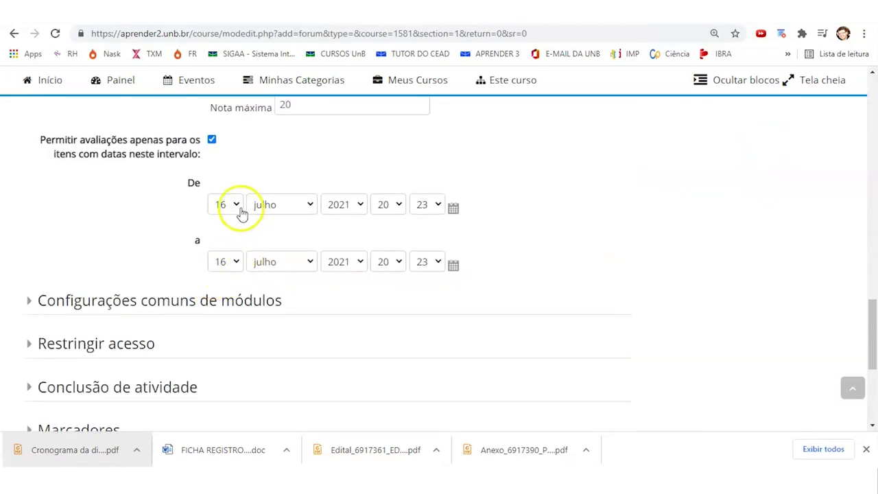
Step: Set the start of the rating interval to 2 agosto 2021 at 00:00
click(233, 203)
click(227, 237)
click(281, 204)
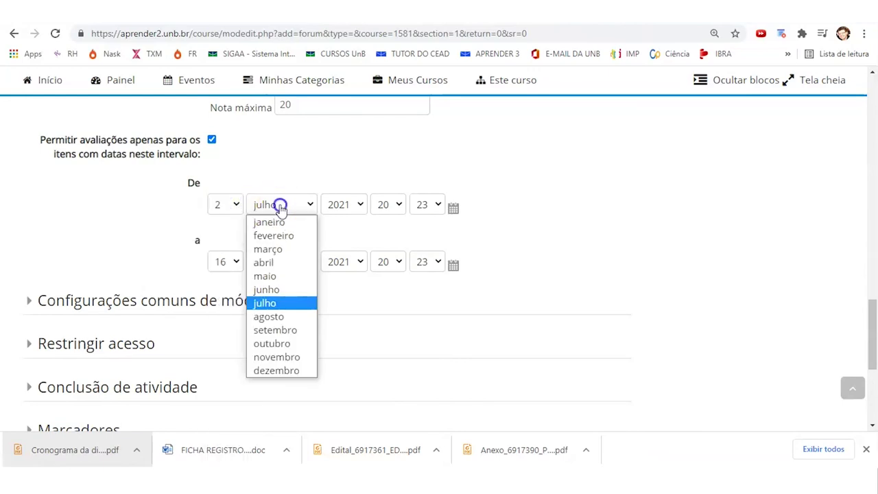
click(278, 317)
click(393, 206)
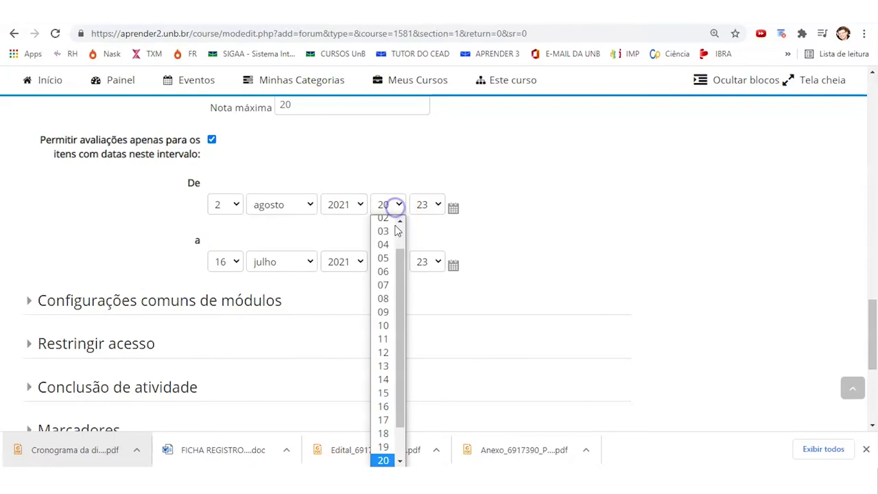
drag(405, 254, 401, 229)
click(397, 223)
click(429, 206)
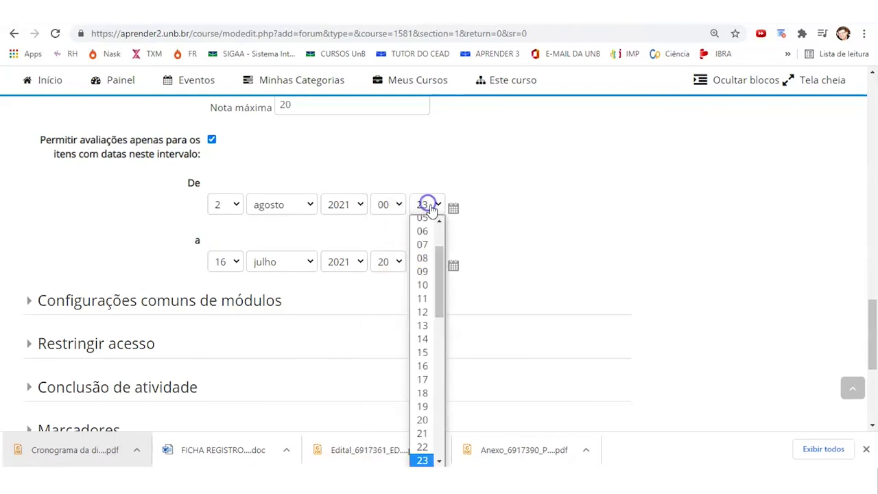
drag(441, 253, 435, 222)
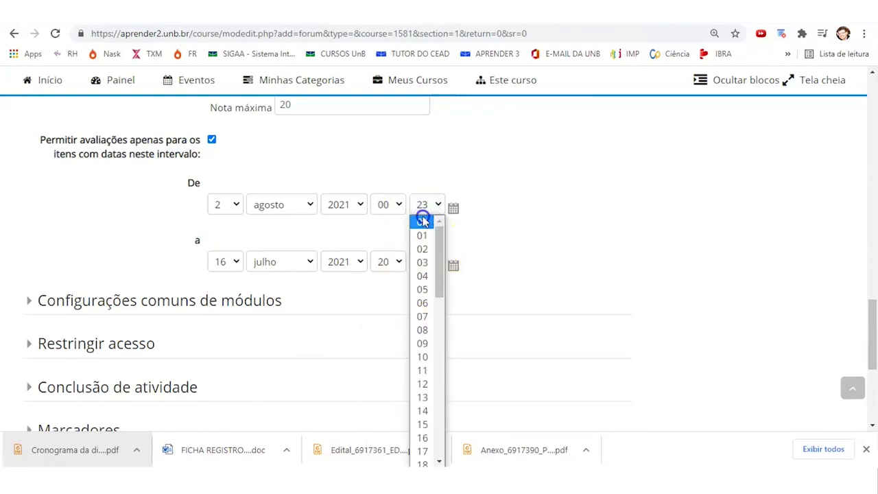
click(421, 220)
Step: Set the end of the rating interval to 15 agosto 2021 at 23:59
click(235, 265)
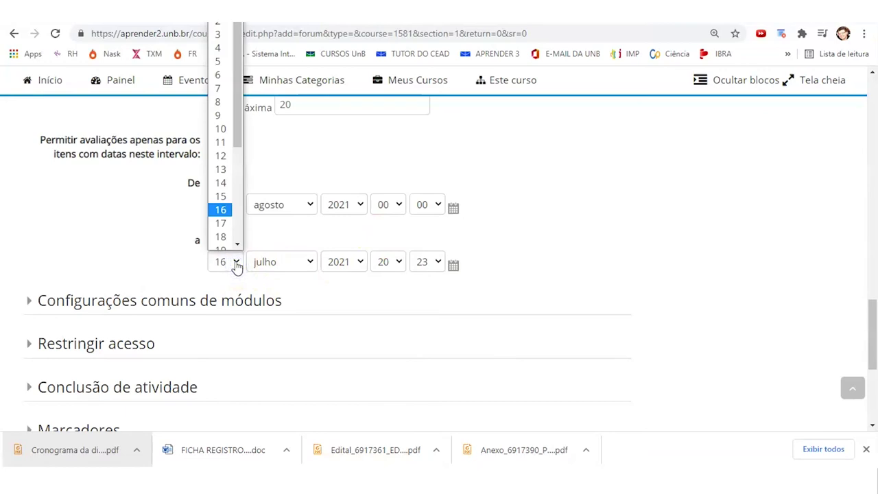
click(228, 198)
click(284, 255)
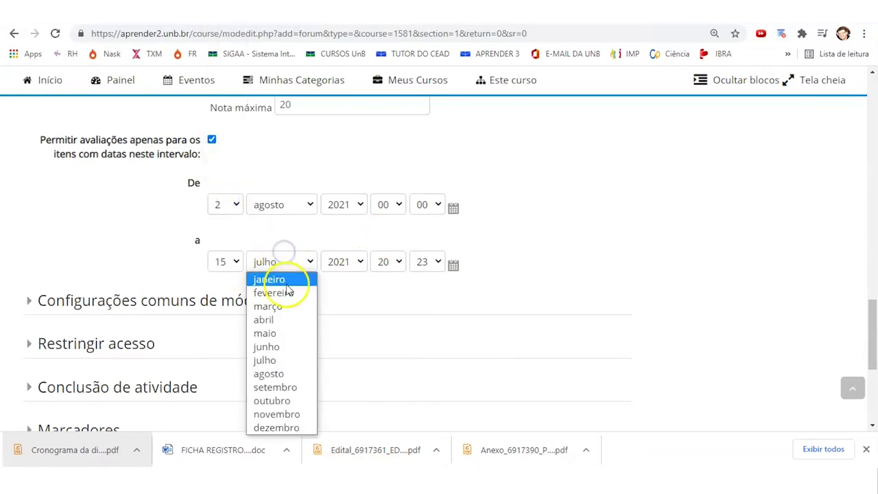
click(273, 372)
click(388, 266)
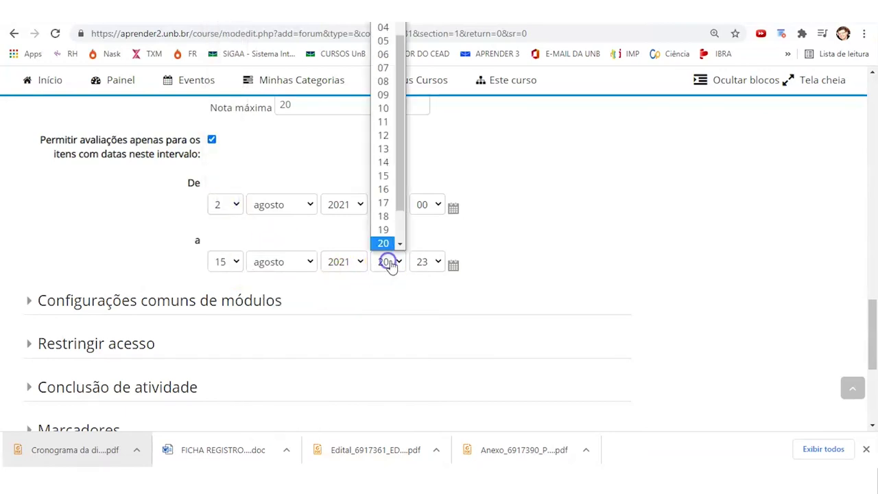
scroll(395, 206, down, 1)
click(386, 244)
click(423, 264)
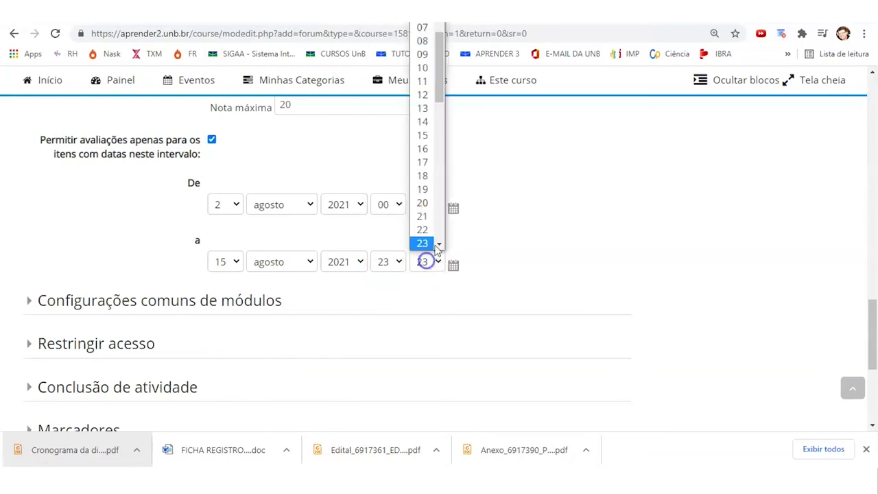
drag(442, 47, 431, 263)
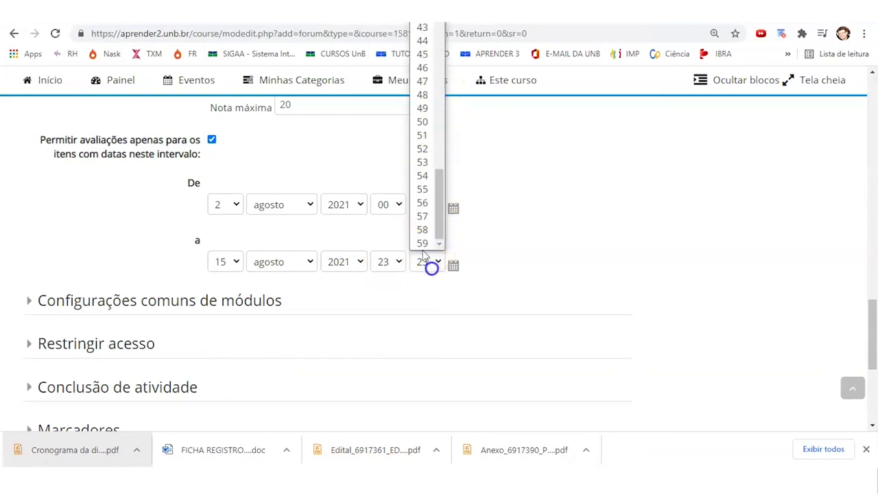
click(421, 242)
Step: Change the ratings' aggregate type to Soma das avaliações, then save the discussion forum and return to the course page
scroll(145, 257, down, 1)
scroll(161, 250, up, 3)
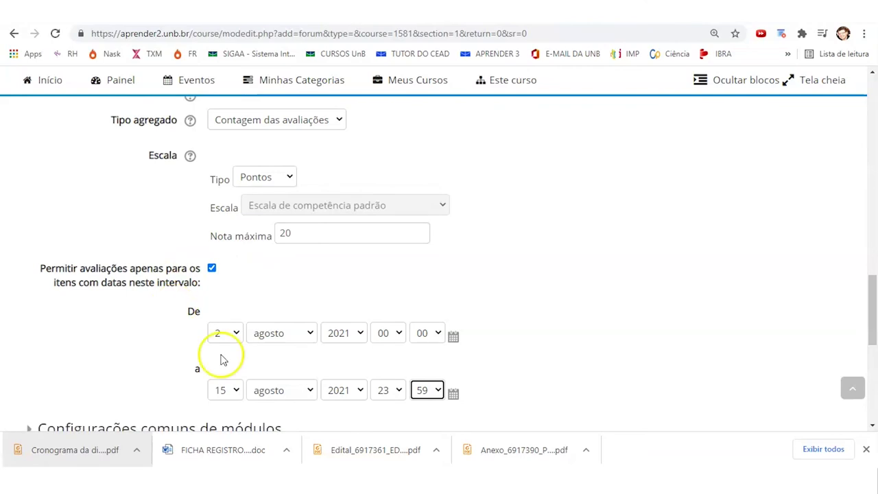
scroll(251, 236, up, 3)
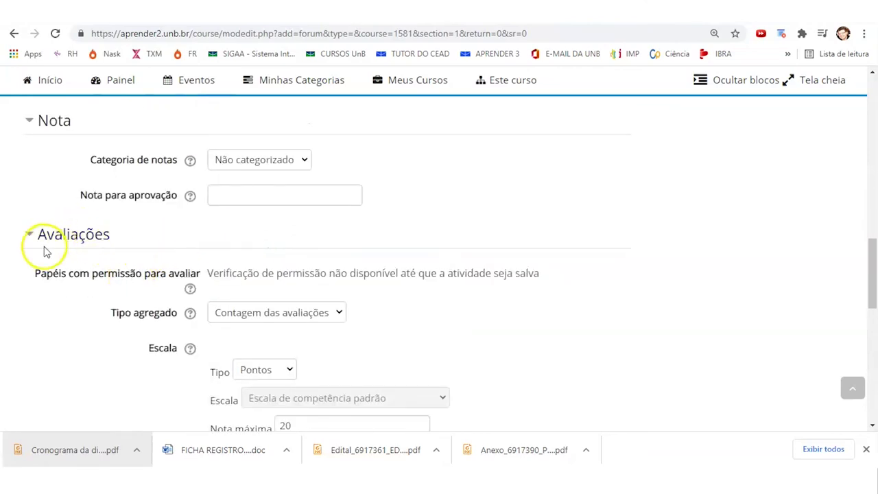
scroll(343, 355, down, 2)
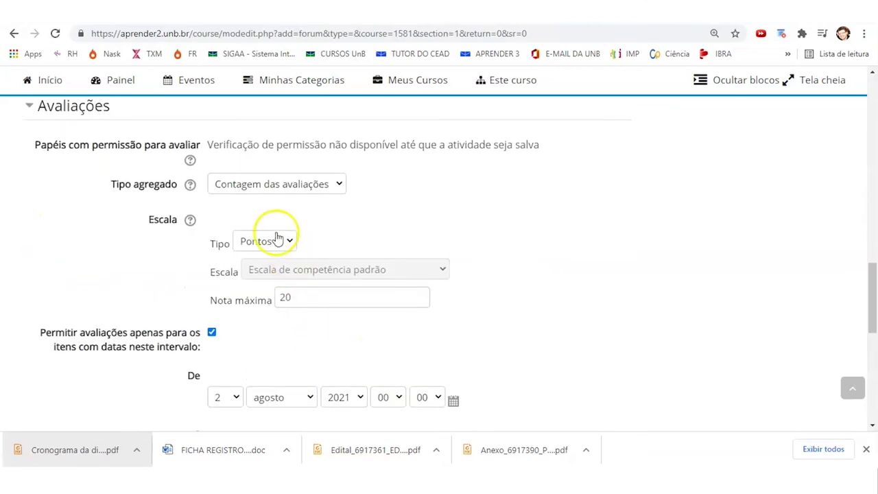
click(278, 191)
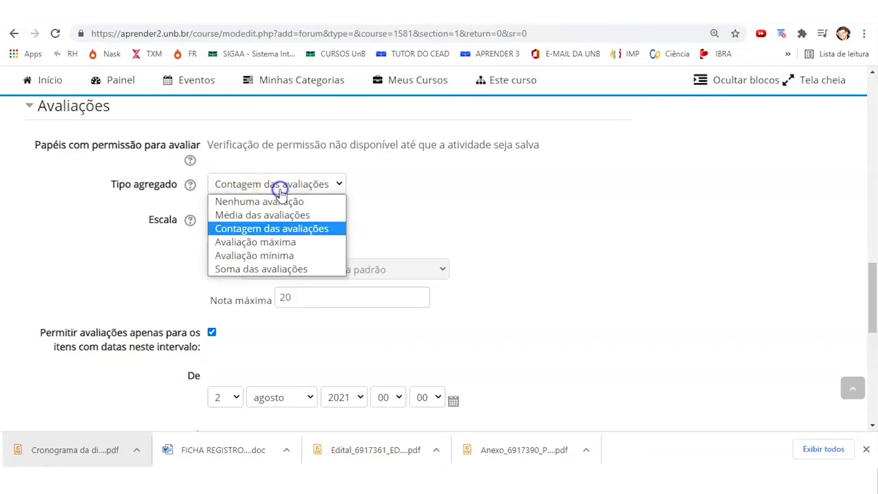
click(260, 269)
scroll(358, 237, down, 6)
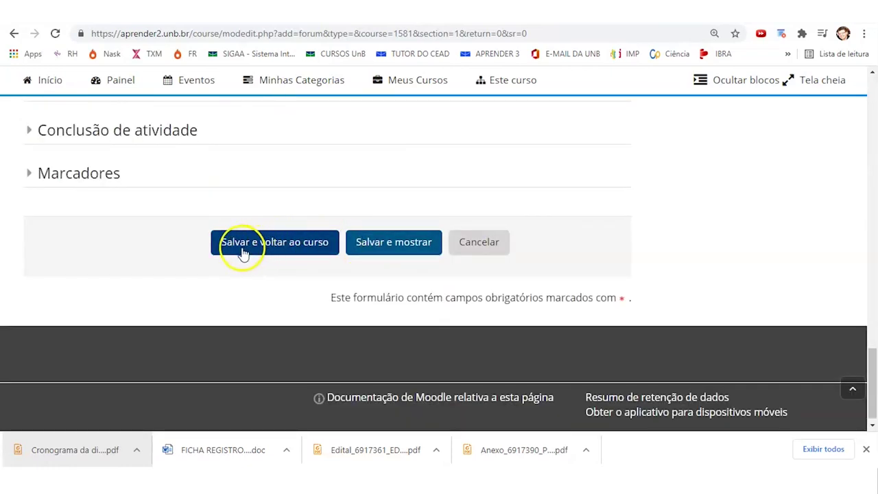
click(288, 251)
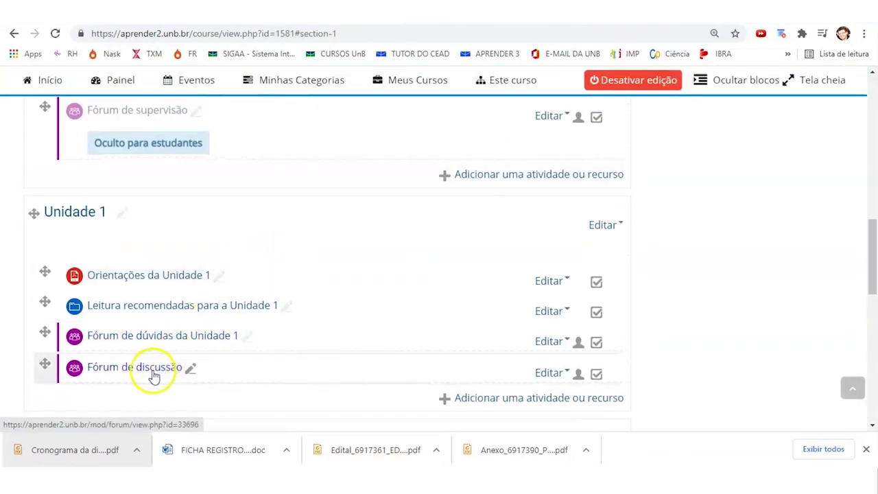
Step: Open the Unidade 1 discussion forum and review its instructions, participation criteria, scoring table and activity period table
click(124, 371)
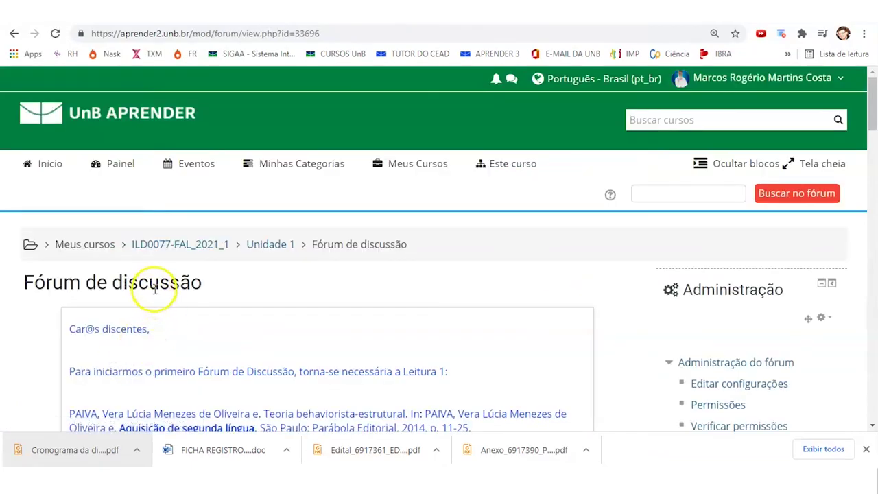
scroll(202, 290, down, 8)
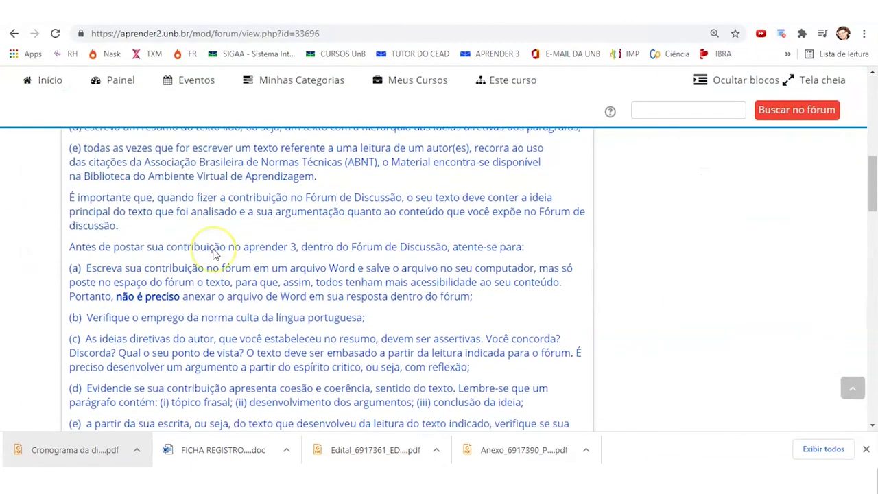
scroll(213, 254, down, 5)
scroll(200, 204, down, 8)
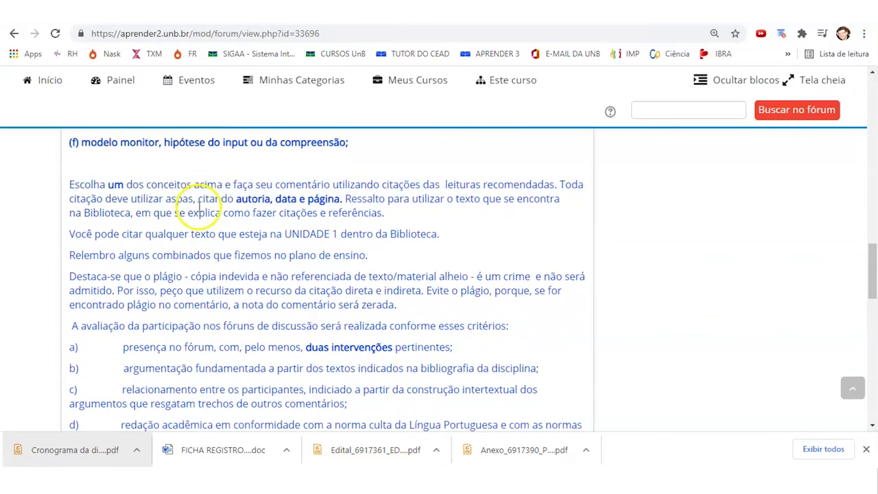
scroll(237, 243, down, 2)
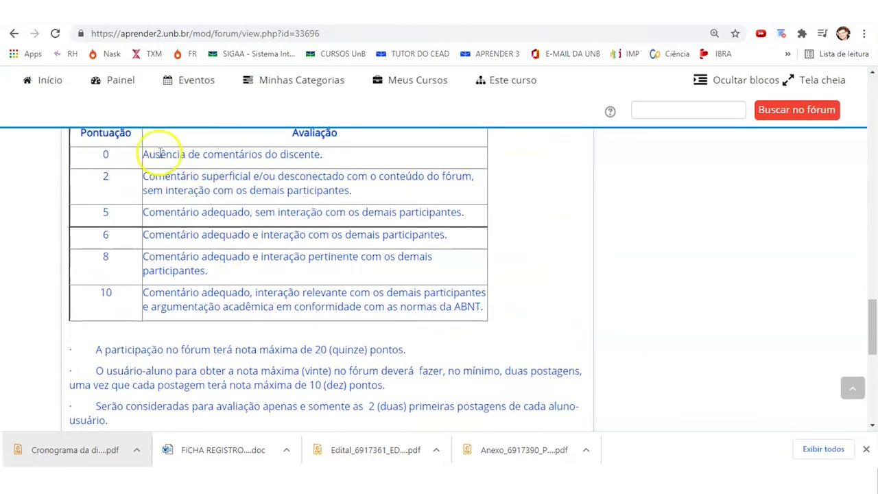
scroll(258, 312, down, 2)
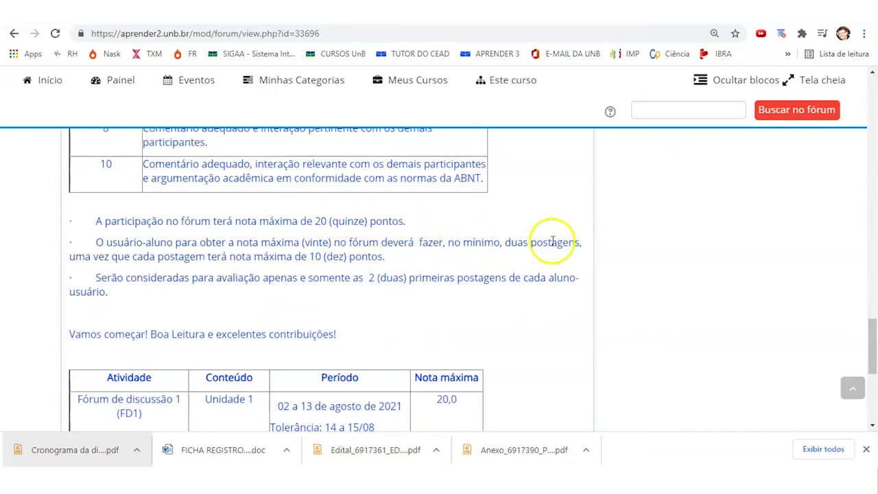
scroll(447, 284, down, 4)
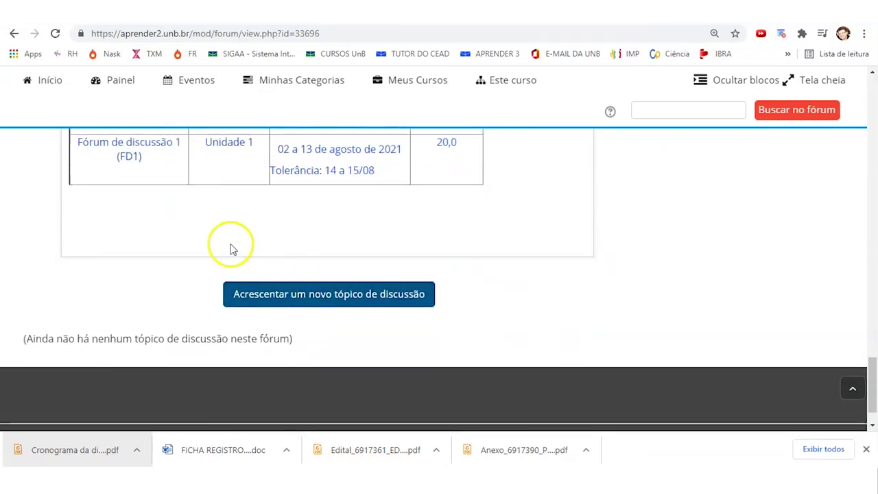
scroll(247, 244, up, 2)
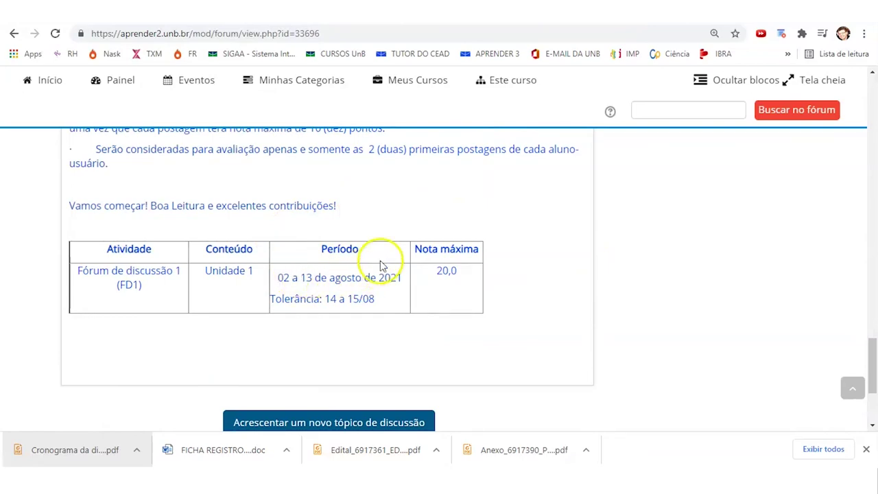
scroll(382, 266, down, 1)
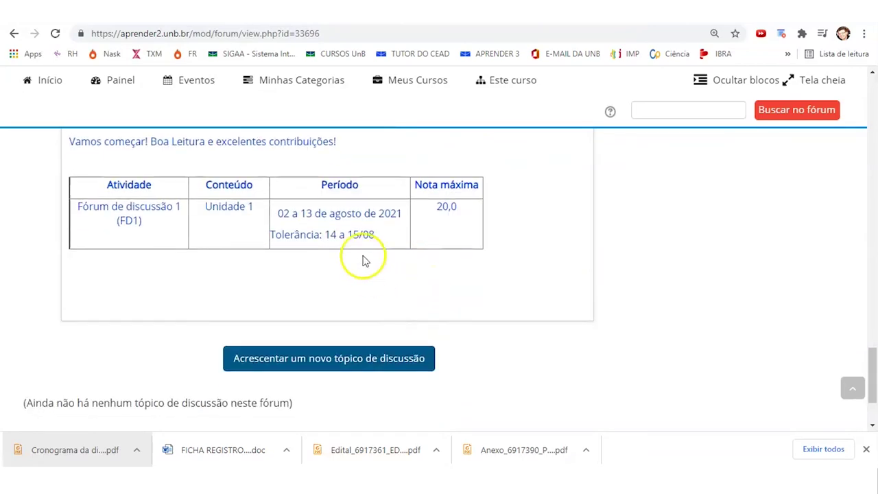
scroll(364, 247, up, 8)
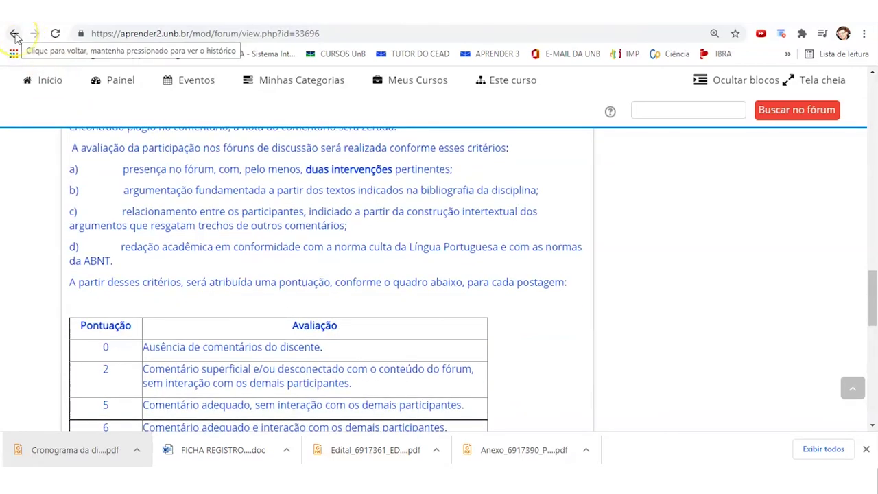
scroll(281, 180, up, 15)
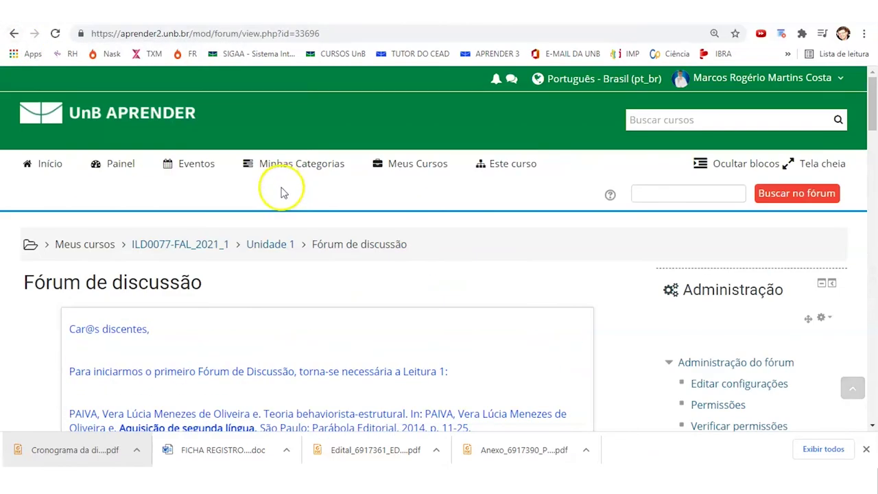
Step: Return to the ILD0077-FAL_2021_1 course page, look over its sections and open the course settings for editing
click(193, 241)
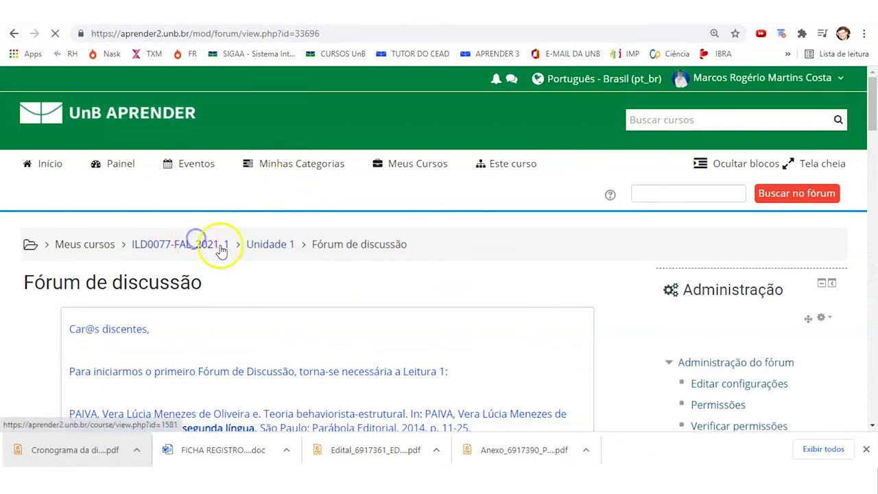
scroll(304, 270, down, 5)
scroll(310, 275, down, 20)
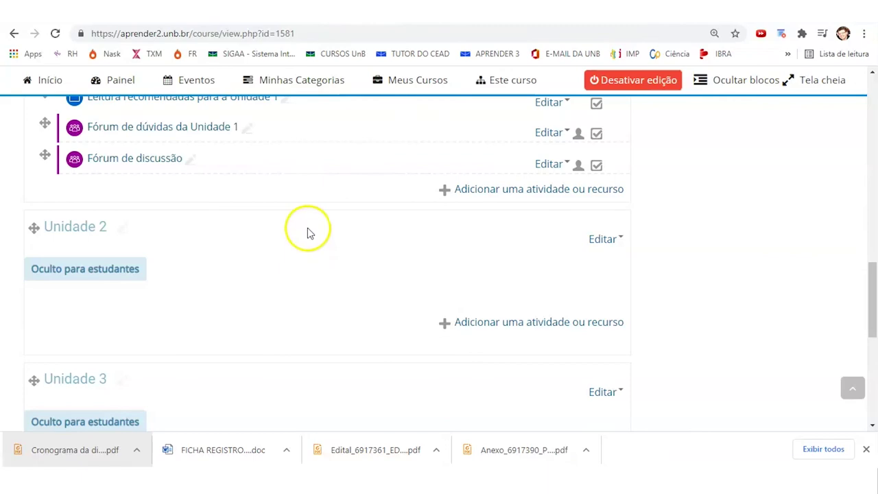
scroll(289, 277, up, 20)
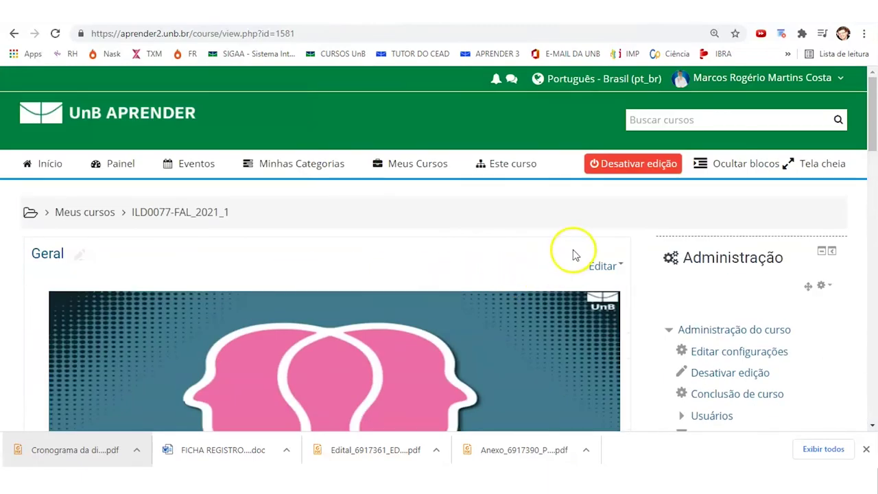
scroll(578, 251, down, 2)
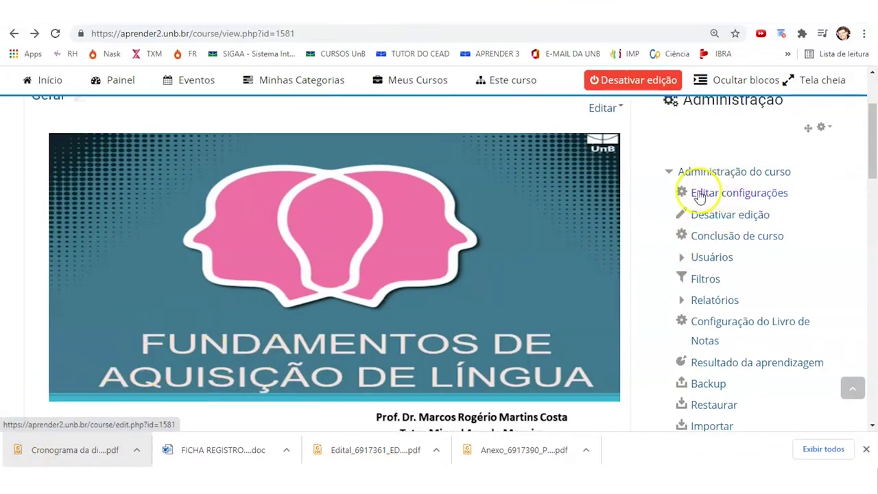
scroll(707, 195, up, 1)
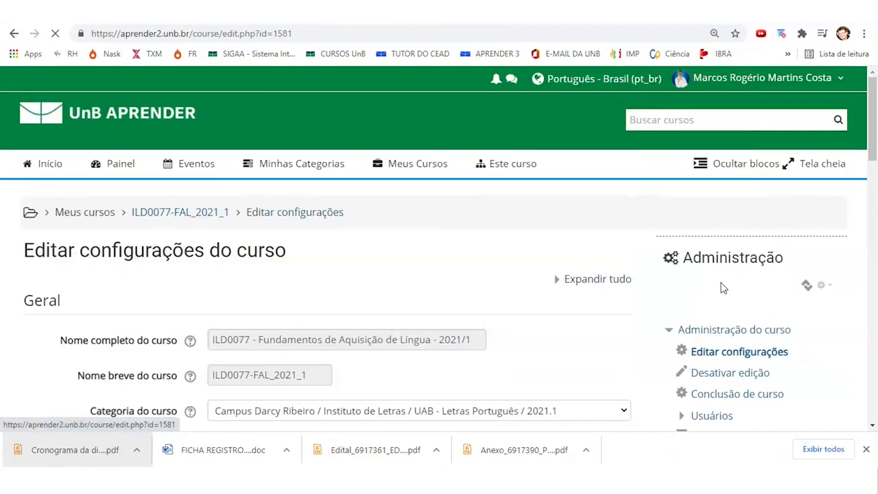
Step: Paste the copied syllabus topics and learning objectives into the course summary (Sumário do curso)
scroll(432, 269, down, 4)
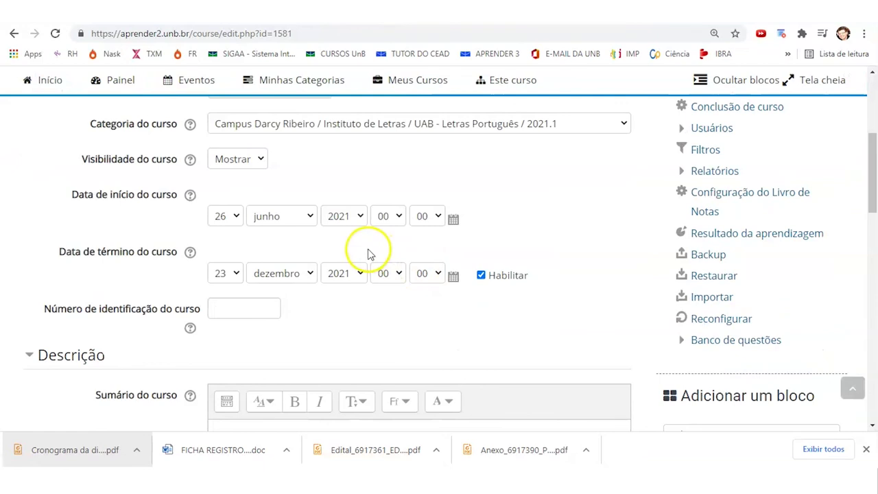
scroll(330, 298, down, 2)
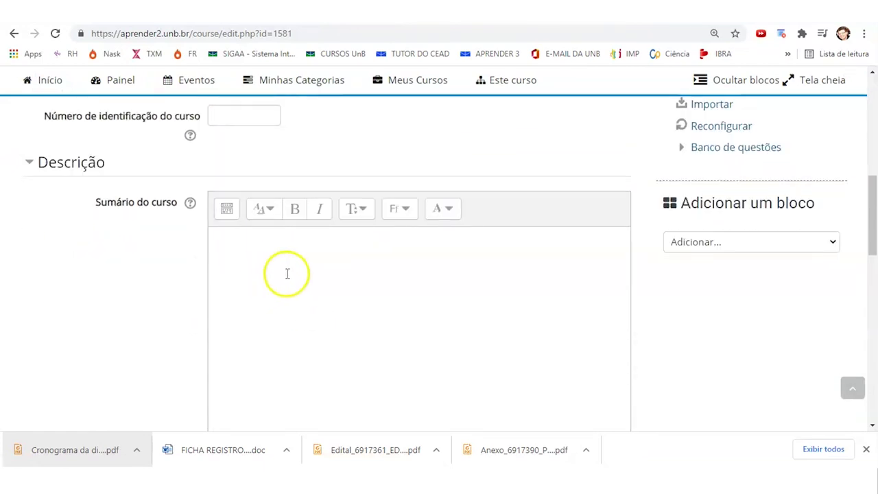
scroll(278, 237, down, 1)
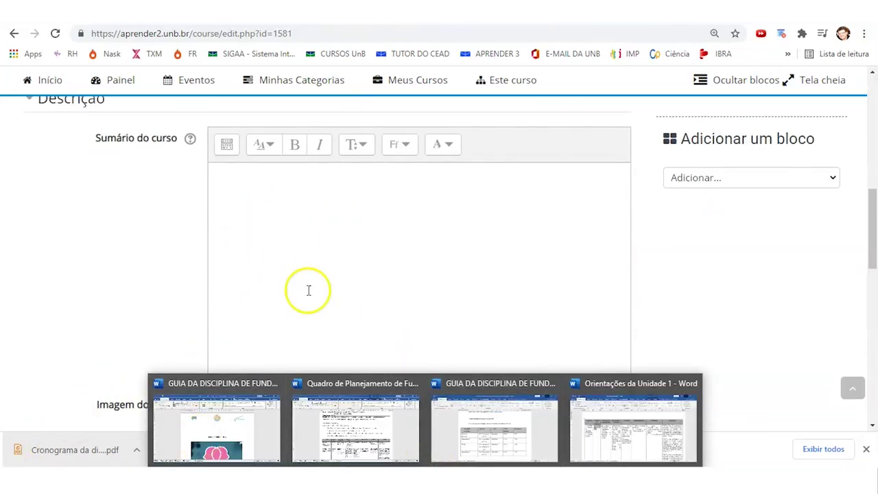
click(269, 184)
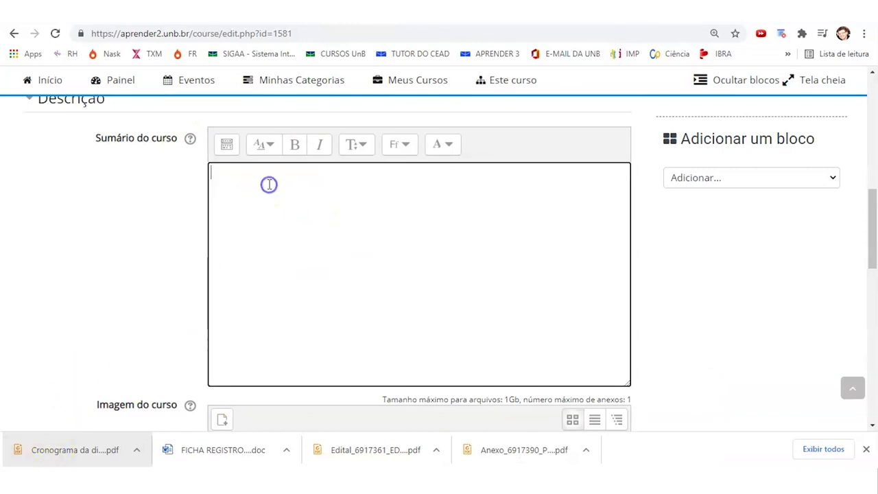
key(ctrl+v)
scroll(353, 234, down, 8)
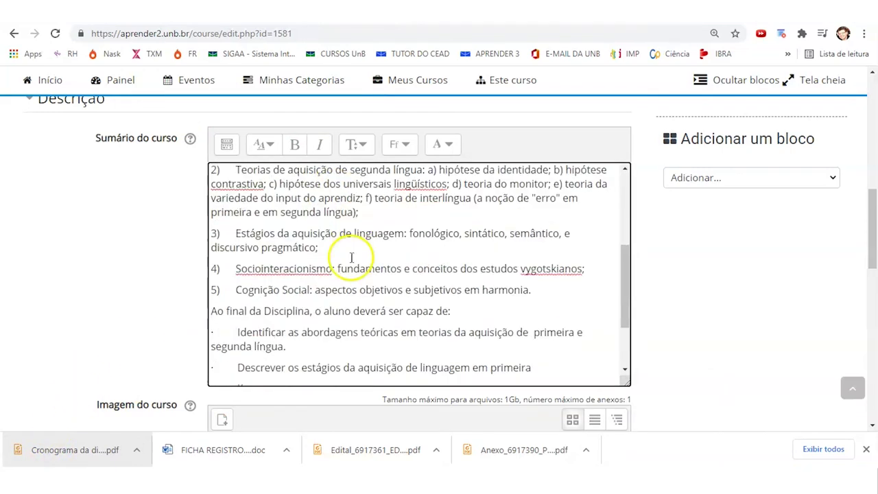
scroll(328, 278, down, 4)
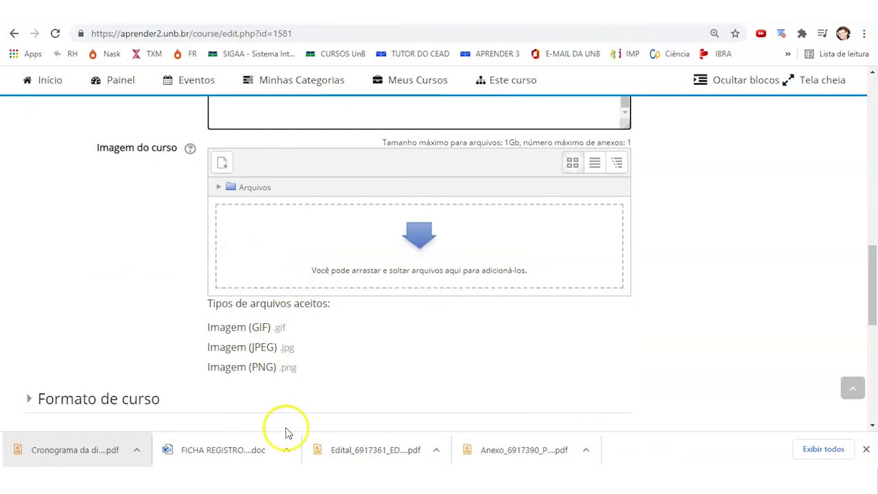
Step: Find capa.jpg in the course material folders and add it as the course image
mouse_move(340, 473)
click(400, 441)
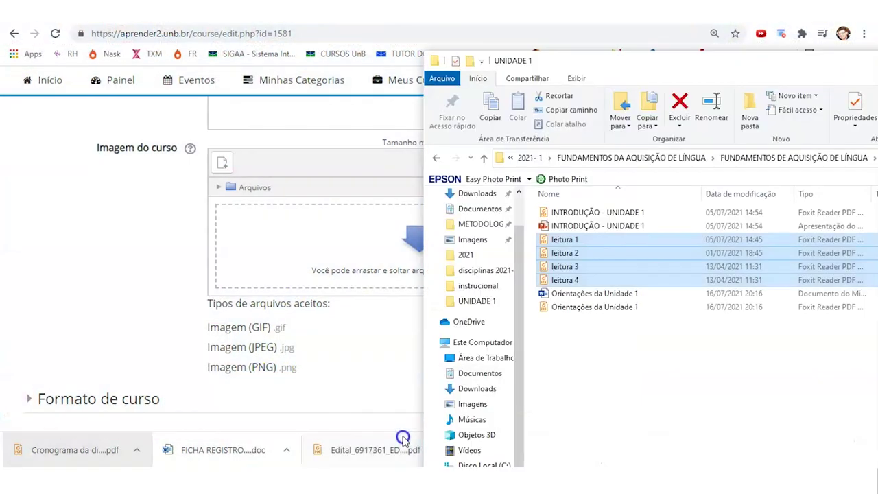
click(436, 159)
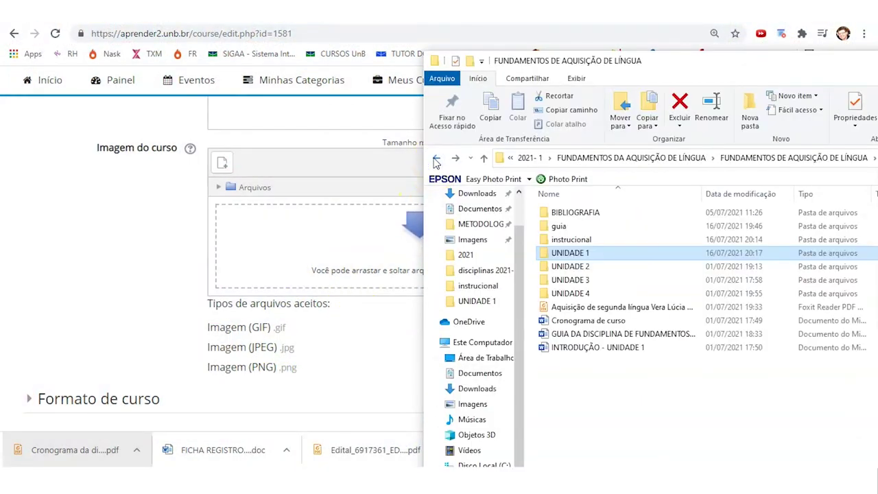
click(437, 159)
drag(559, 253, 305, 257)
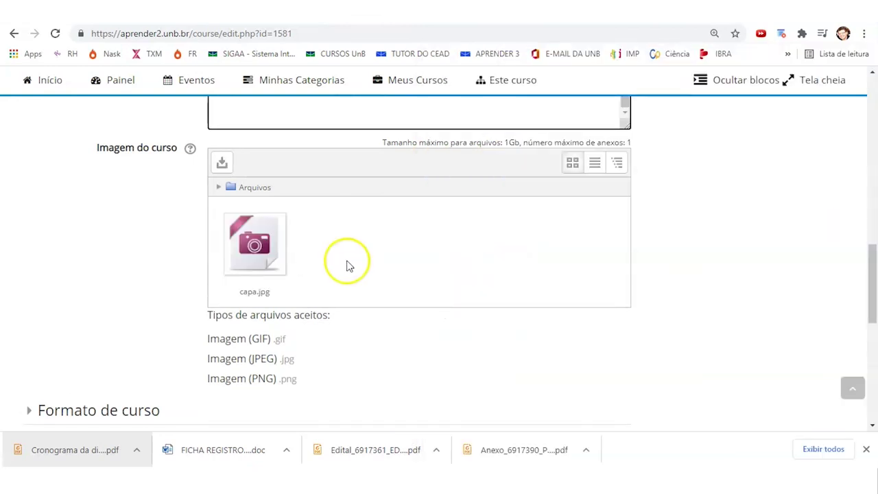
Step: Expand the course format settings and change the format to Formato grade
scroll(168, 231, down, 2)
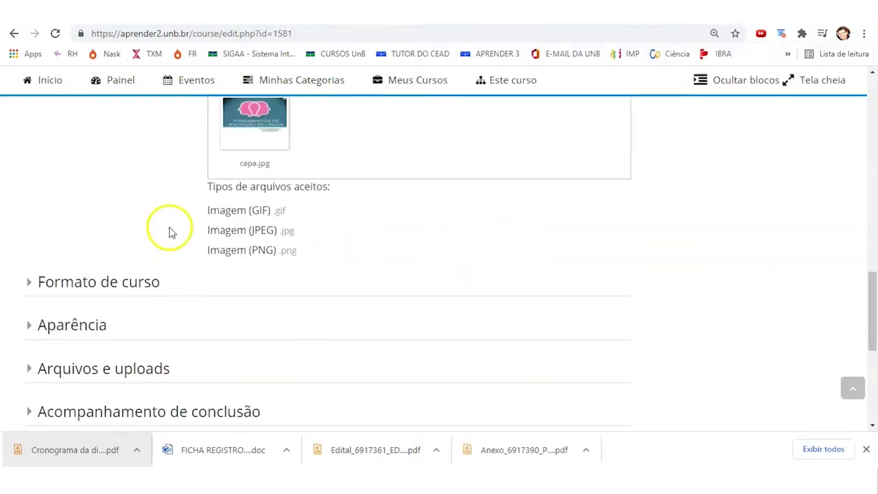
scroll(172, 231, down, 1)
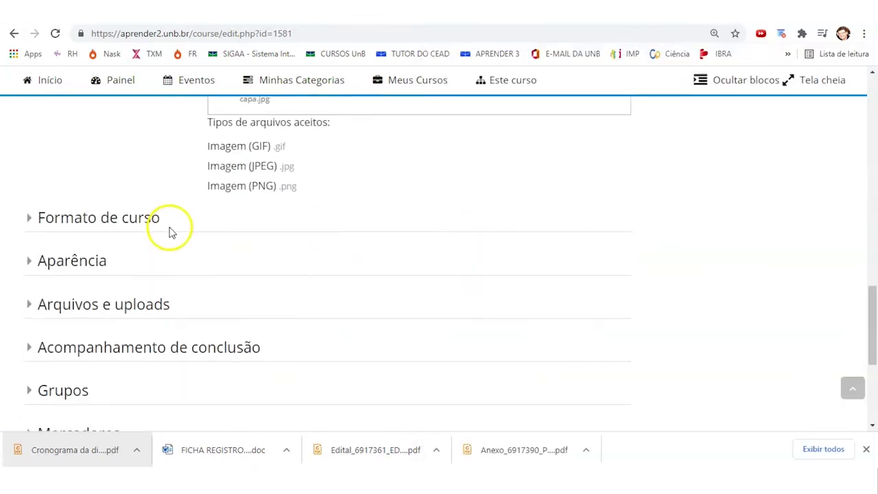
click(80, 220)
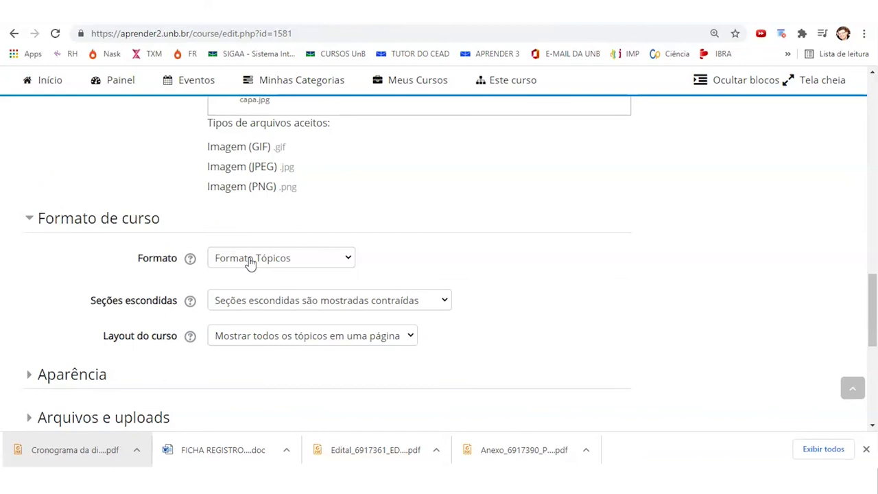
click(251, 265)
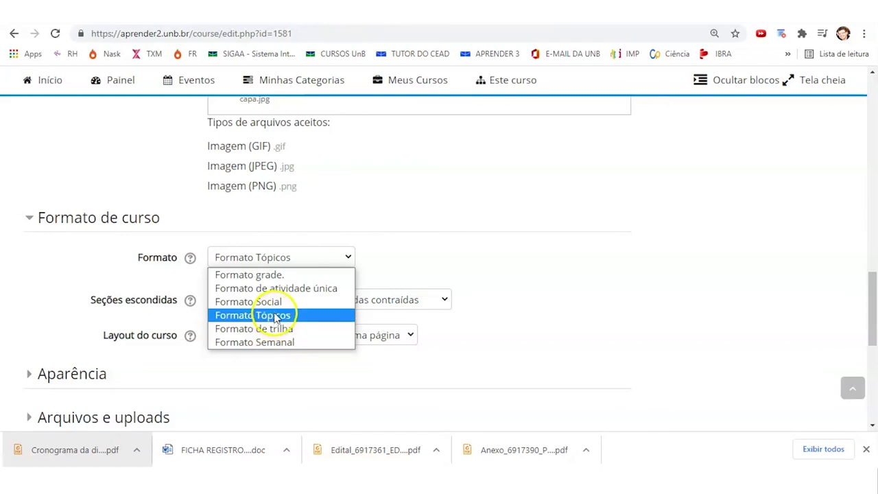
click(271, 277)
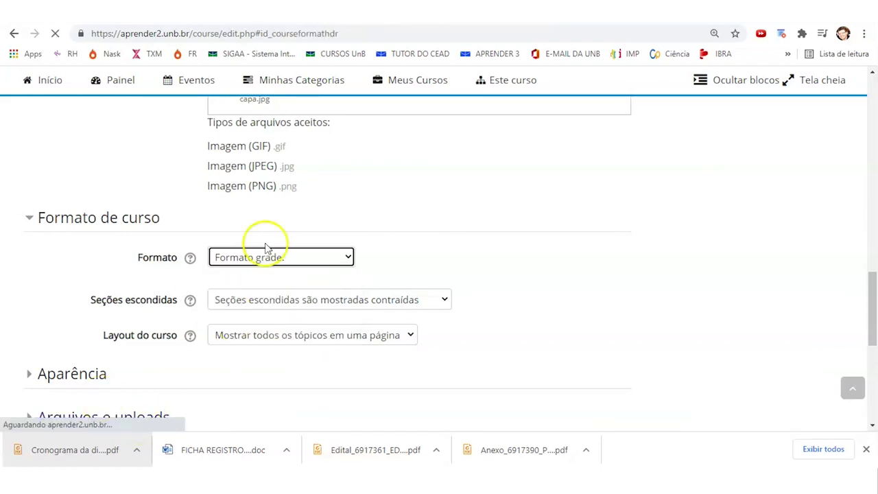
mouse_move(494, 447)
click(526, 406)
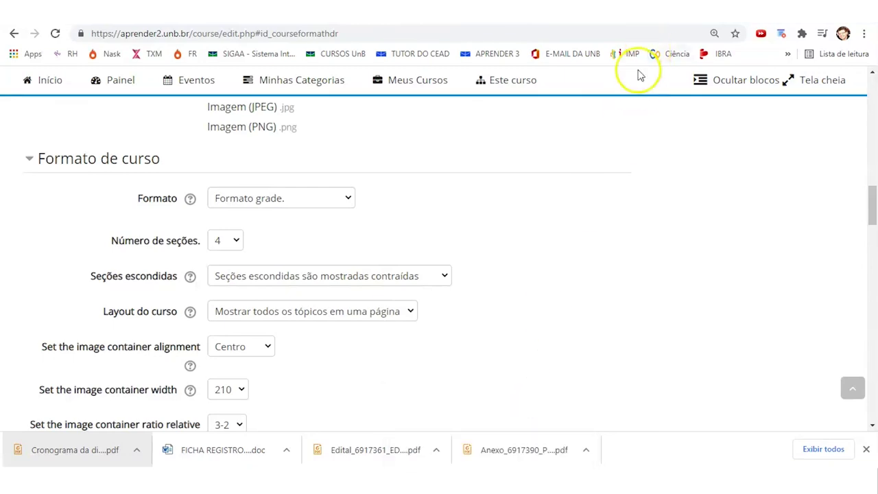
mouse_move(490, 480)
click(545, 425)
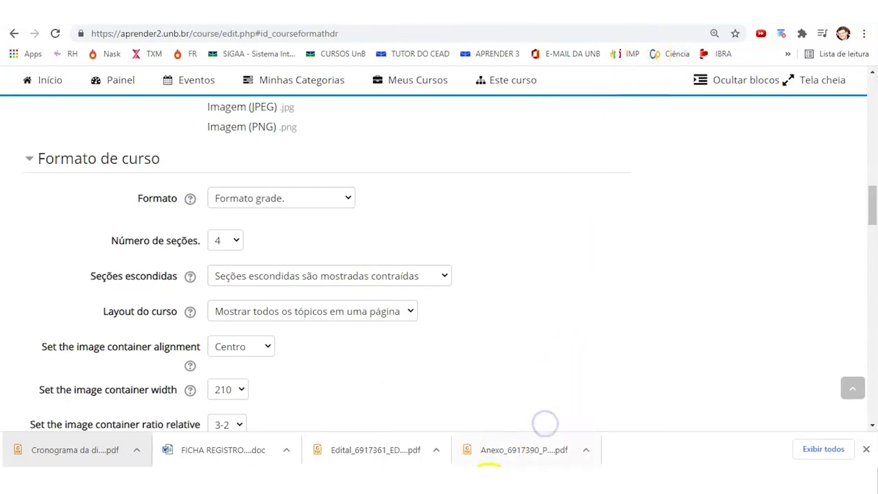
click(478, 422)
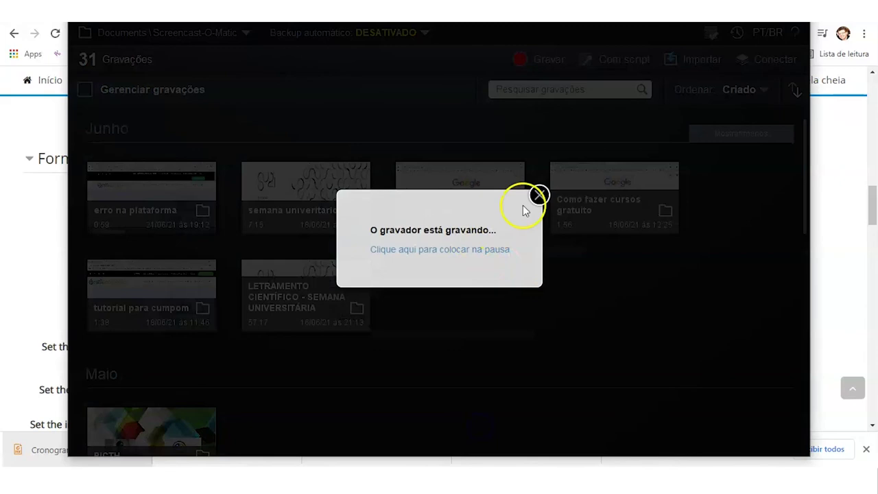
click(539, 196)
click(547, 59)
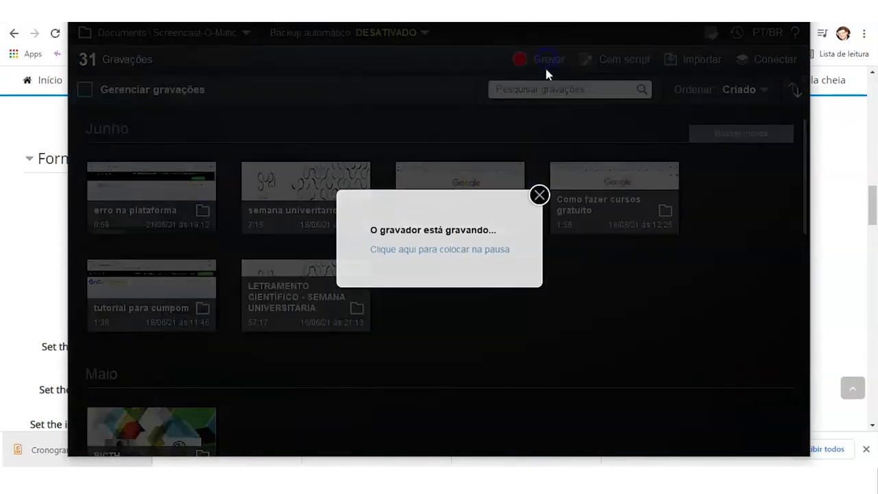
click(467, 246)
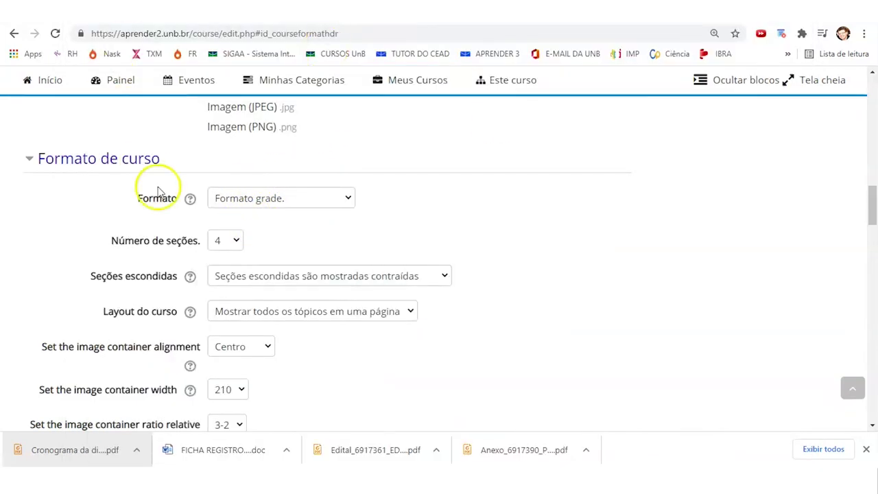
Step: Review the course format options, keep Formato grade, and save the course settings, returning to the course's unit grid
scroll(363, 211, down, 3)
scroll(363, 211, down, 2)
scroll(361, 212, up, 3)
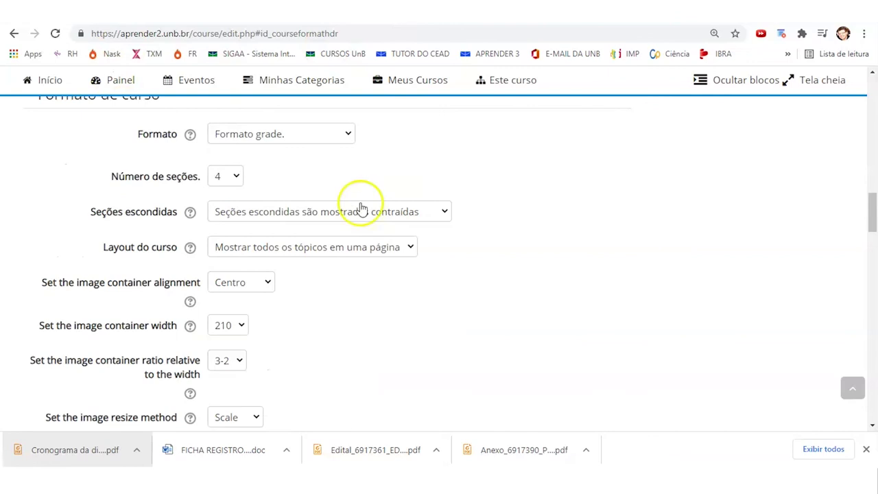
click(350, 134)
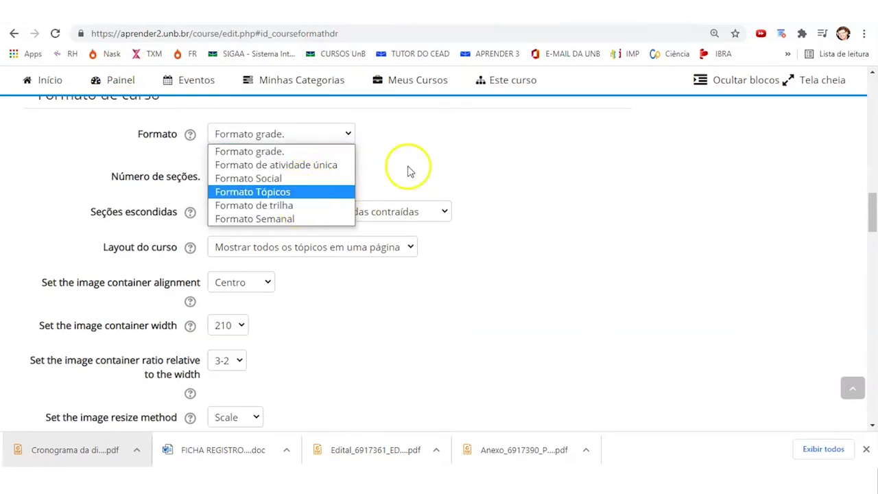
click(429, 158)
scroll(424, 177, down, 3)
scroll(423, 177, down, 18)
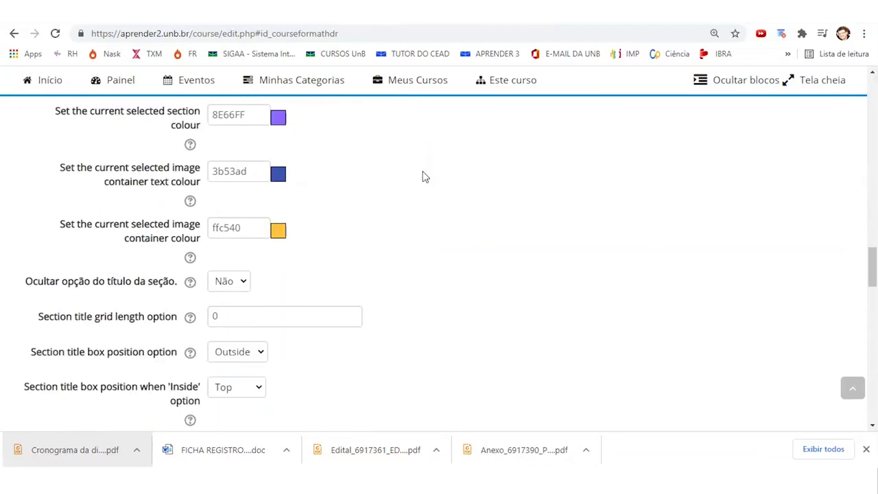
scroll(421, 179, down, 2)
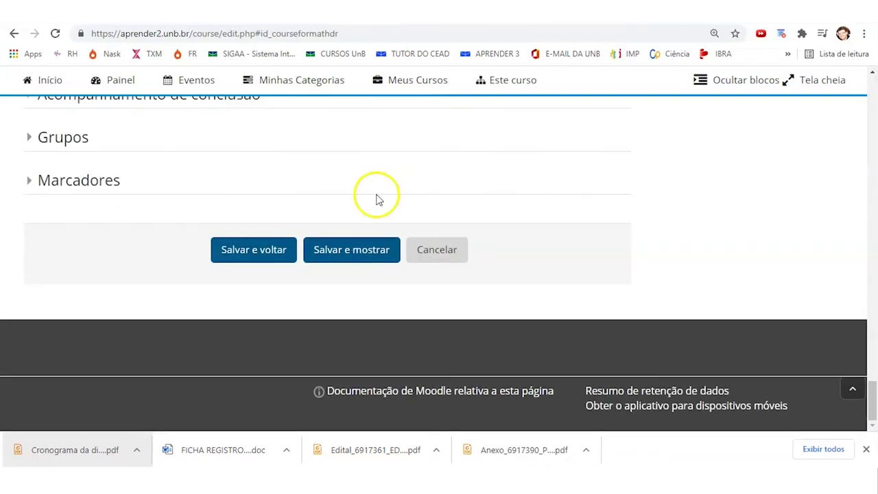
click(236, 253)
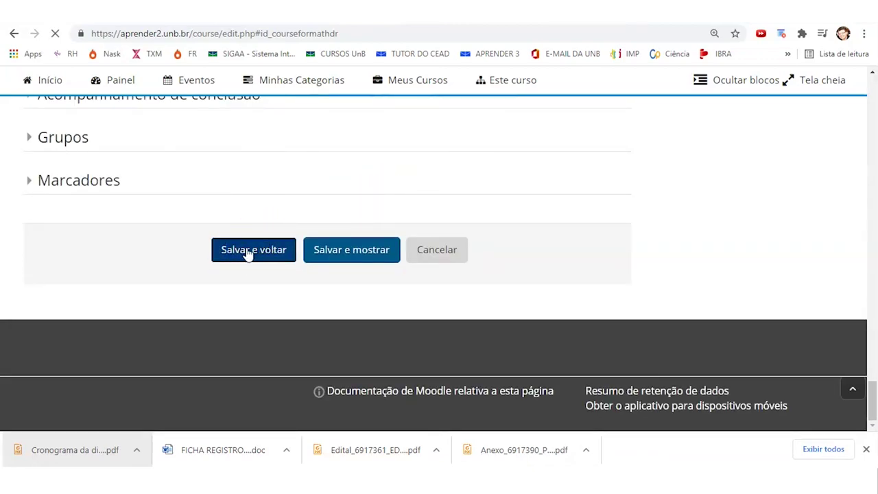
scroll(294, 219, down, 10)
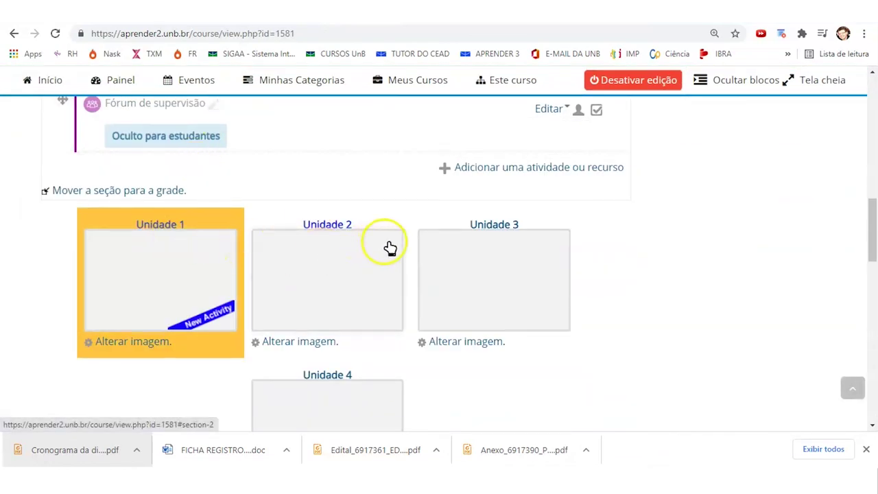
scroll(412, 241, down, 1)
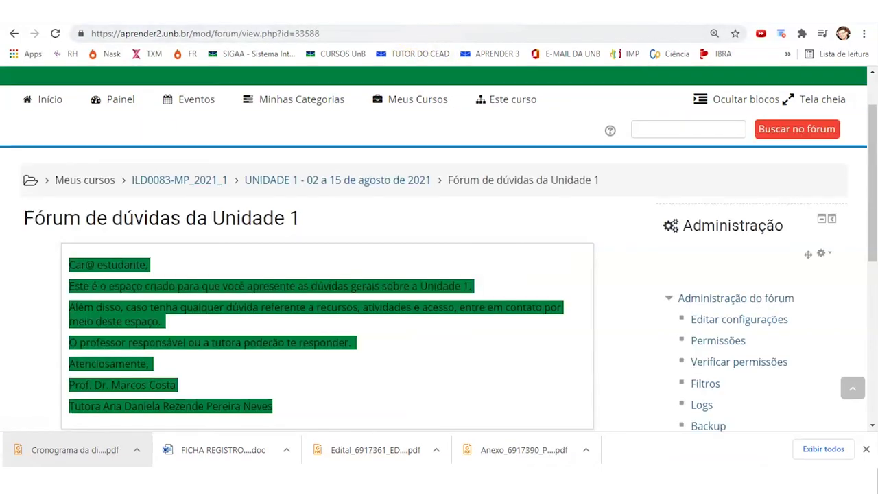
Step: Open the ILD0083-MP_2021_1 course and examine the cover images and titles in its unit grid
click(180, 180)
scroll(364, 255, down, 5)
scroll(367, 247, down, 10)
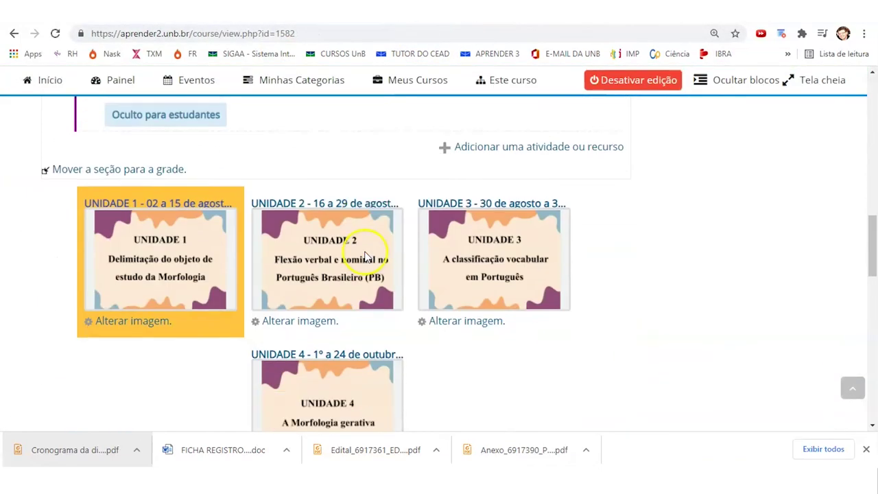
scroll(206, 226, up, 2)
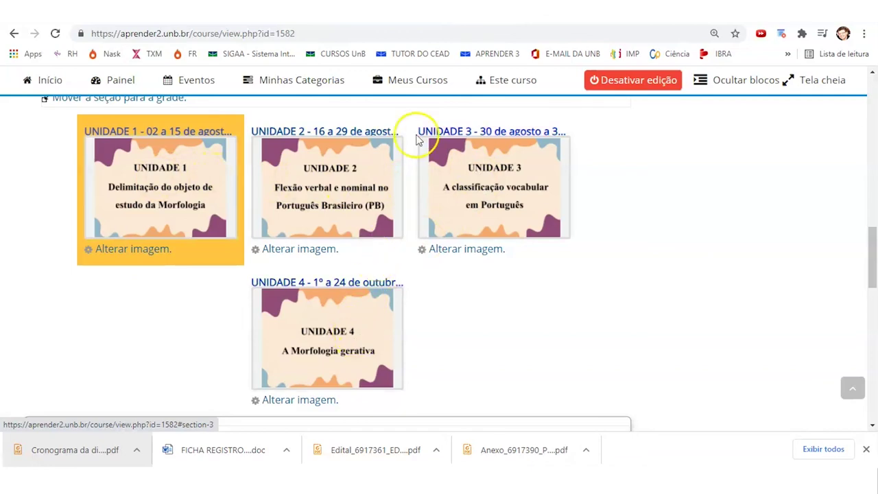
Step: Return to the Fundamentos de Aquisição de Língua course and look over its banner, general activities and unit grid
click(302, 79)
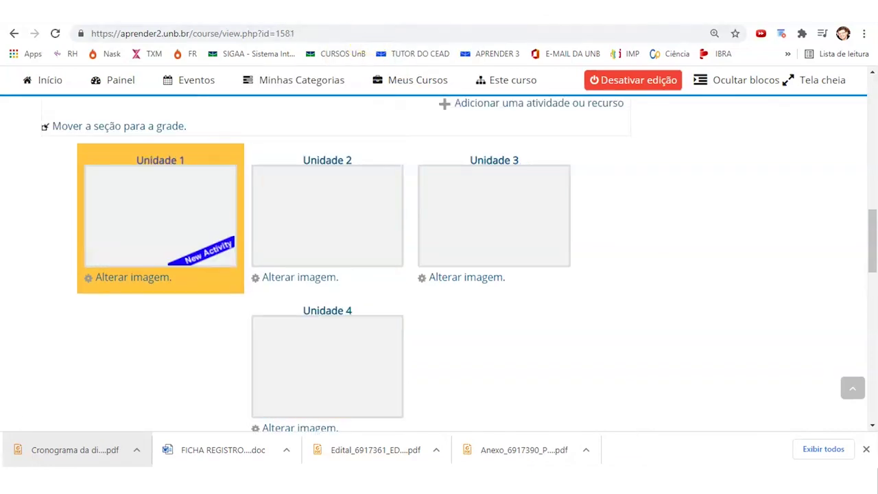
scroll(343, 246, up, 5)
click(453, 205)
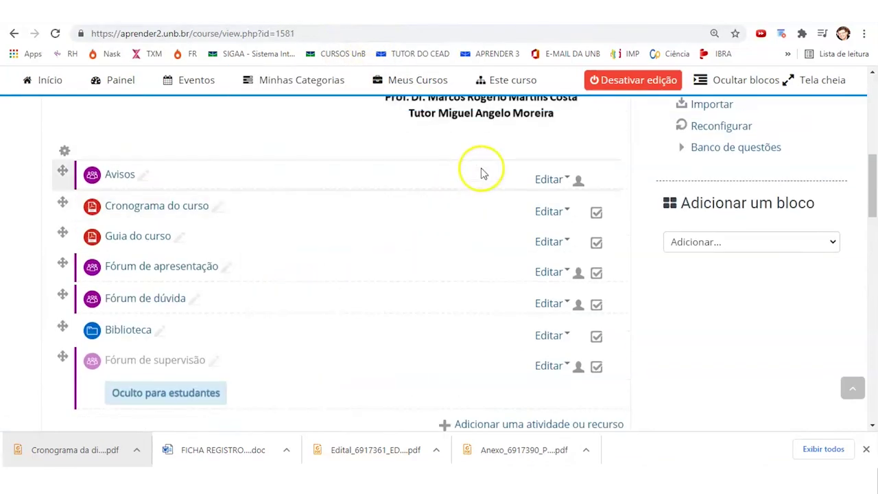
scroll(480, 172, up, 5)
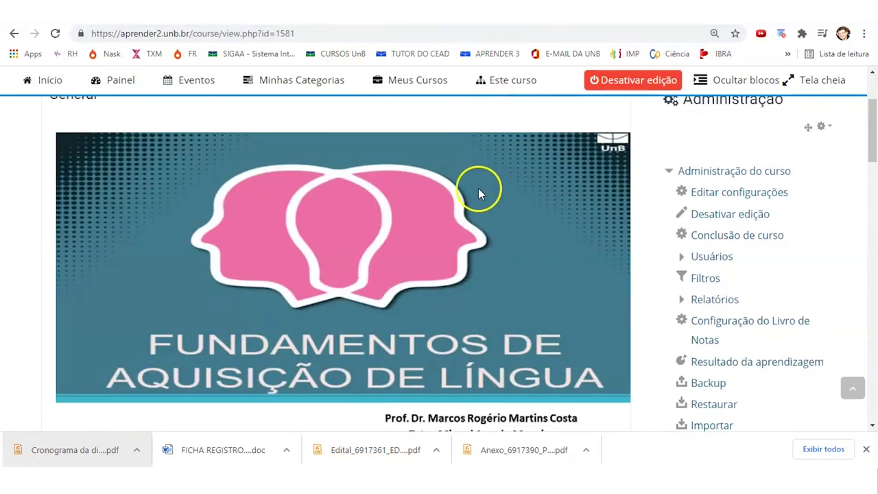
scroll(478, 192, down, 3)
scroll(288, 235, down, 1)
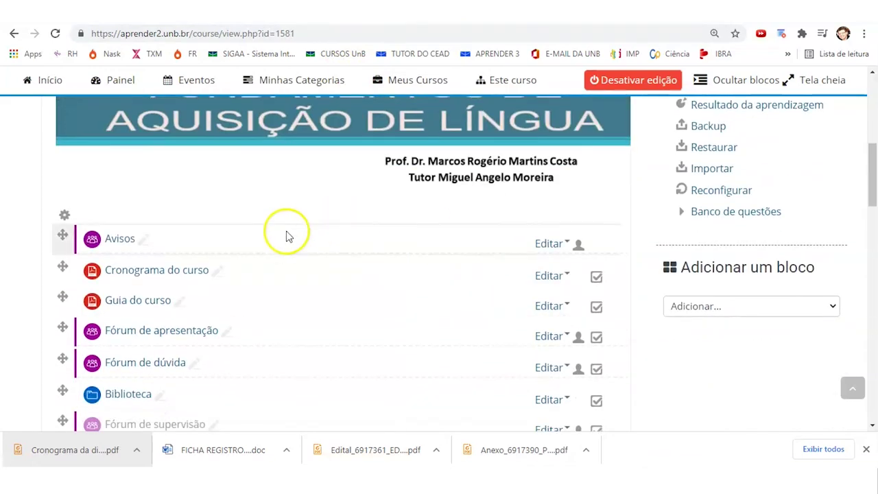
scroll(196, 235, down, 1)
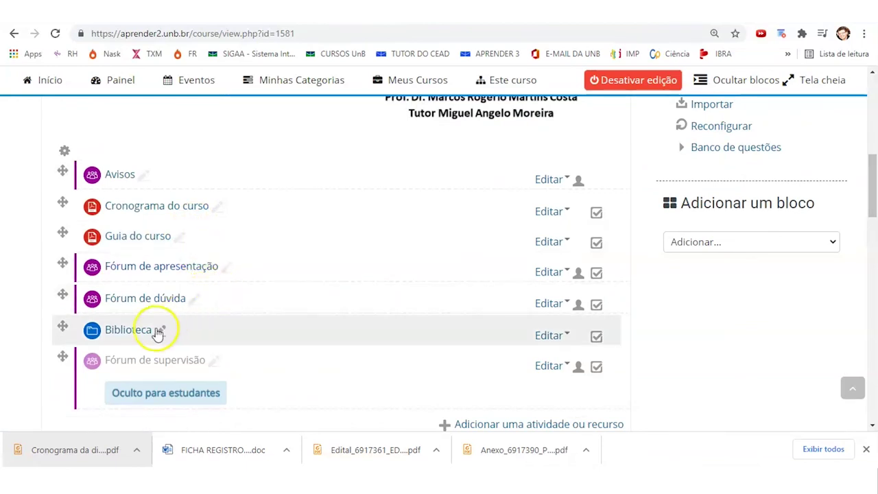
scroll(206, 358, down, 2)
scroll(212, 337, down, 2)
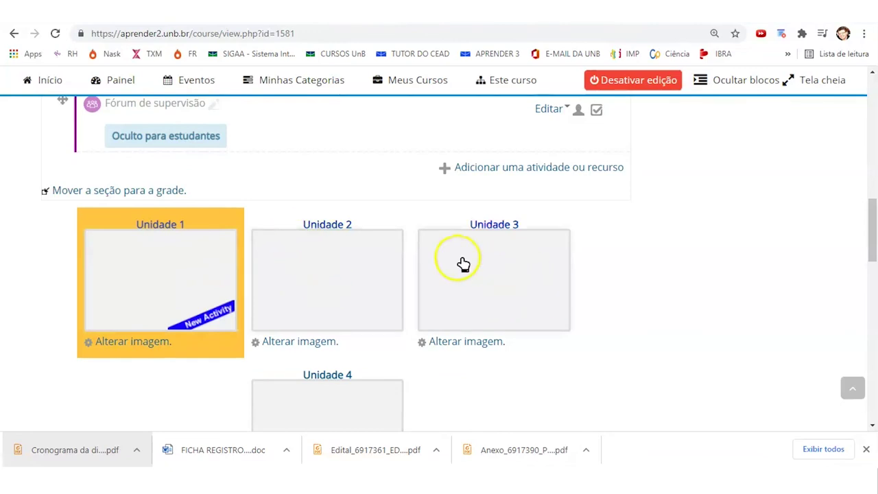
scroll(480, 270, down, 2)
scroll(471, 262, up, 3)
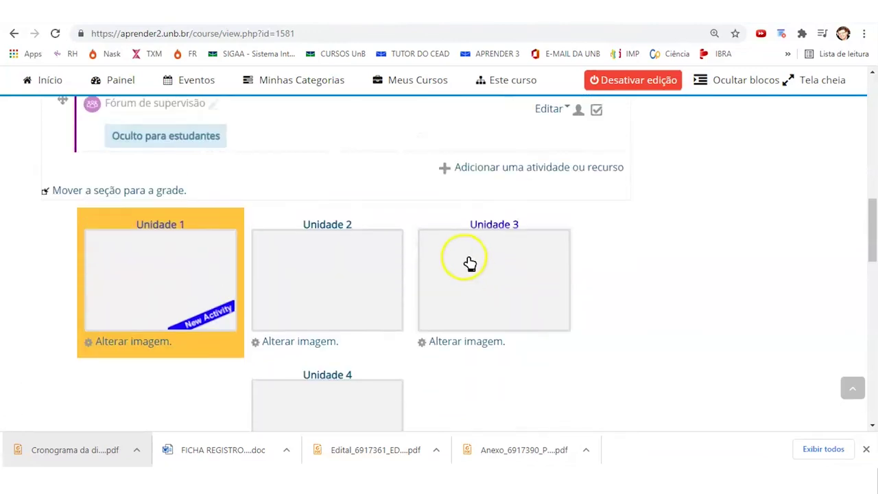